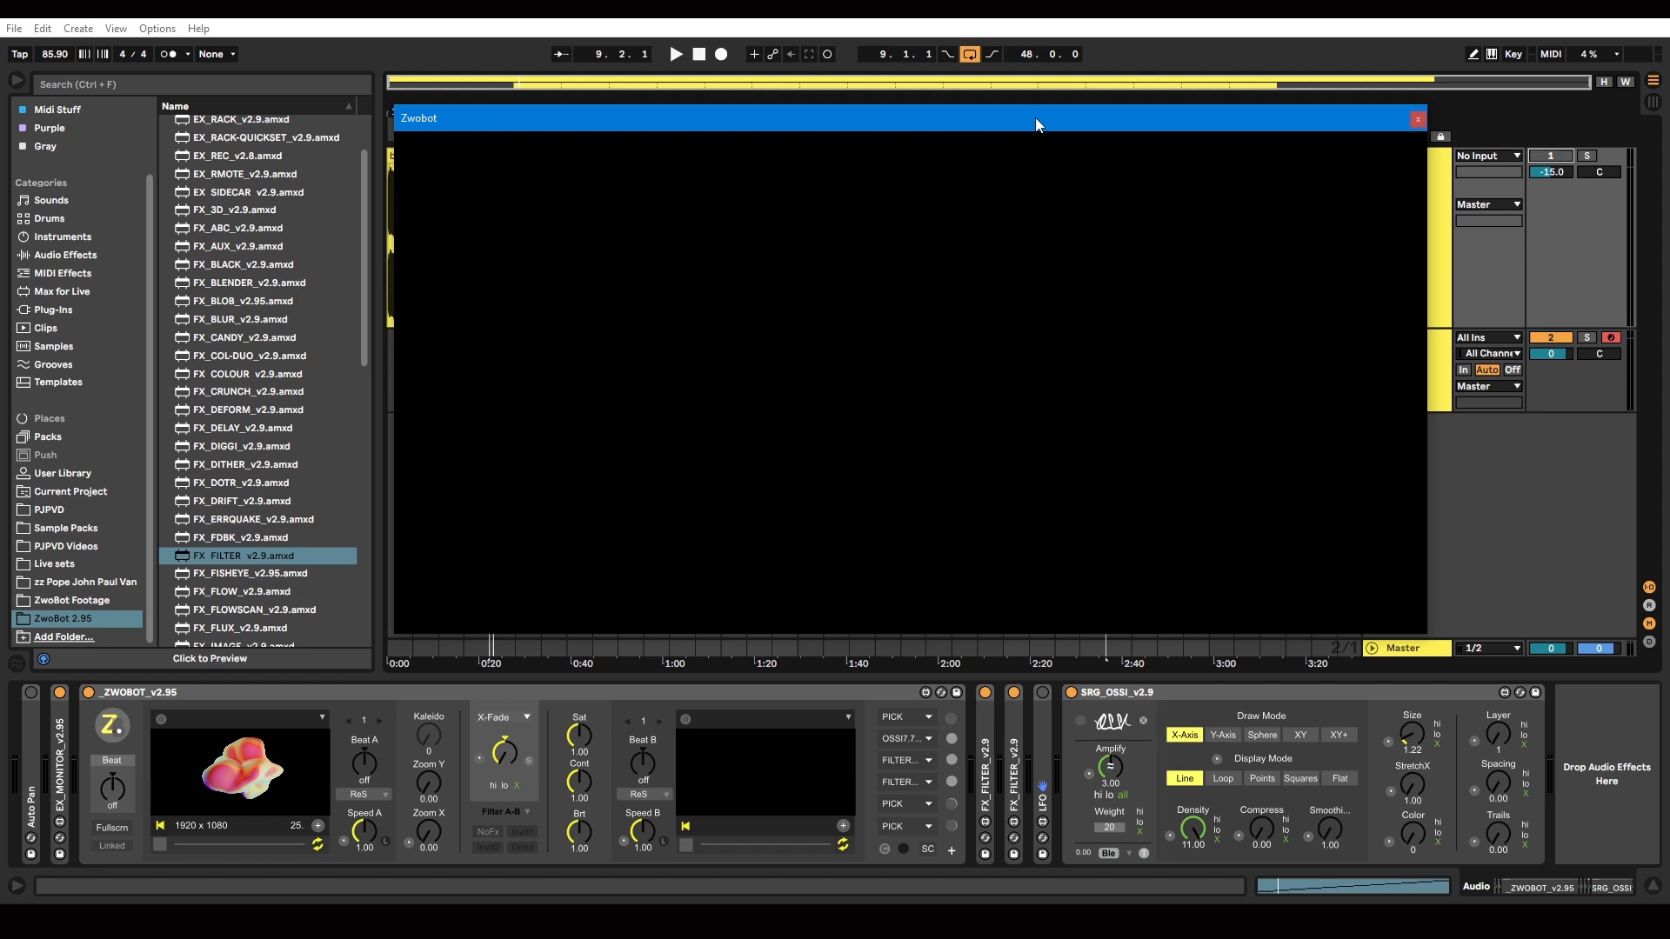
- Look through the ZwoBot 2.95 device list, from the main ZWOBOT device through the EX, FX, FXG and SRG devices
{"action": "key", "text": "alt+Tab"}
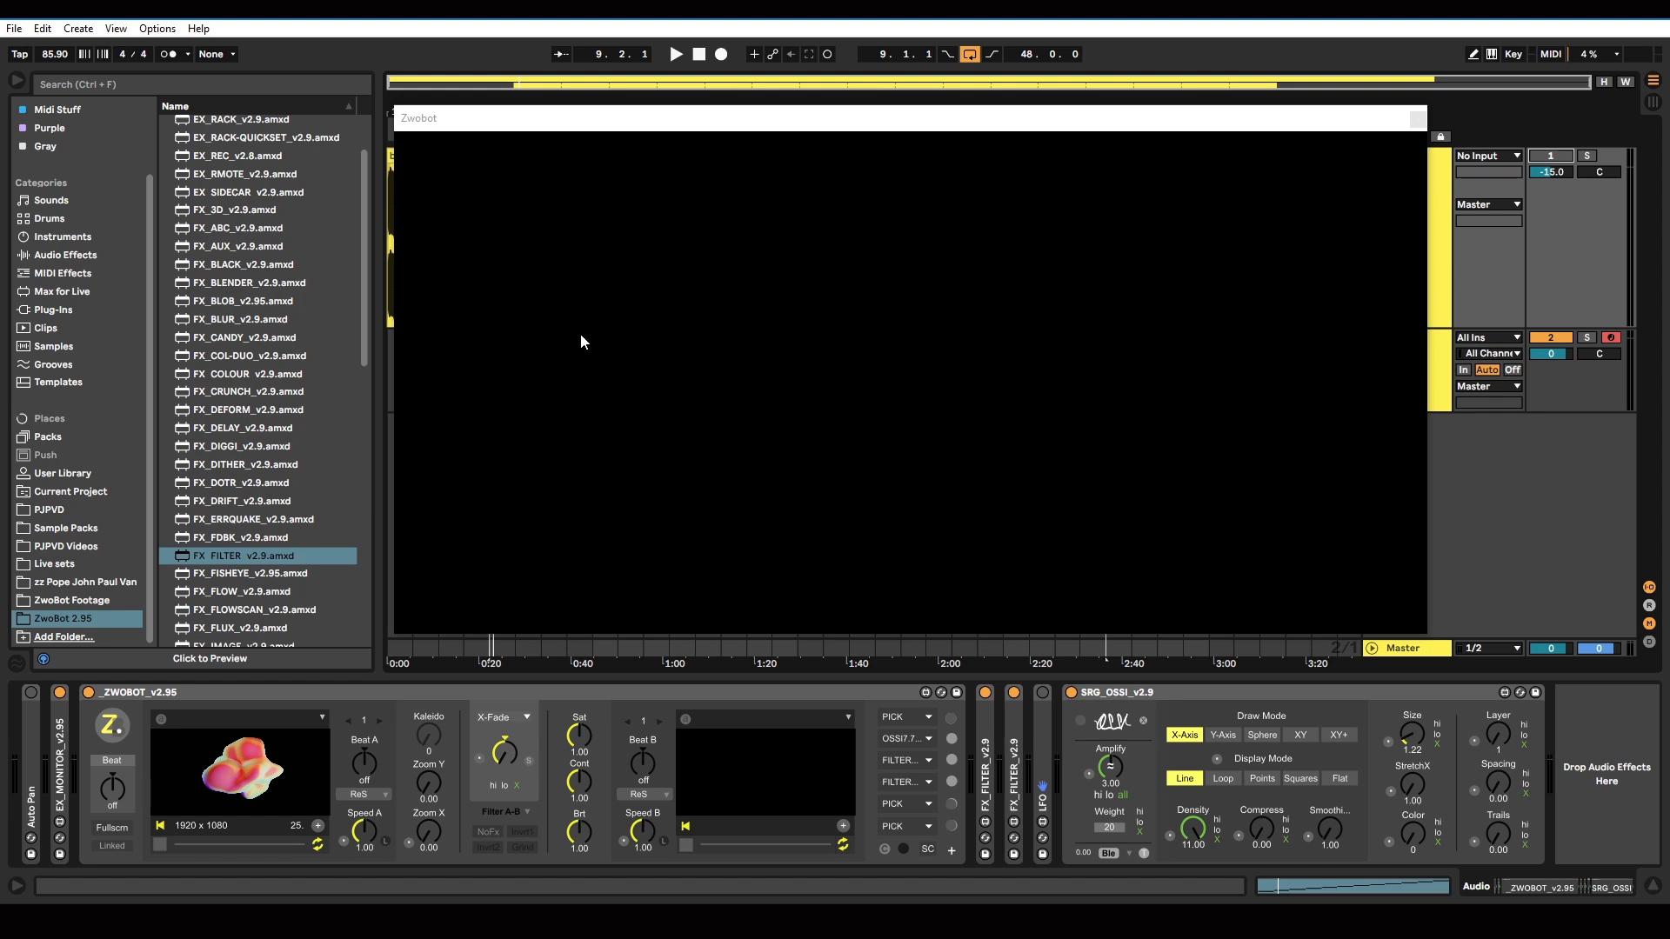
{"action": "scroll", "coordinate": [285, 322], "scroll_direction": "down", "scroll_amount": 8}
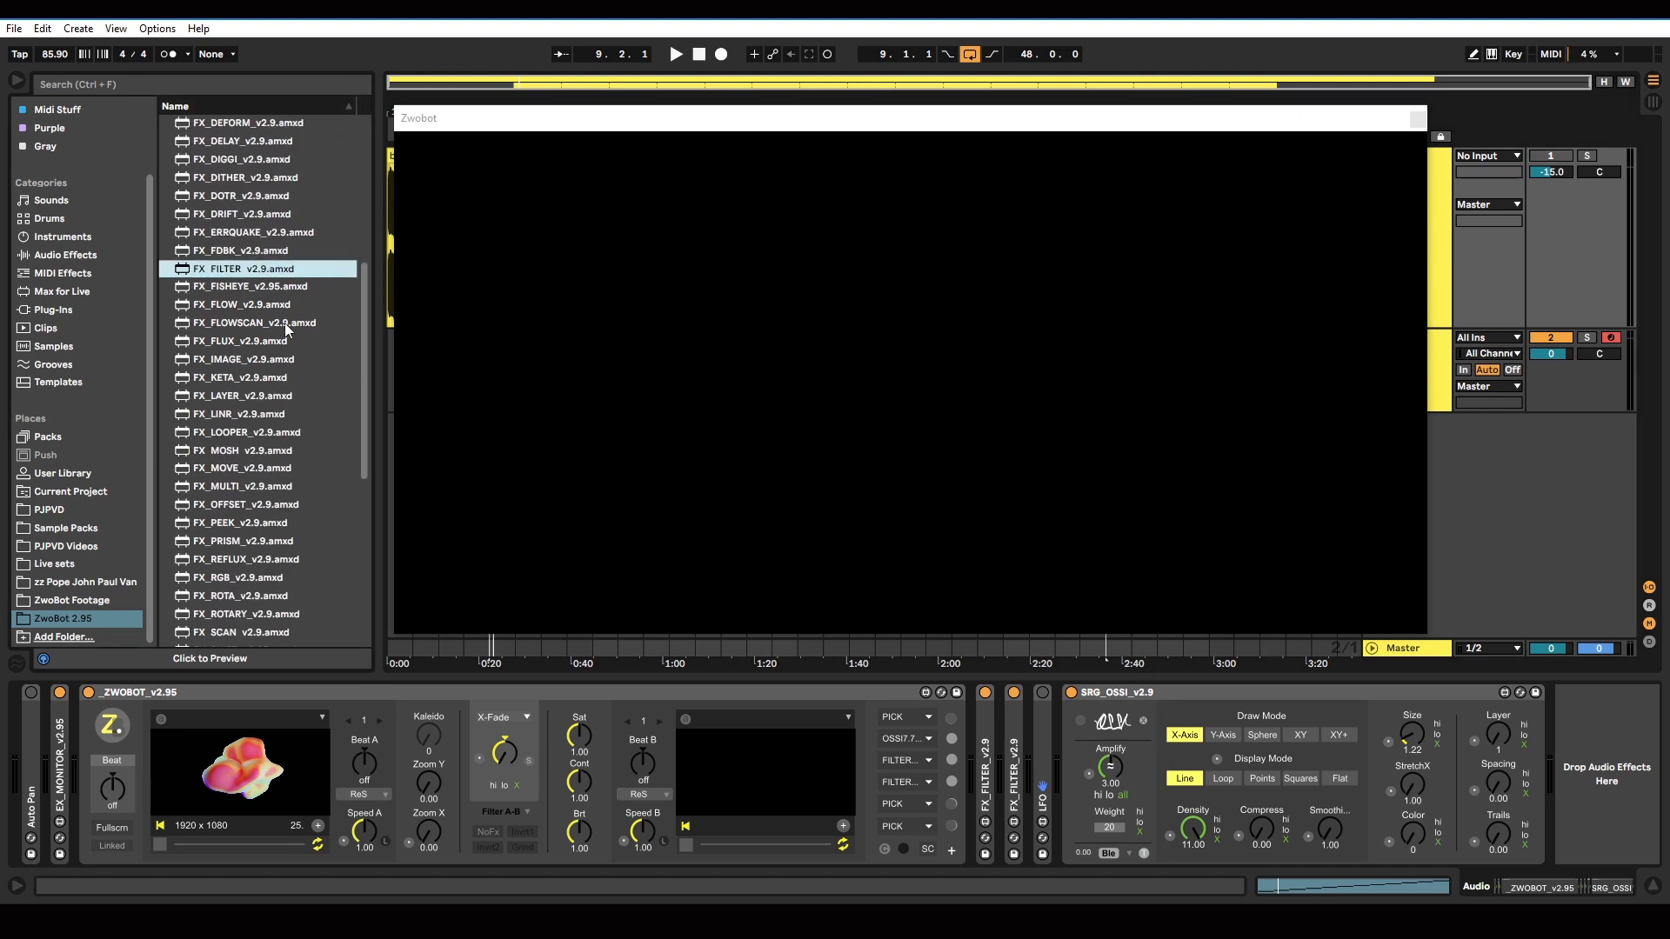
{"action": "scroll", "coordinate": [244, 480], "scroll_direction": "down", "scroll_amount": 7}
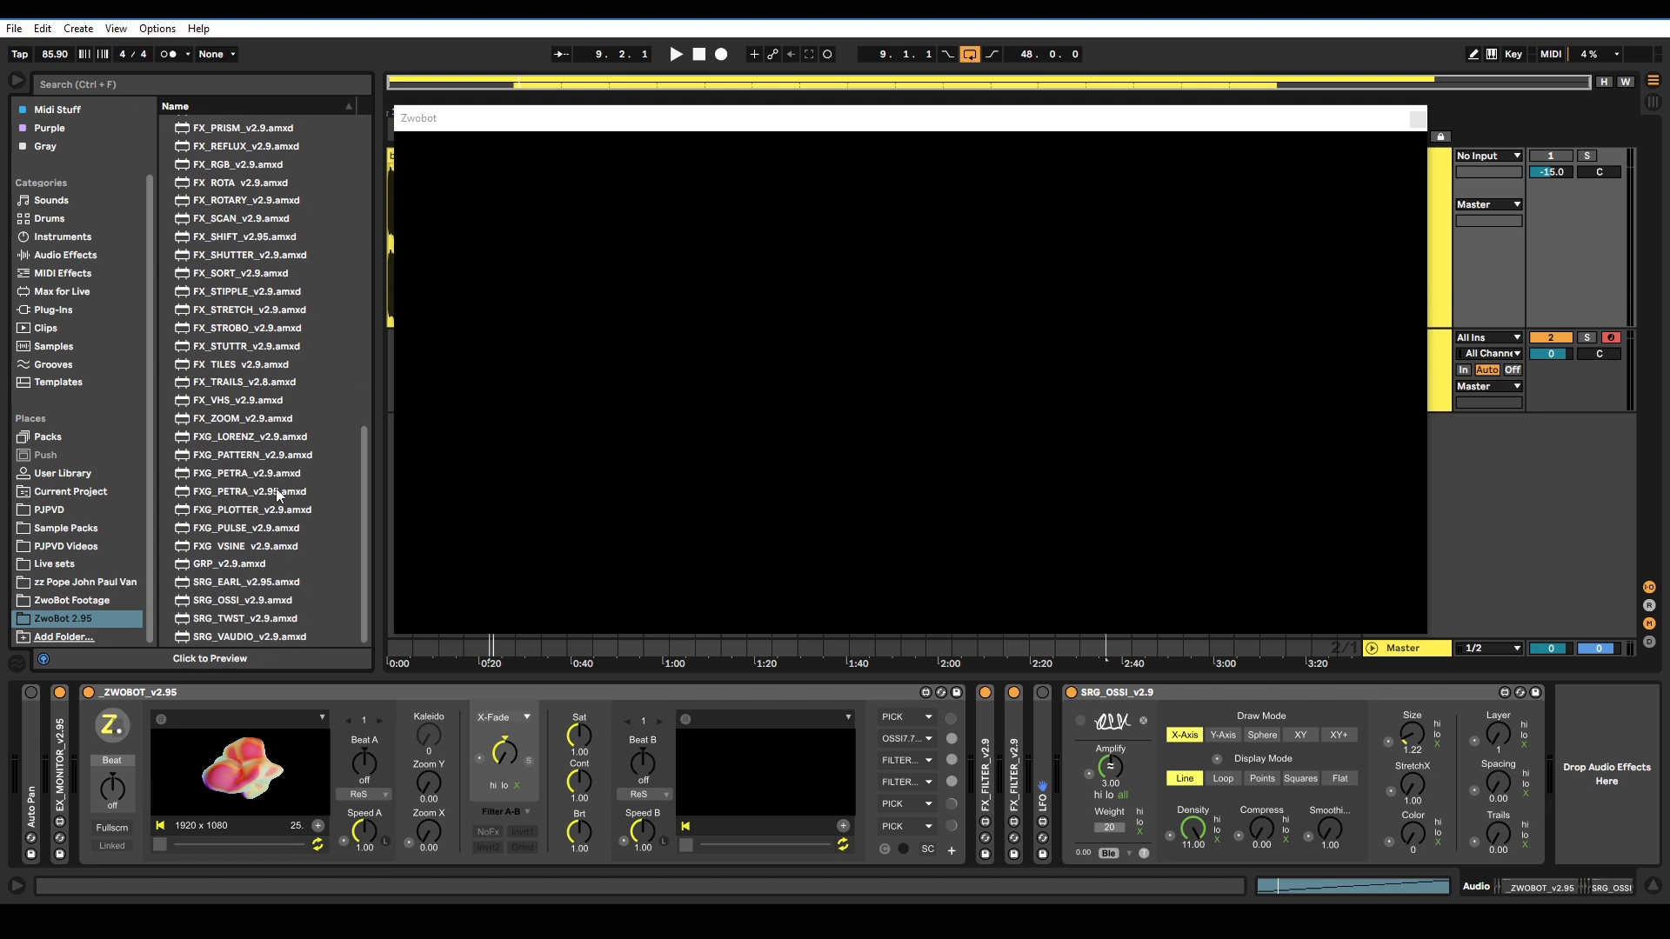
{"action": "scroll", "coordinate": [264, 449], "scroll_direction": "up", "scroll_amount": 3}
{"action": "scroll", "coordinate": [265, 449], "scroll_direction": "up", "scroll_amount": 7}
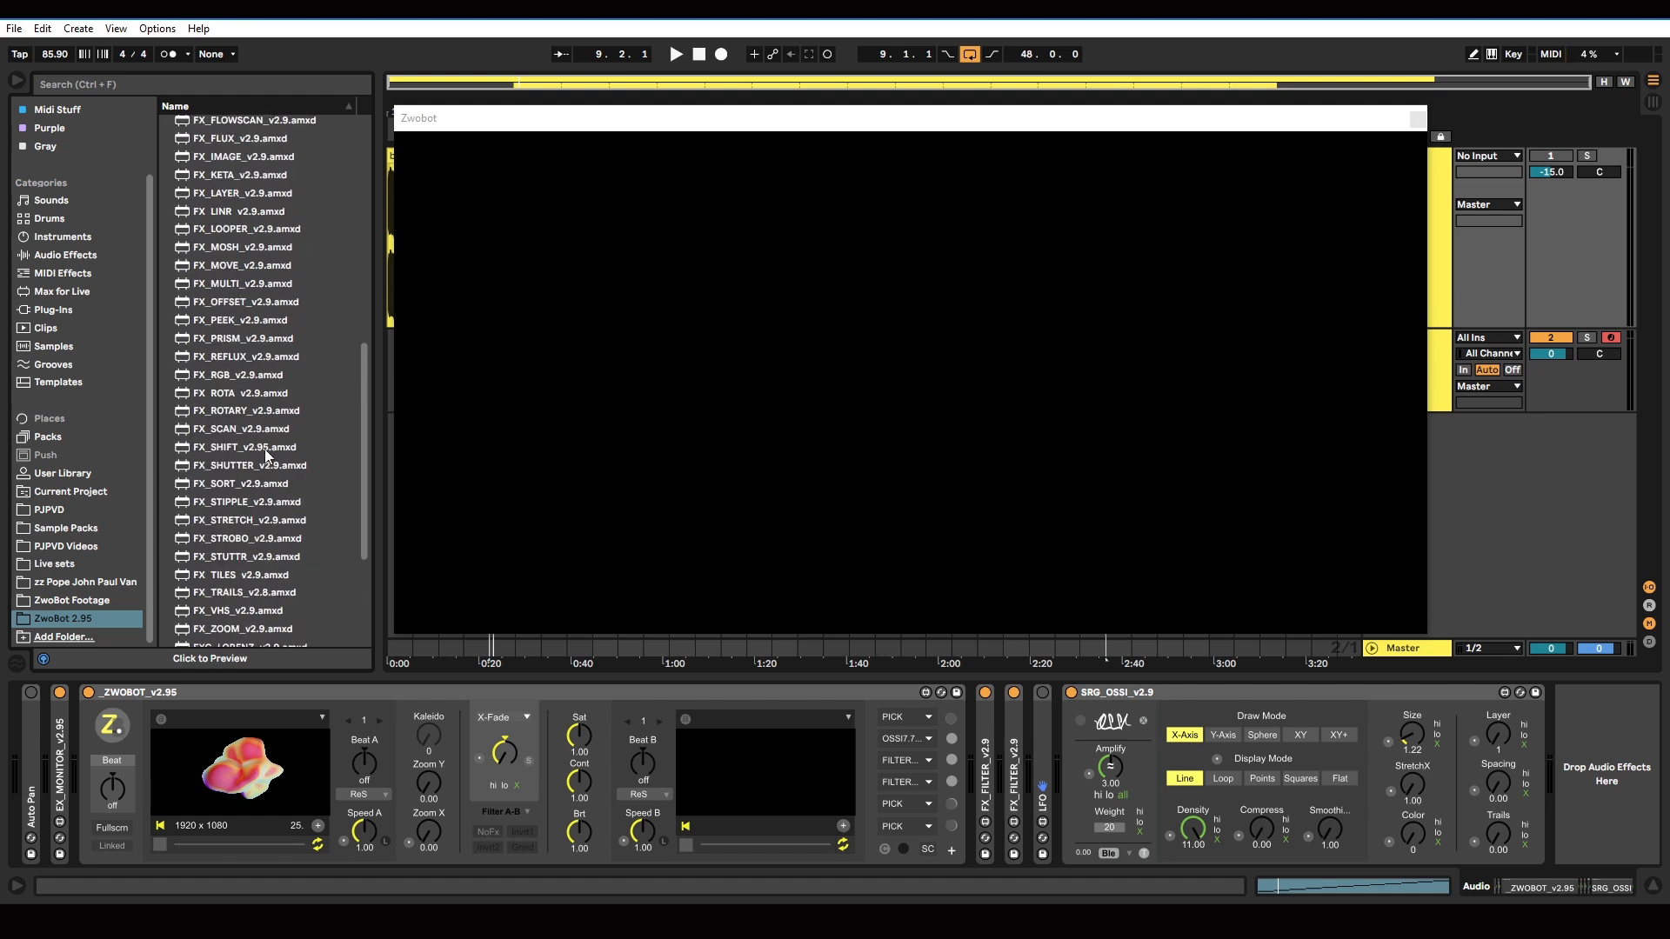
{"action": "scroll", "coordinate": [264, 449], "scroll_direction": "up", "scroll_amount": 5}
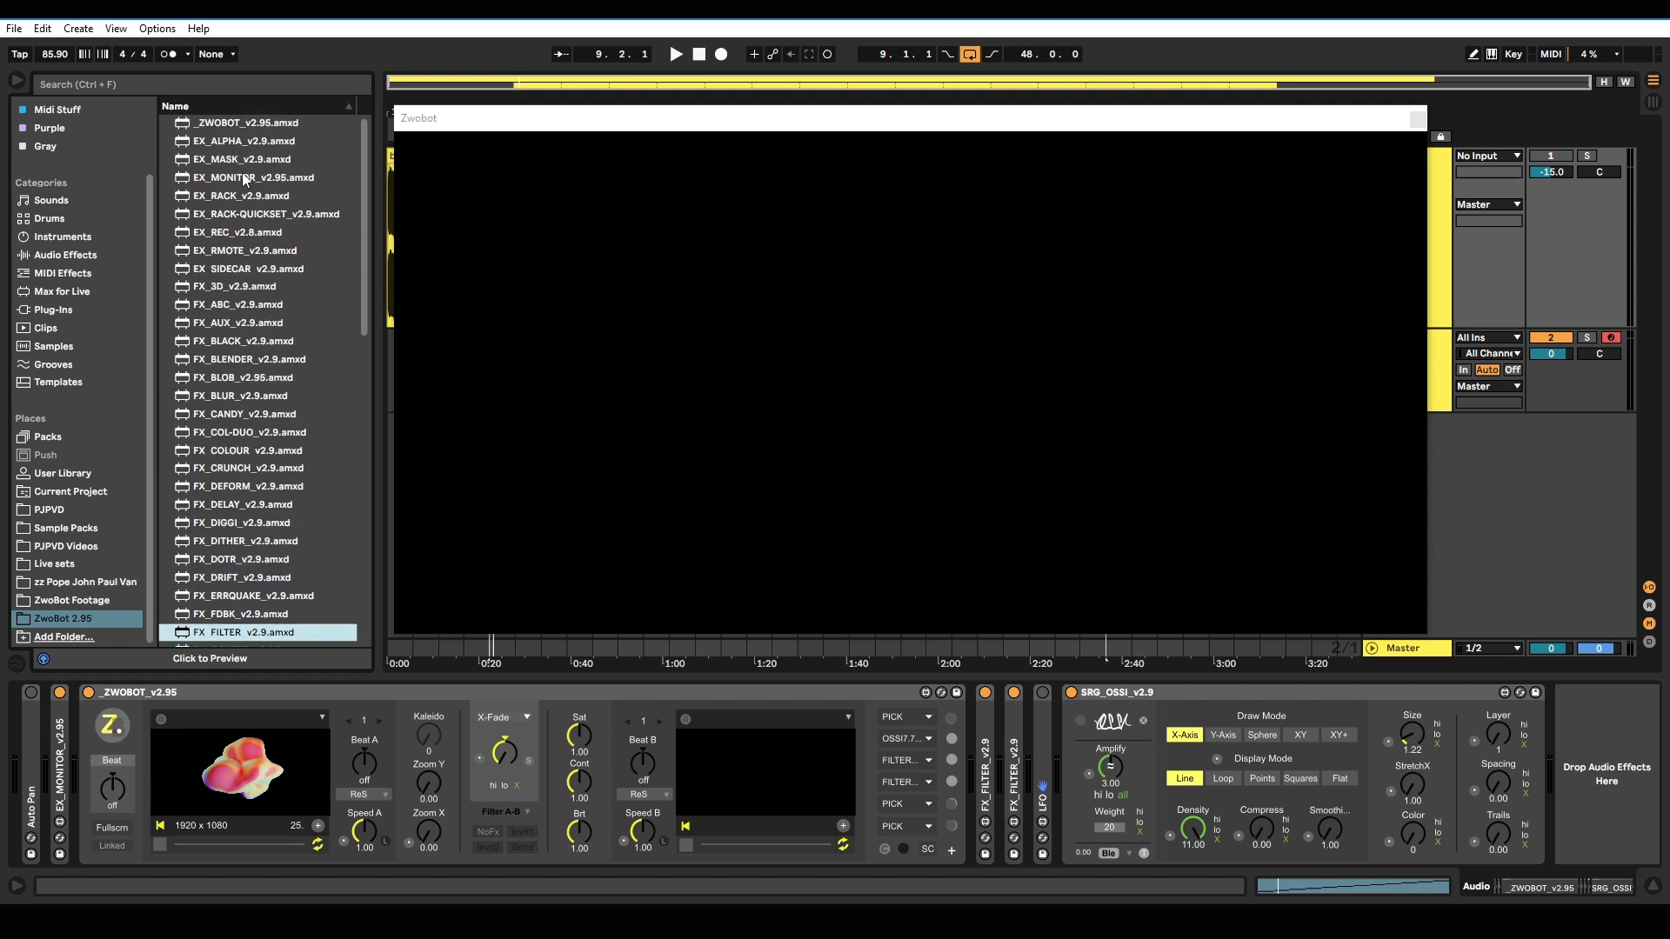
{"action": "scroll", "coordinate": [266, 460], "scroll_direction": "down", "scroll_amount": 6}
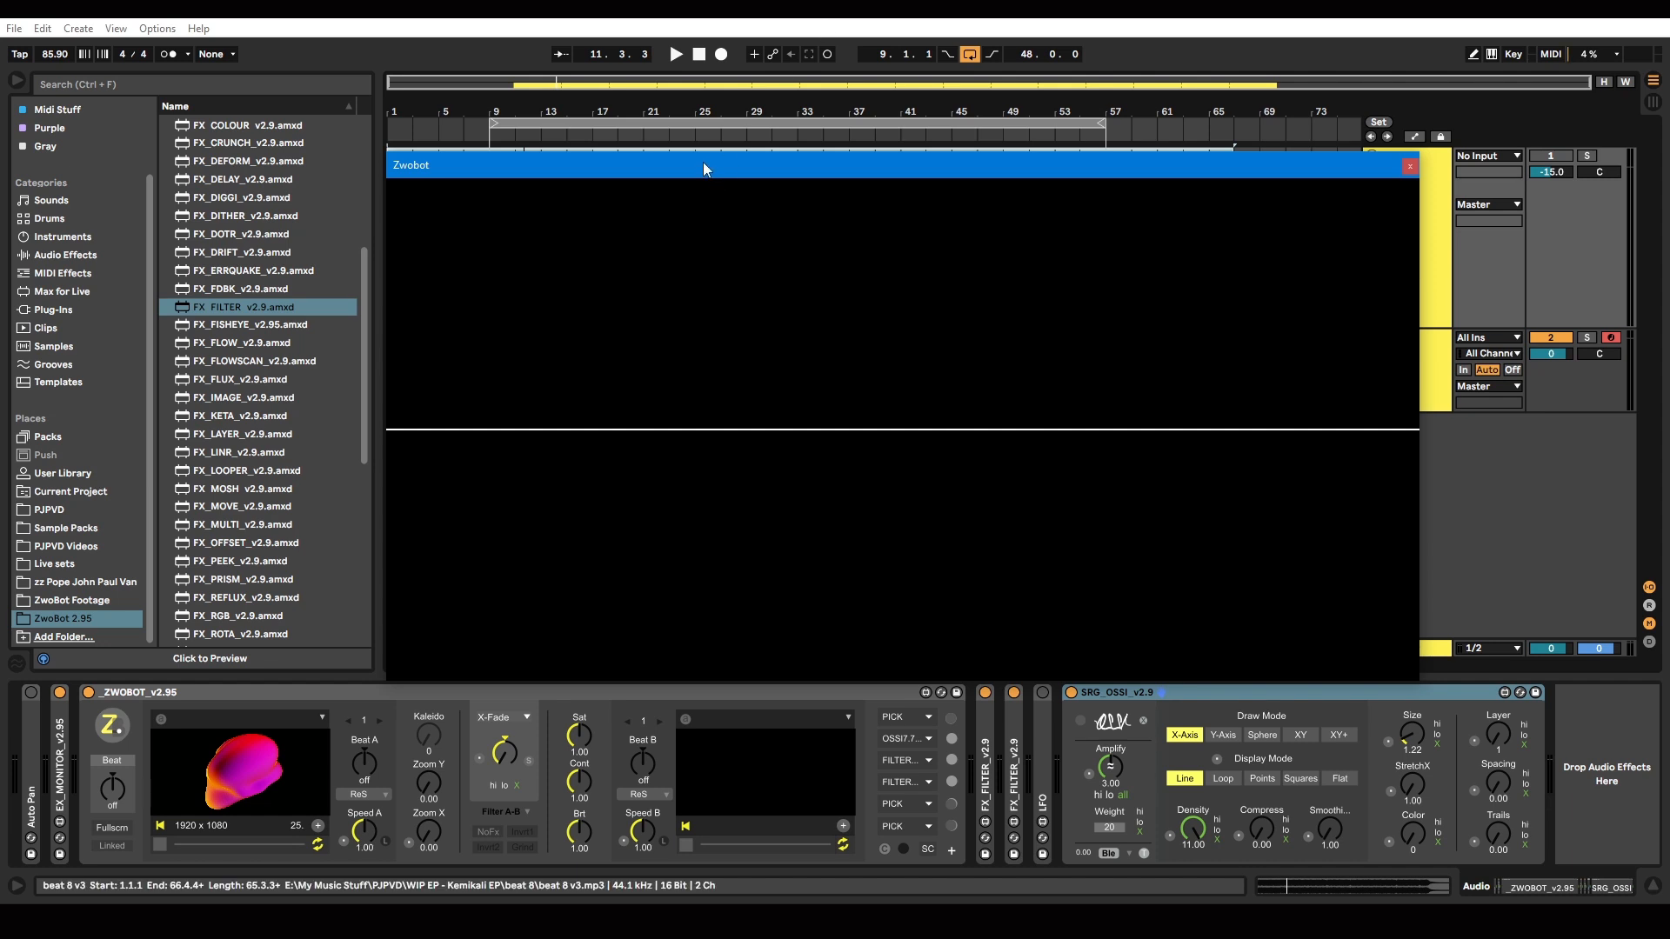
- Start playback of the "beat 8 v3" clip and reposition the Zwobot output window over the arrangement, clear of the device chain
{"action": "left_click_drag", "start_coordinate": [702, 162], "coordinate": [705, 220]}
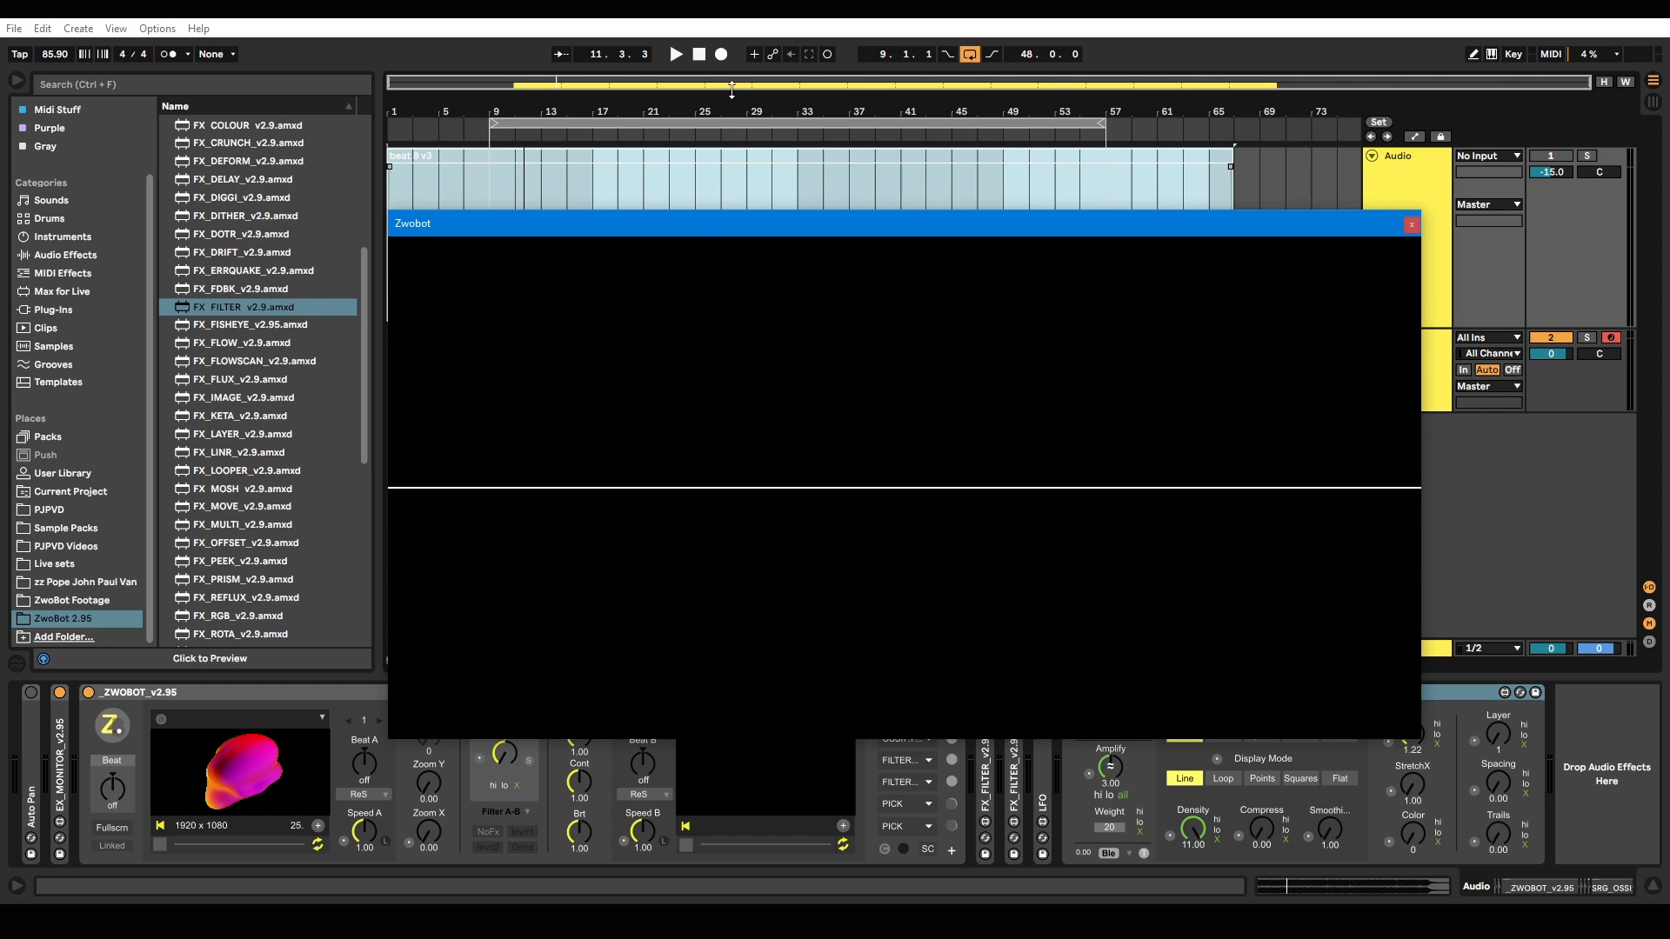
{"action": "left_click", "coordinate": [676, 58]}
{"action": "left_click_drag", "start_coordinate": [654, 224], "coordinate": [549, 238]}
{"action": "left_click", "coordinate": [523, 136]}
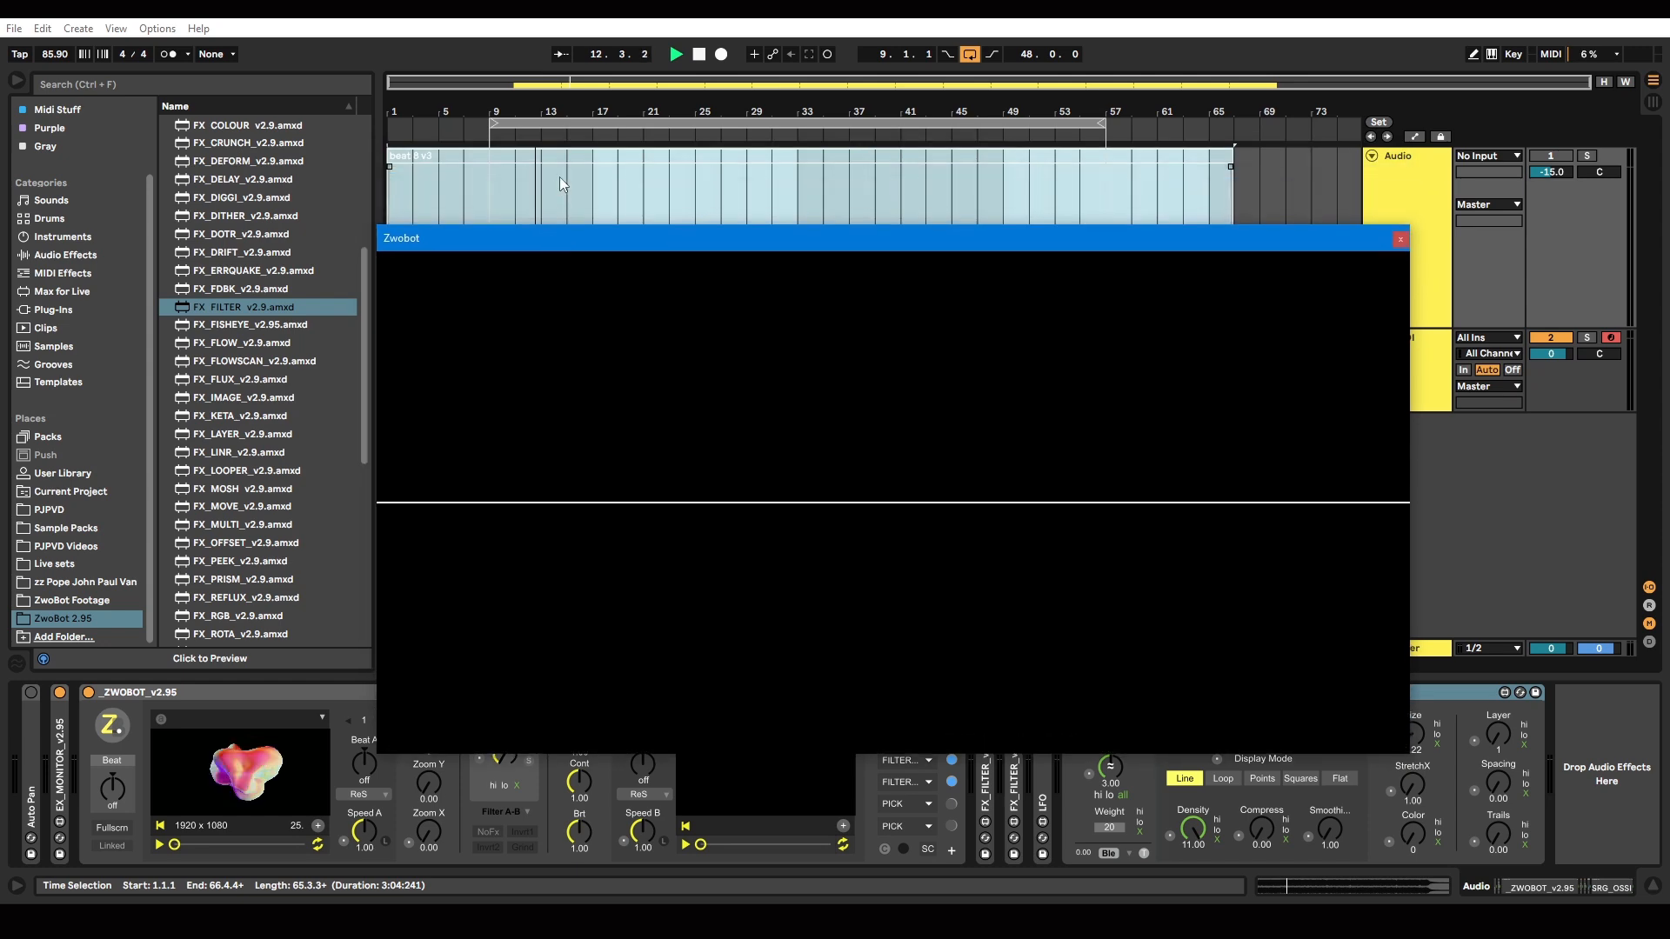
{"action": "left_click", "coordinate": [556, 156]}
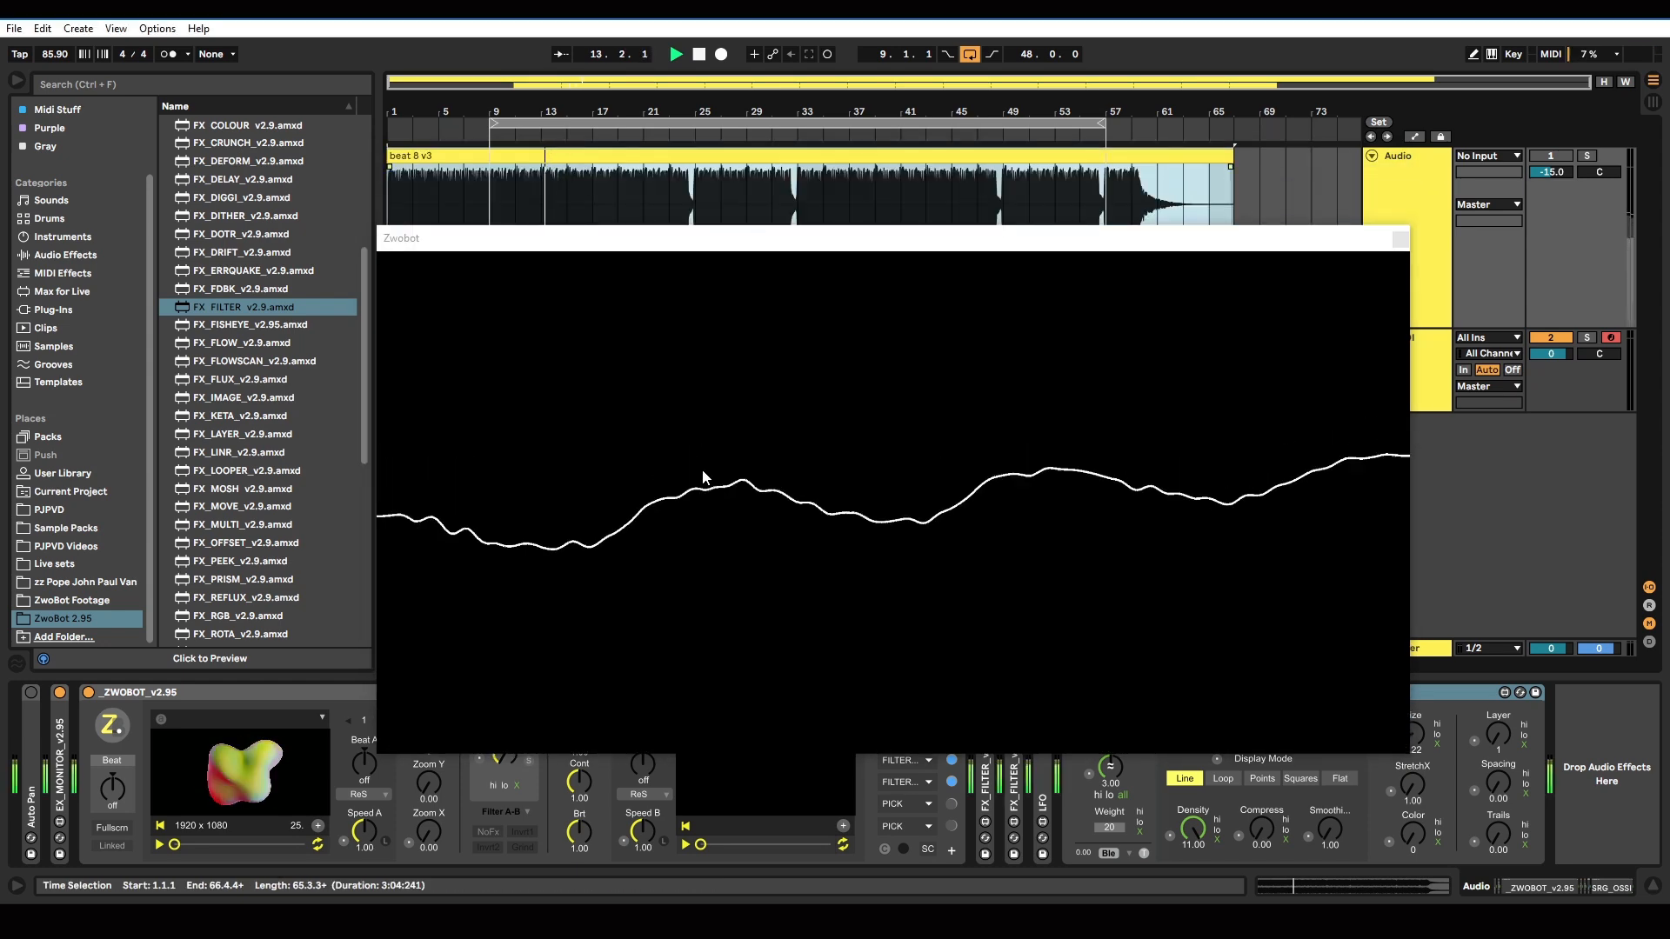
{"action": "left_click_drag", "start_coordinate": [671, 247], "coordinate": [688, 157]}
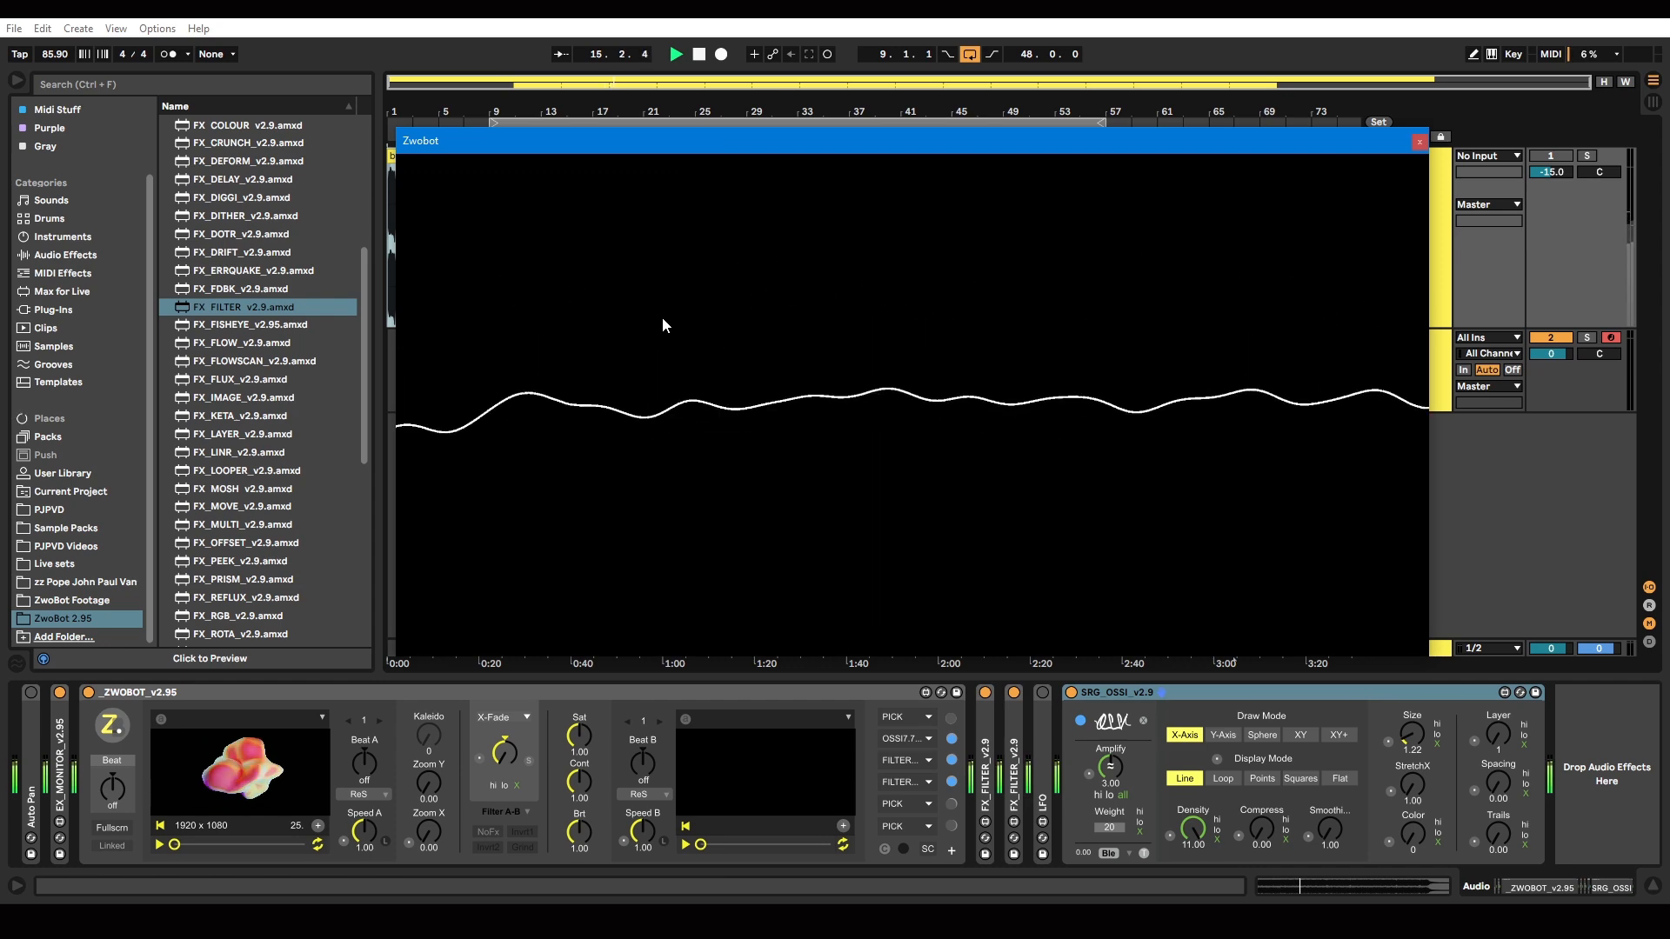
- Uncover the Audio track, switch its track activator on, and move the Zwobot window back above the device chain
{"action": "left_click", "coordinate": [1118, 694]}
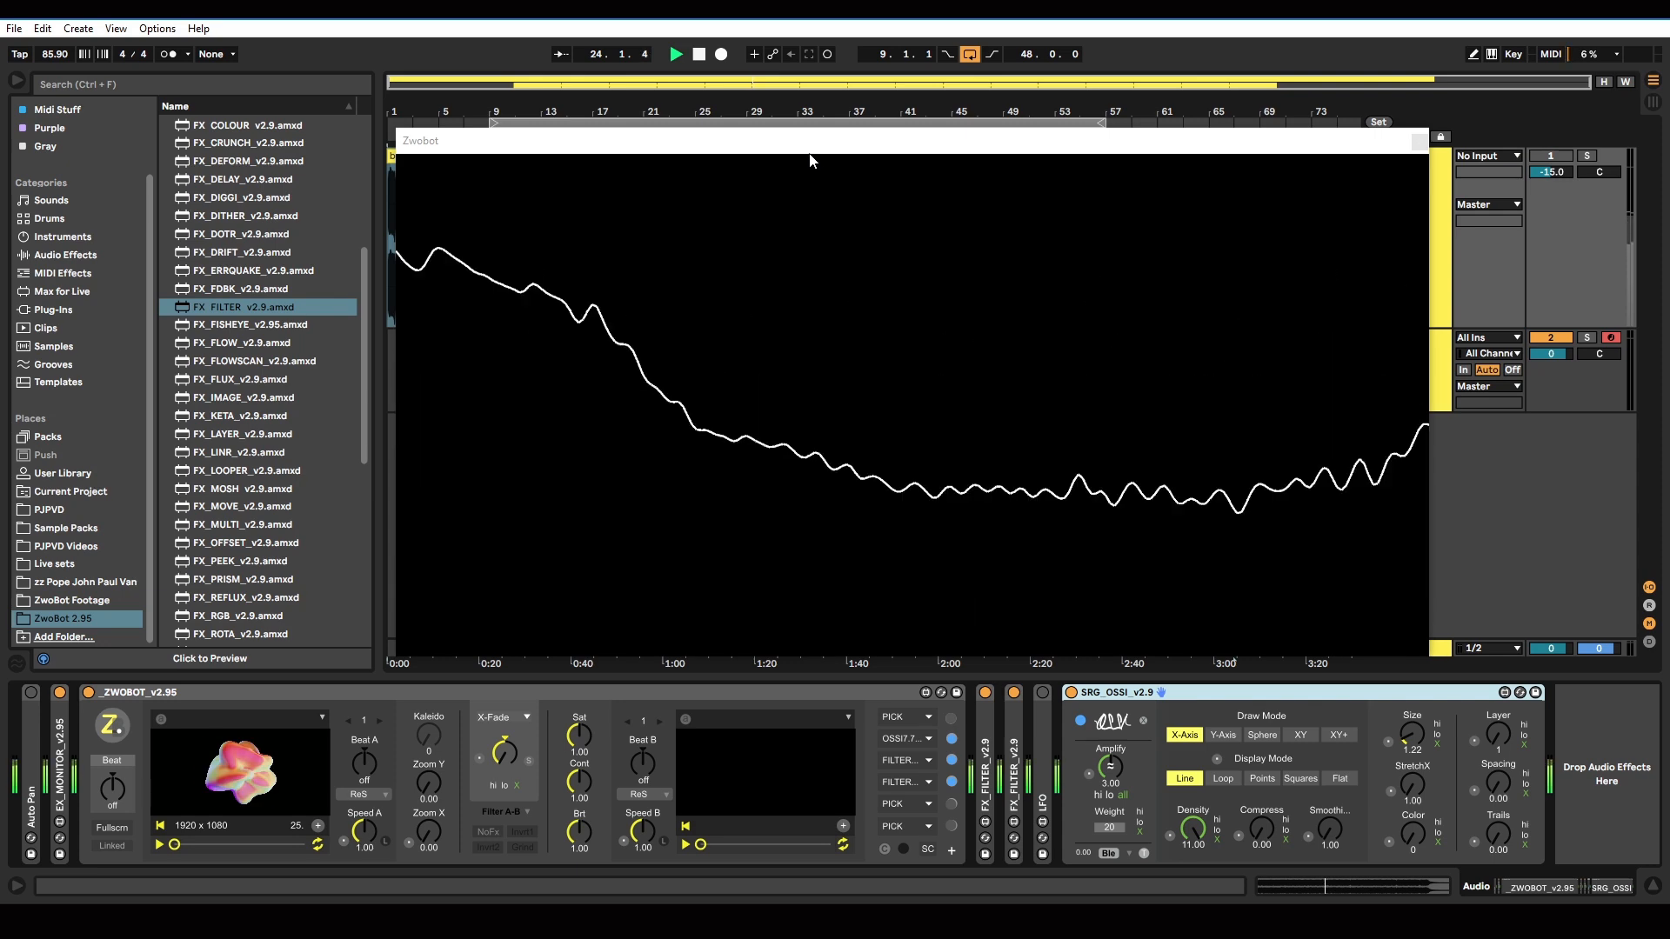
{"action": "left_click_drag", "start_coordinate": [809, 157], "coordinate": [775, 313]}
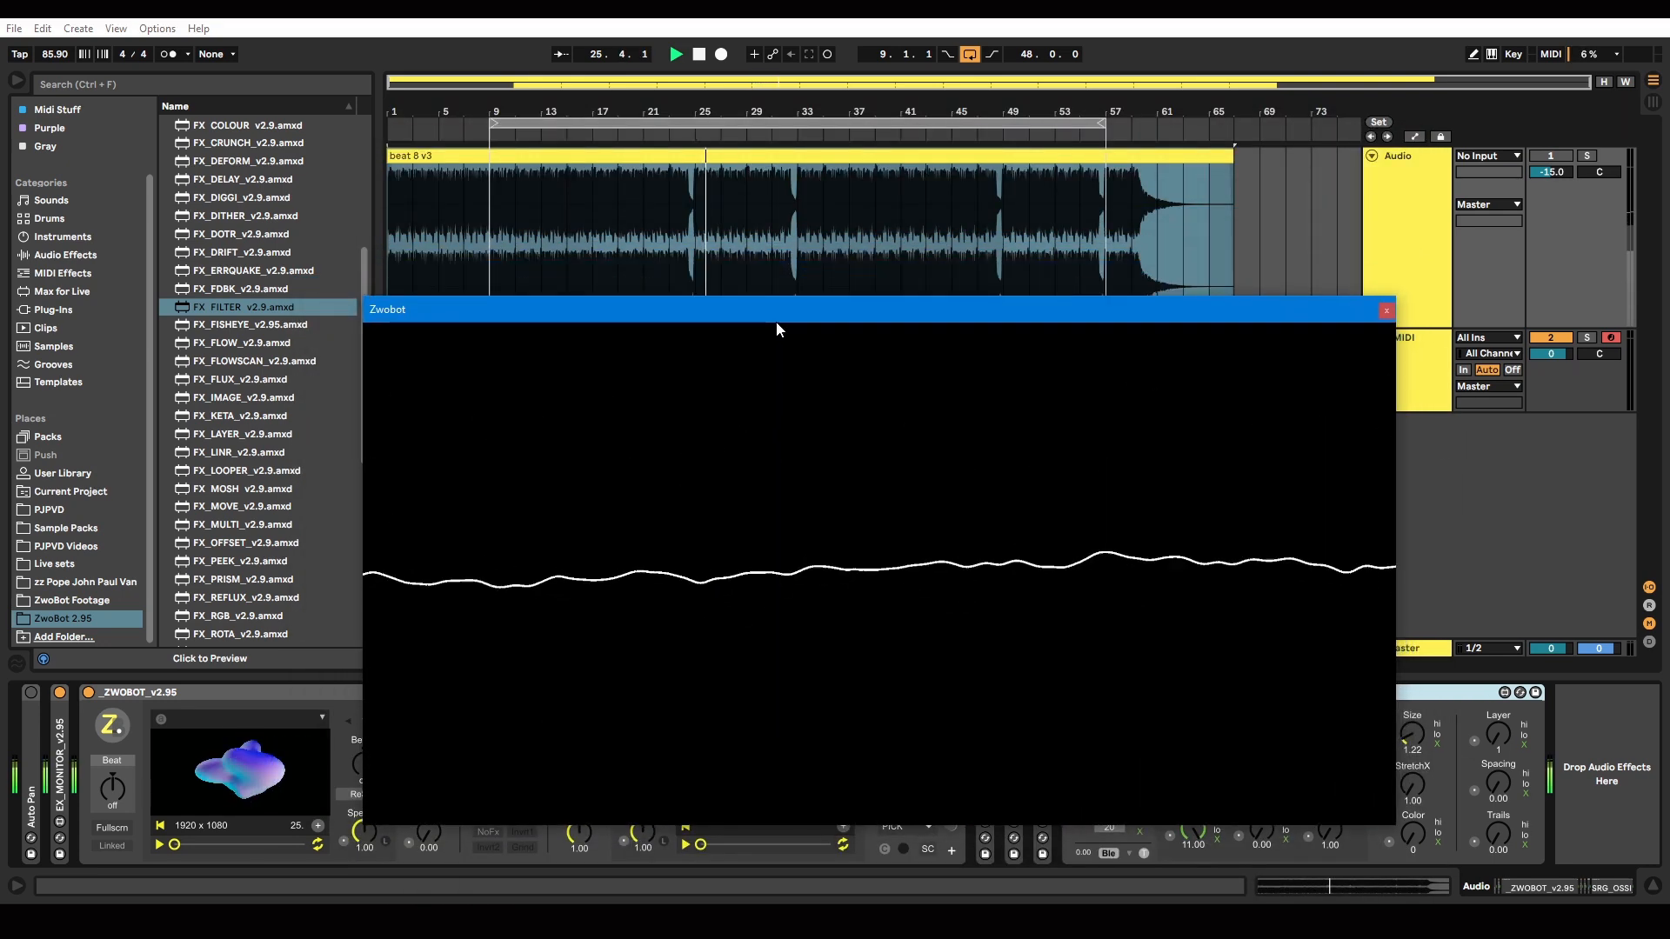
{"action": "left_click", "coordinate": [1550, 155]}
{"action": "left_click_drag", "start_coordinate": [946, 315], "coordinate": [913, 127]}
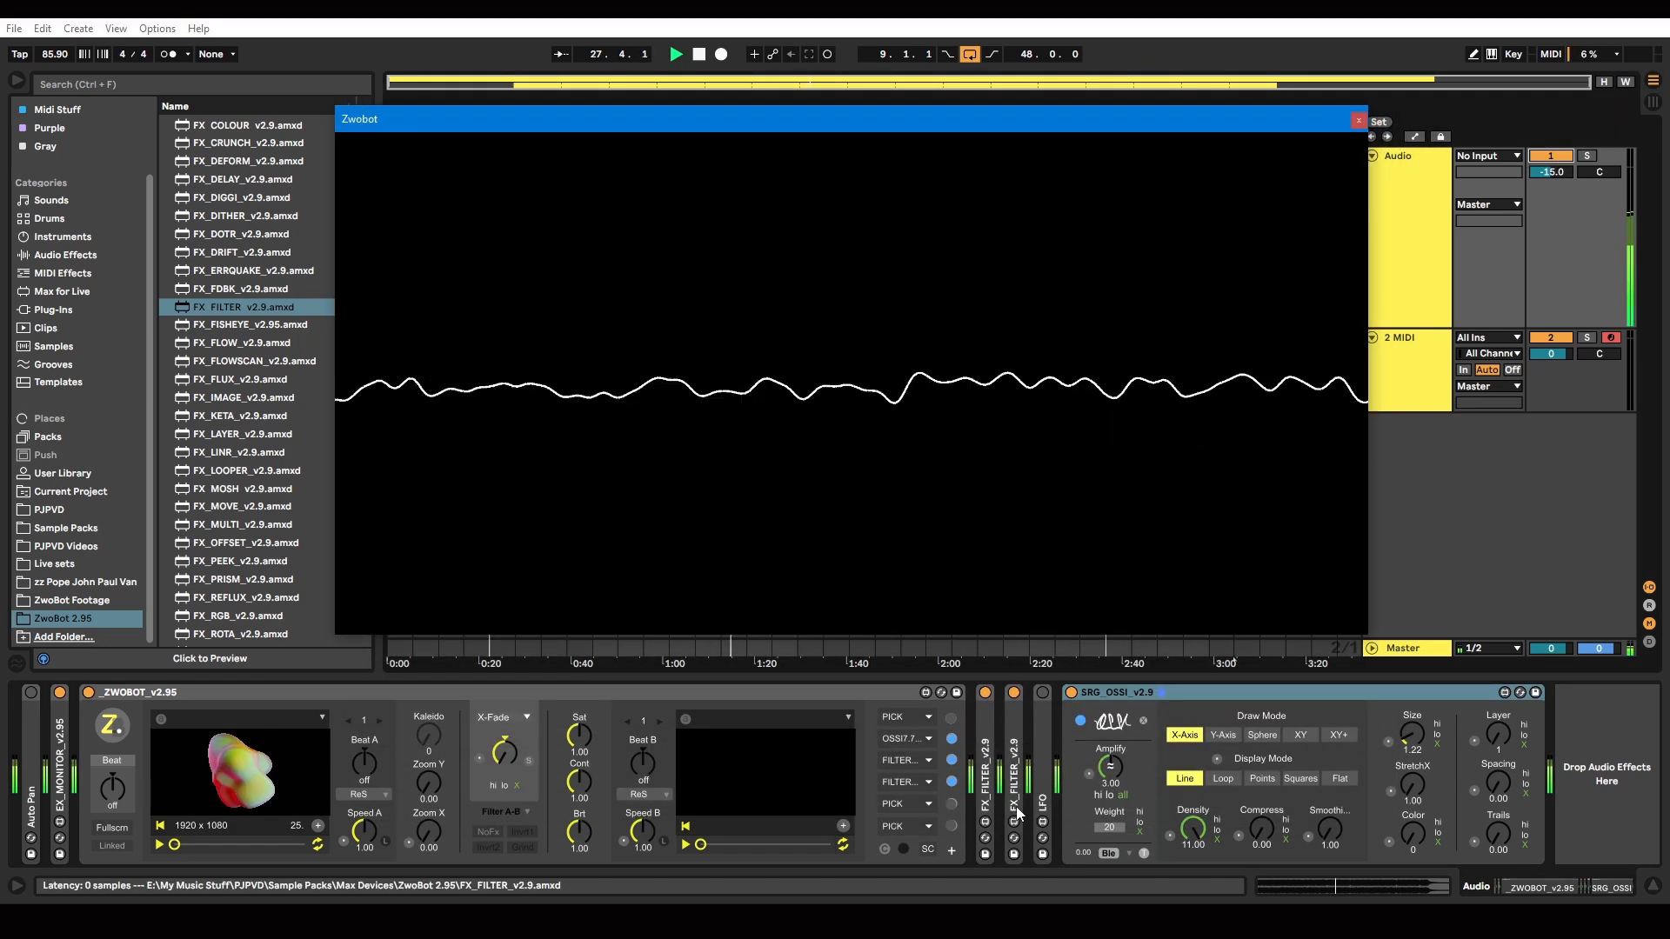
- Stop playback, adjust the Zwobot window's position over the arrangement, and restart the track from the beginning
{"action": "left_click", "coordinate": [701, 59]}
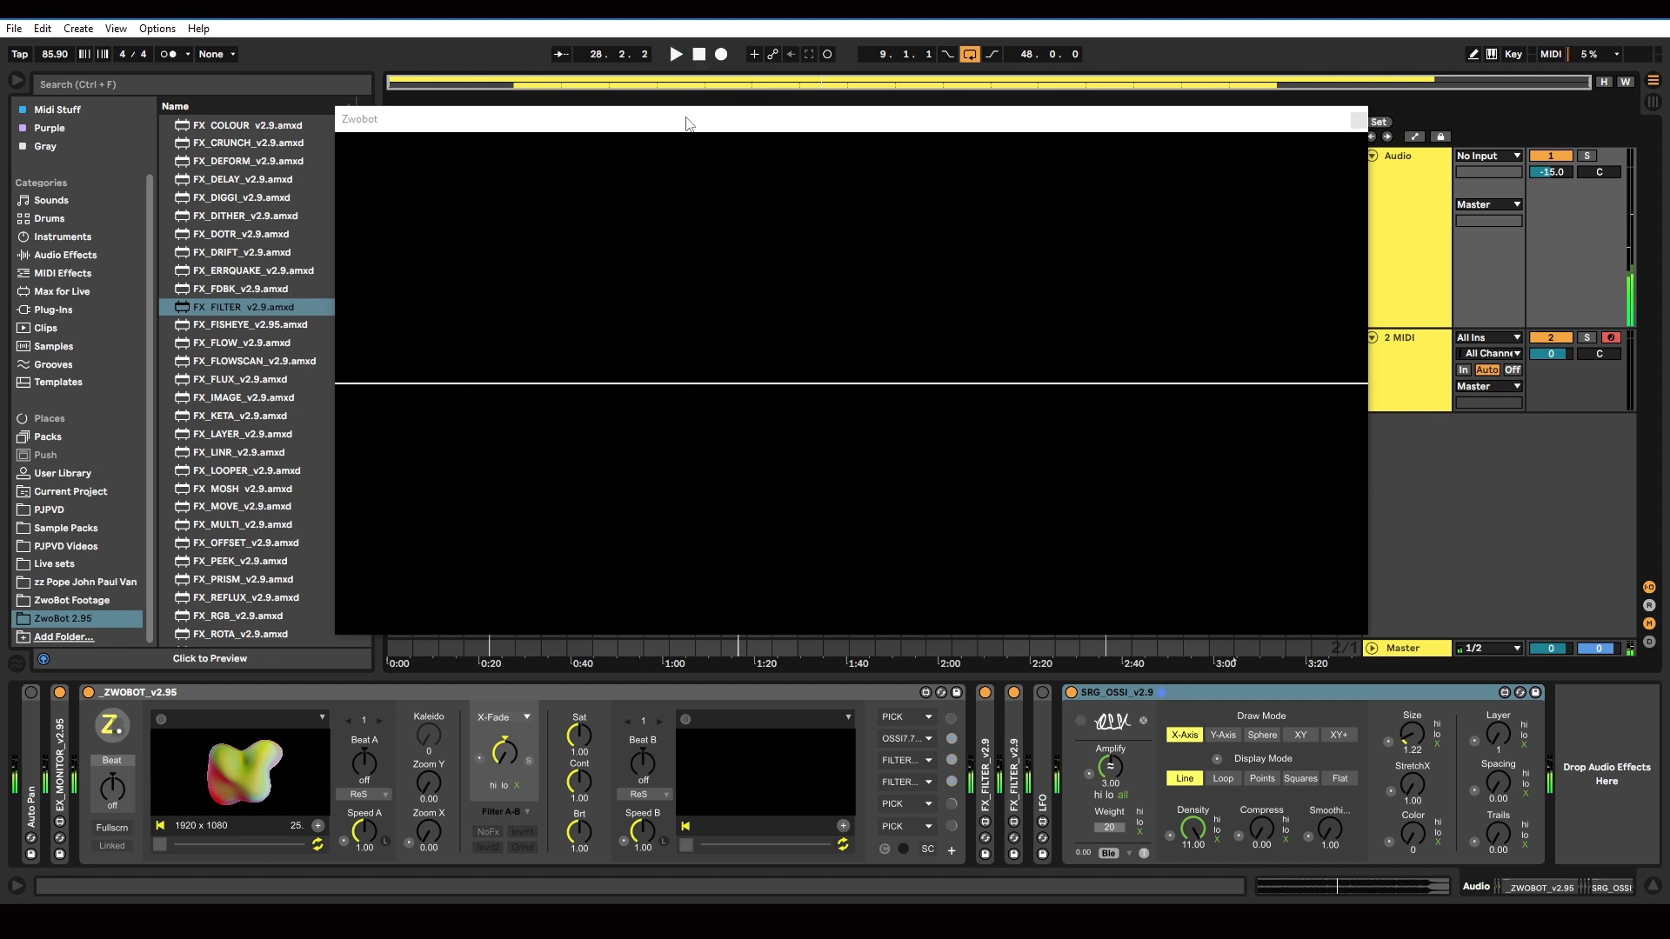
{"action": "mouse_move", "coordinate": [687, 123]}
{"action": "left_mouse_down"}
{"action": "mouse_move", "coordinate": [713, 179]}
{"action": "mouse_move", "coordinate": [671, 104]}
{"action": "left_mouse_up"}
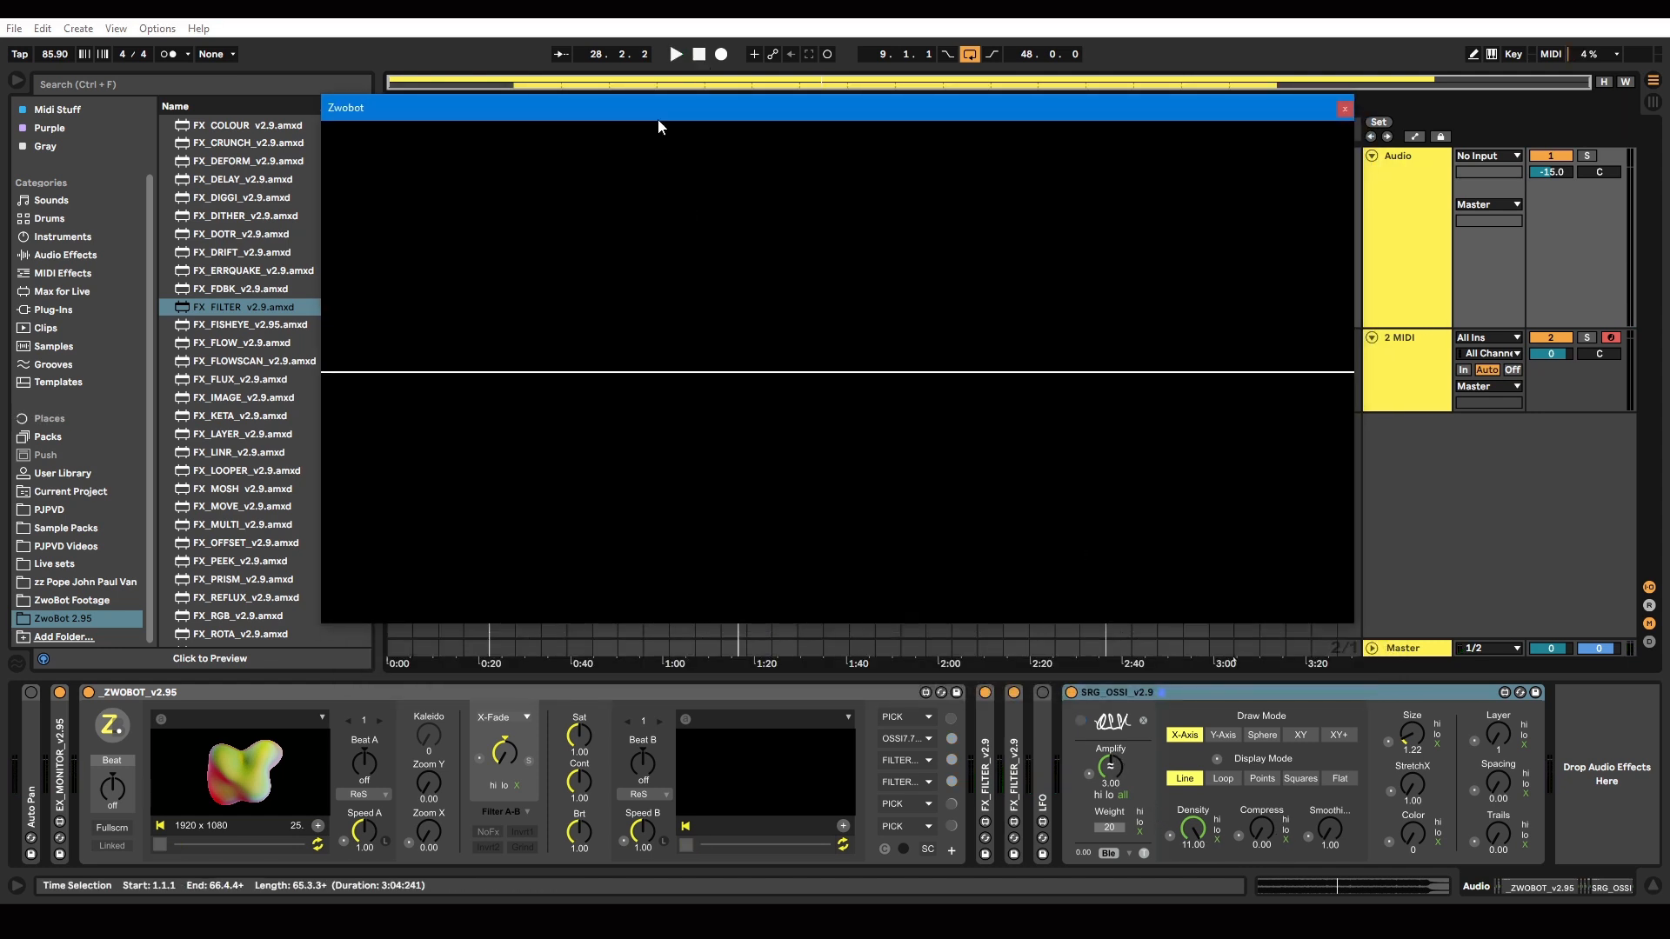
{"action": "mouse_move", "coordinate": [656, 113]}
{"action": "left_mouse_down"}
{"action": "mouse_move", "coordinate": [669, 159]}
{"action": "mouse_move", "coordinate": [649, 129]}
{"action": "left_mouse_up"}
{"action": "left_click", "coordinate": [676, 55]}
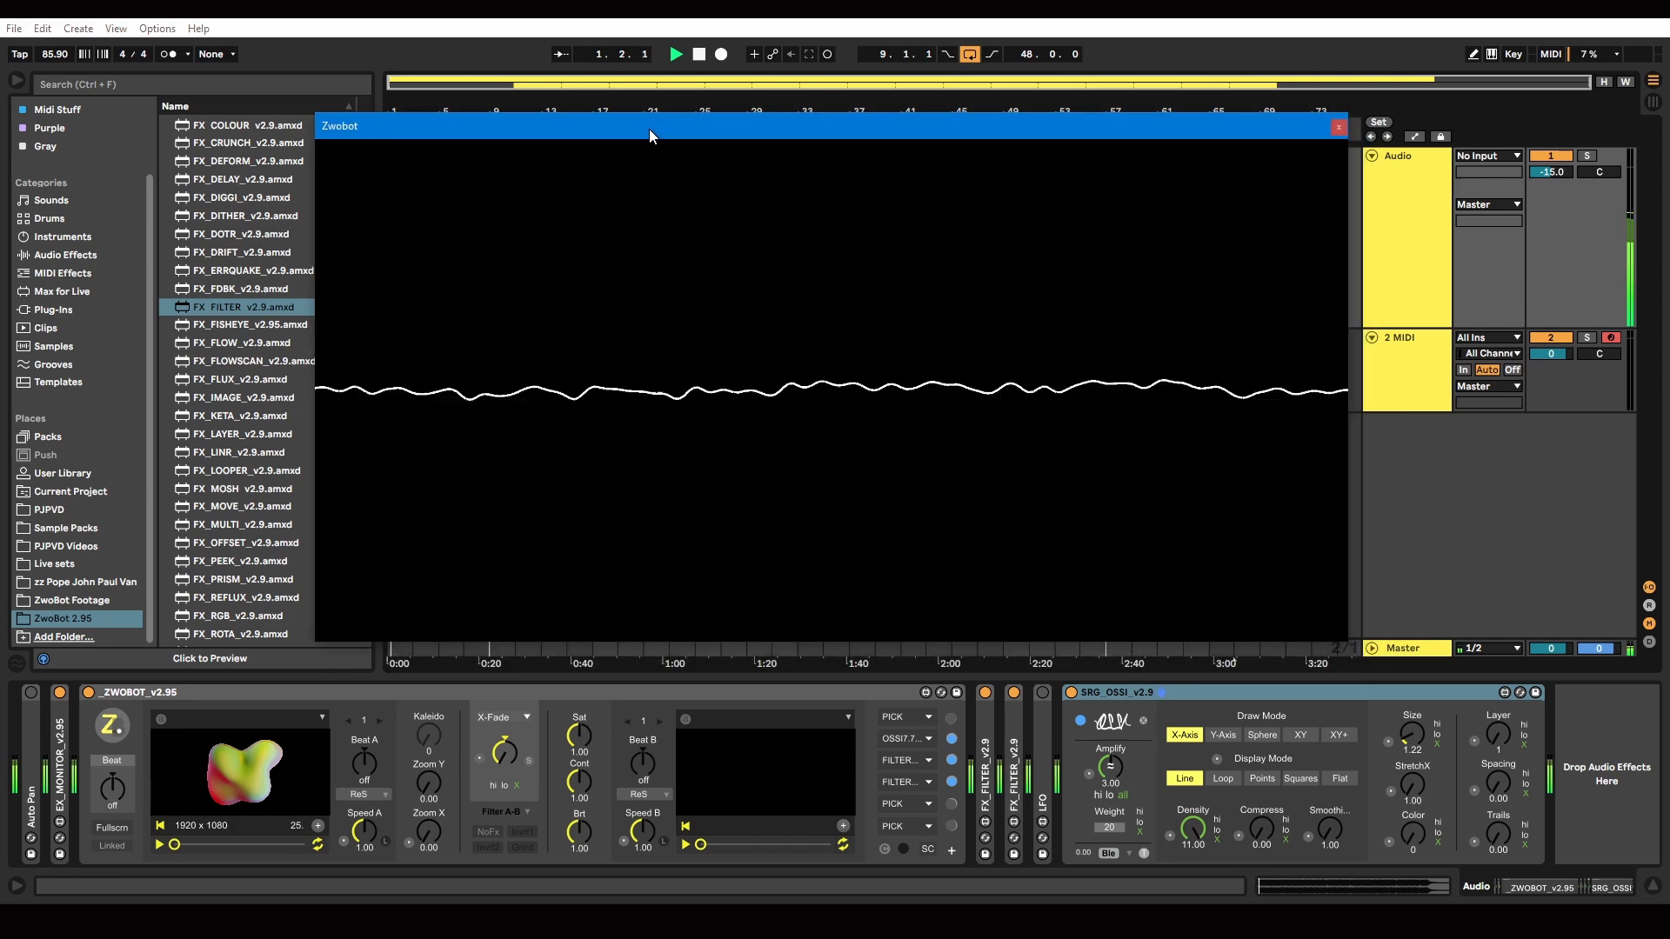
- Try SRG_OSSI's Amplify at 0.92 and 6.00, and return it to 3.00
{"action": "left_click", "coordinate": [1108, 766]}
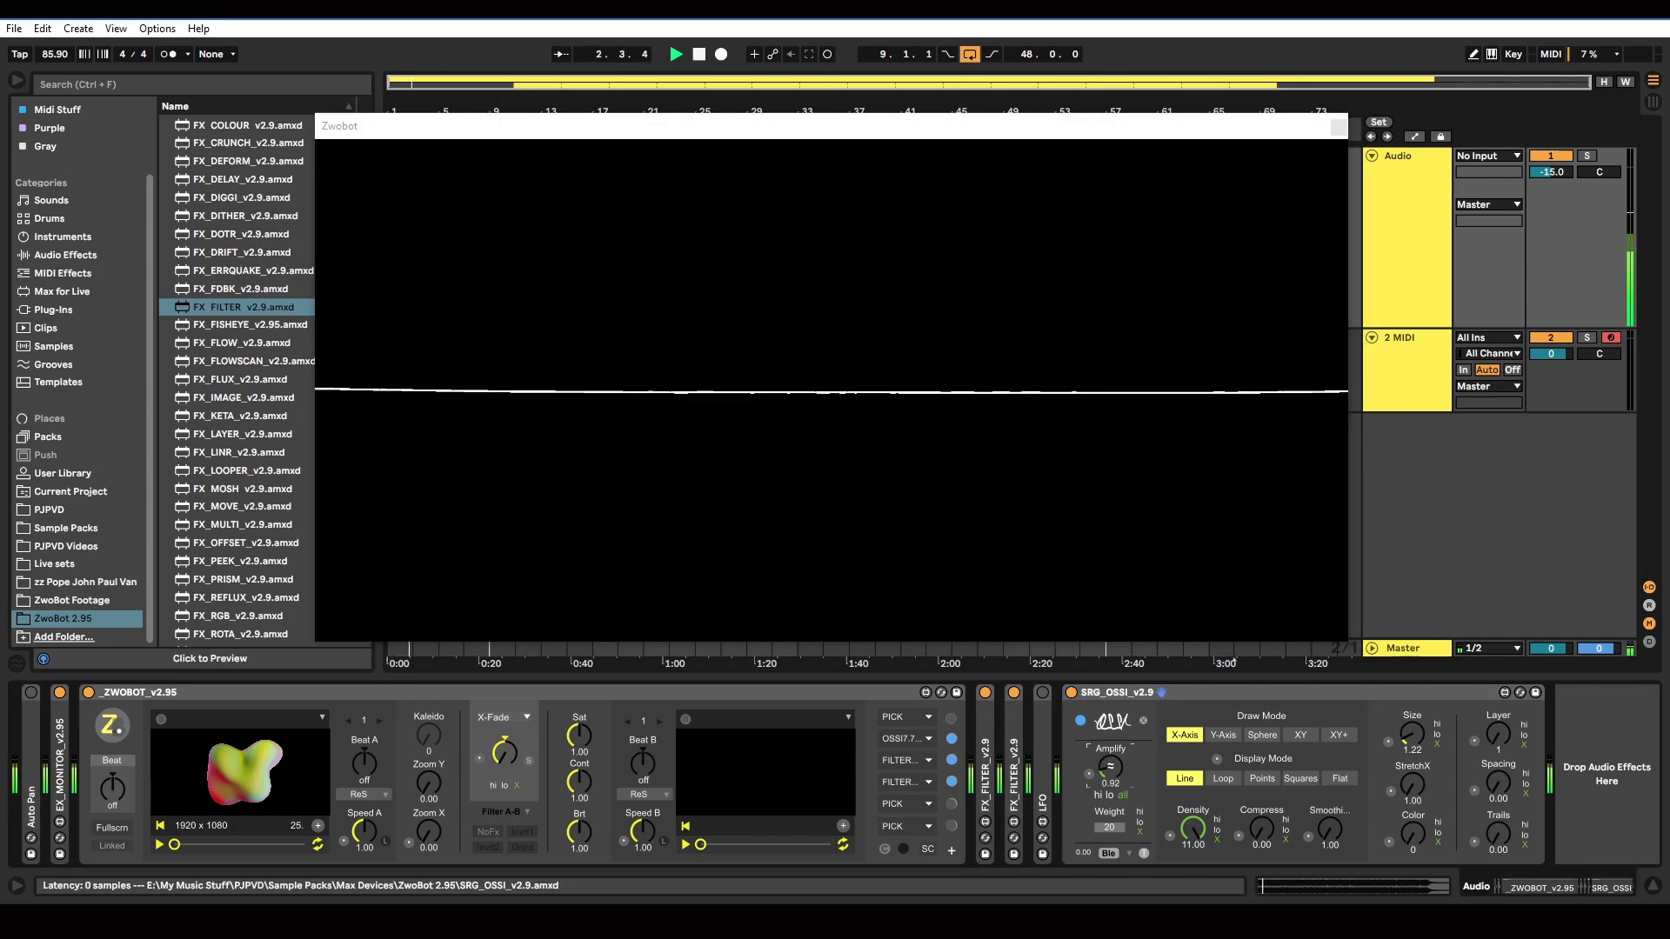
{"action": "left_click_drag", "start_coordinate": [1110, 766], "coordinate": [1110, 711]}
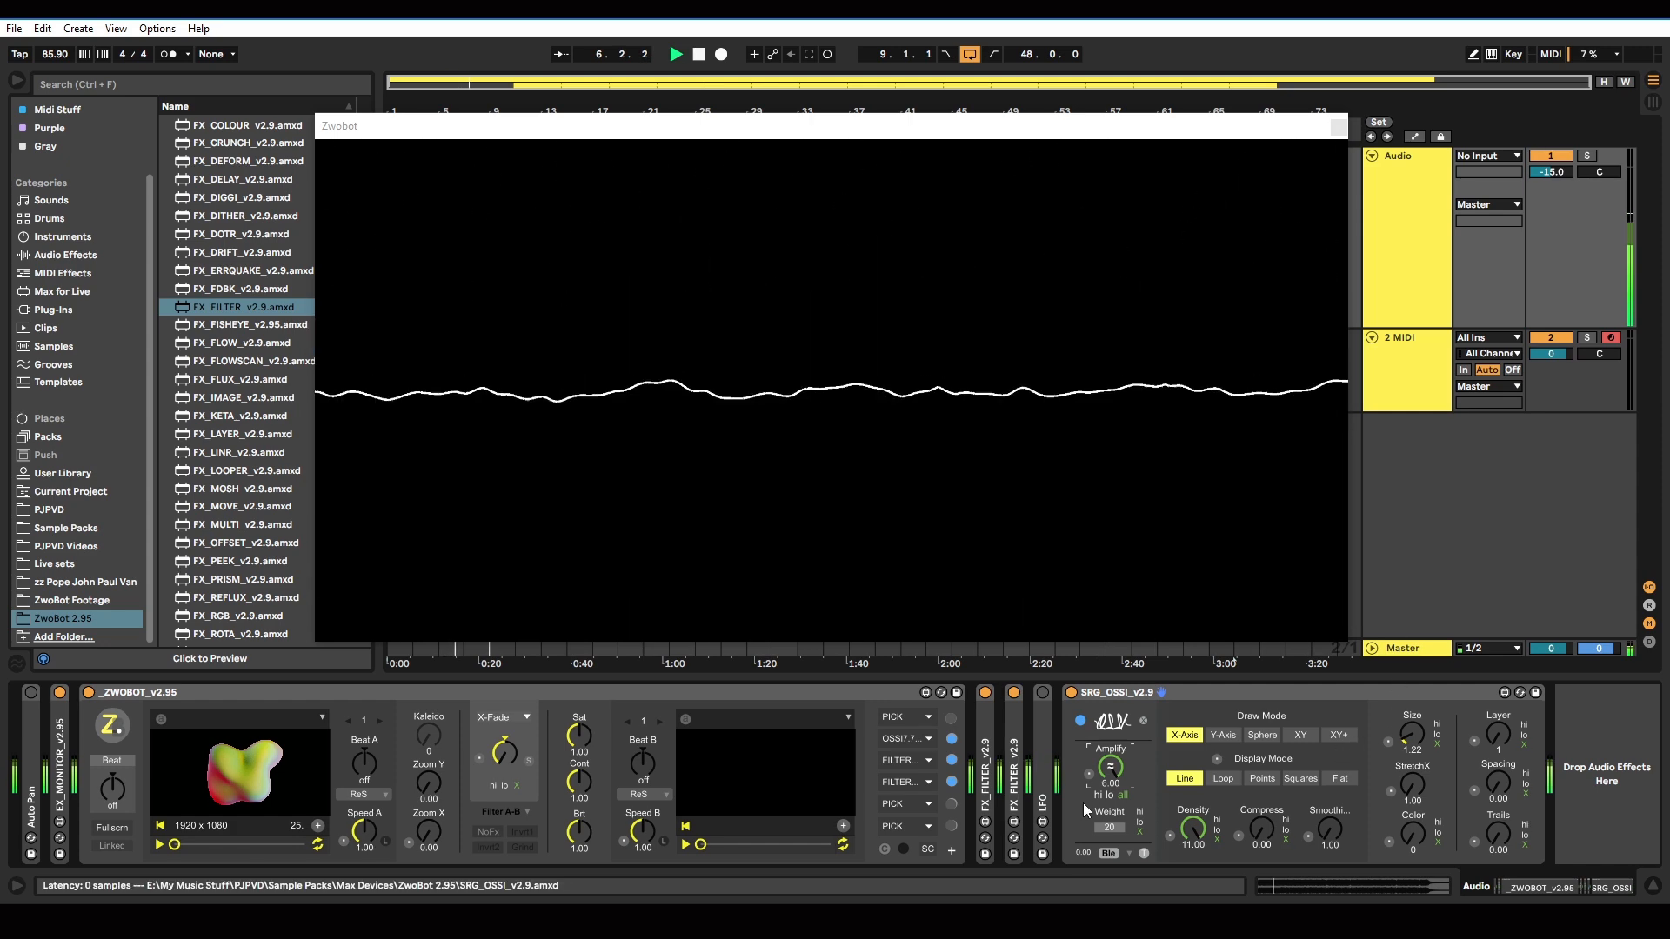
{"action": "left_click_drag", "start_coordinate": [1109, 769], "coordinate": [1109, 831]}
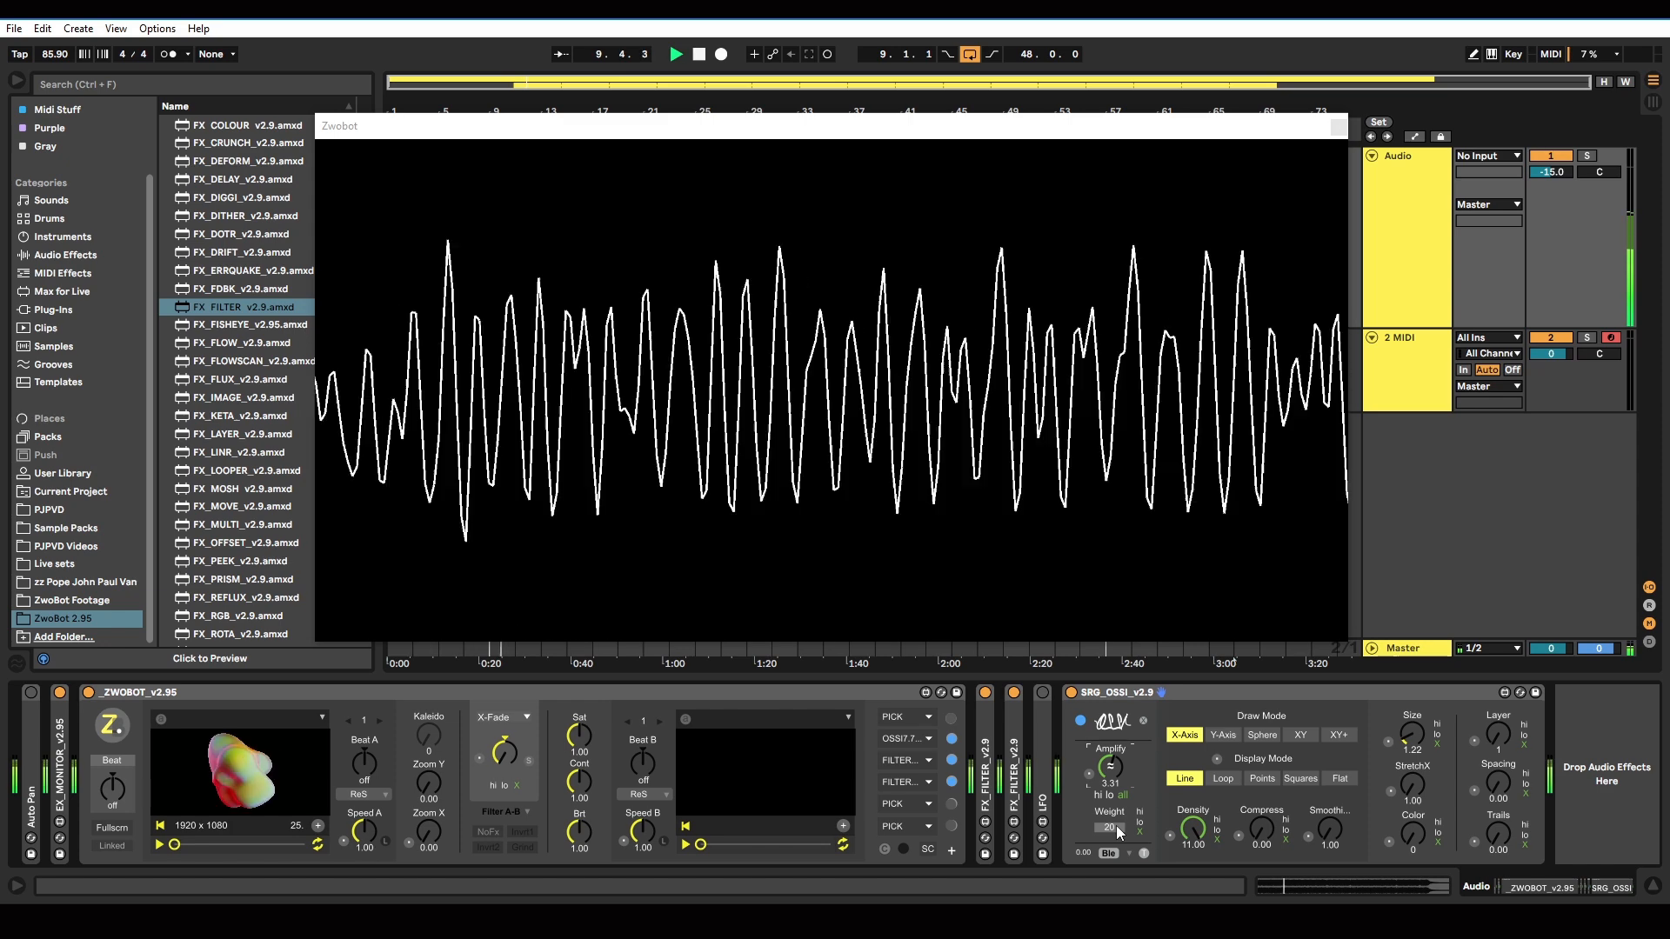
{"action": "mouse_move", "coordinate": [1116, 828]}
{"action": "left_mouse_down"}
{"action": "mouse_move", "coordinate": [1116, 866]}
{"action": "mouse_move", "coordinate": [1110, 714]}
{"action": "mouse_move", "coordinate": [1110, 807]}
{"action": "left_mouse_up"}
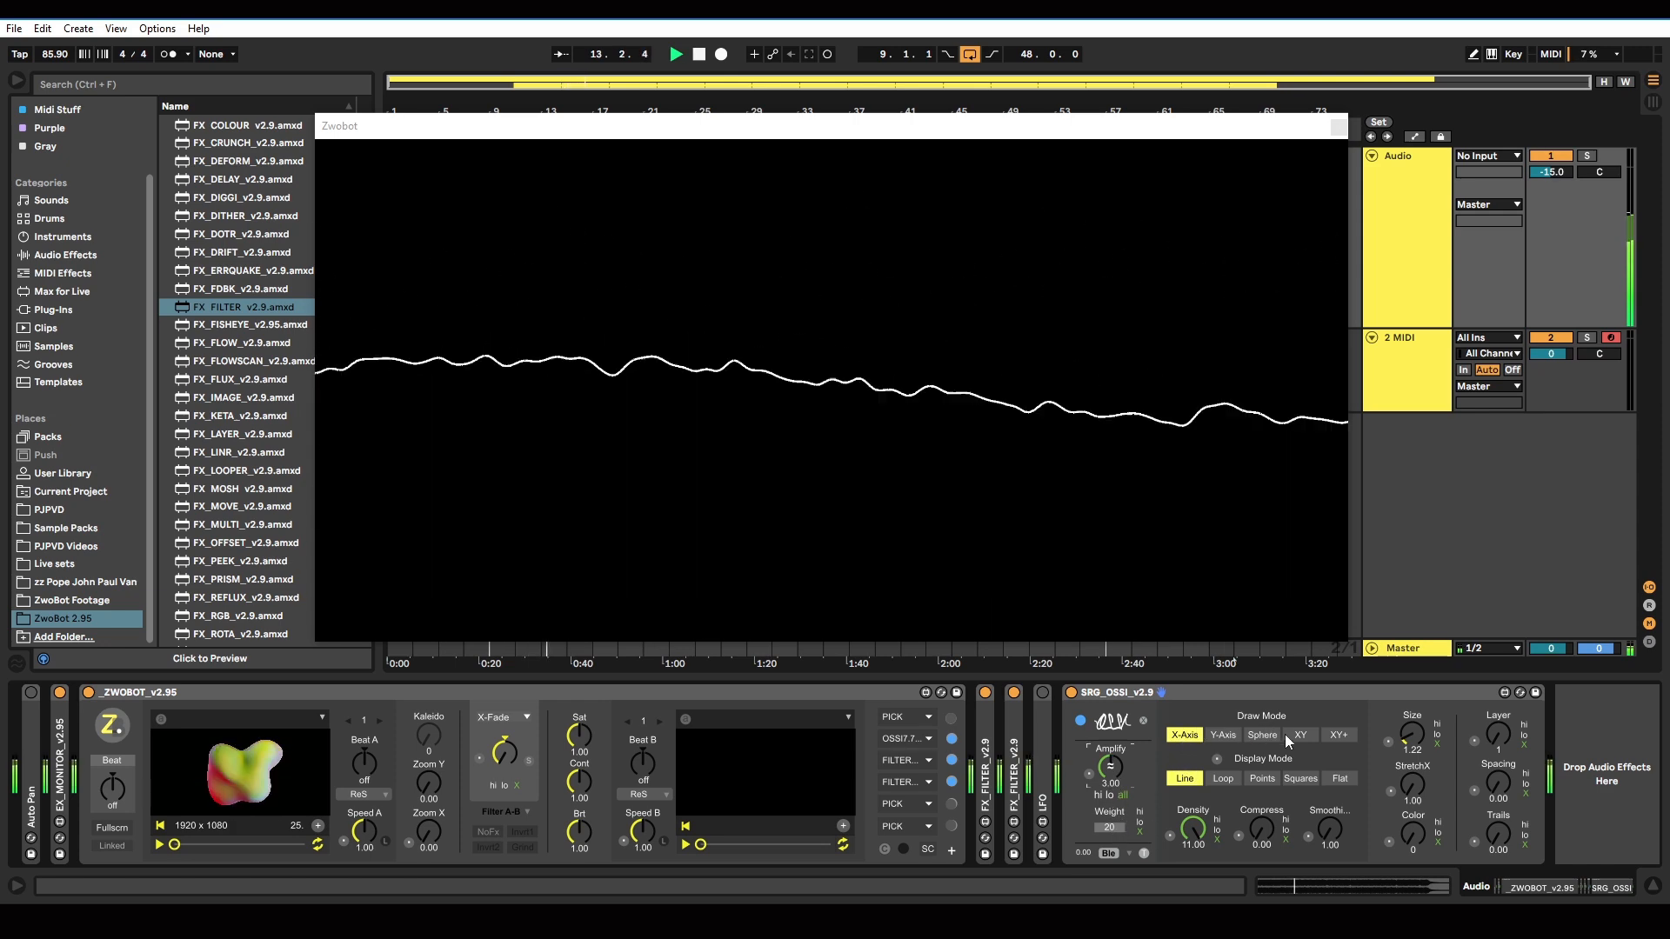
- Try the Y-Axis, Sphere and XY+ draw modes in SRG_OSSI, and return to X-Axis
{"action": "left_click", "coordinate": [1222, 736]}
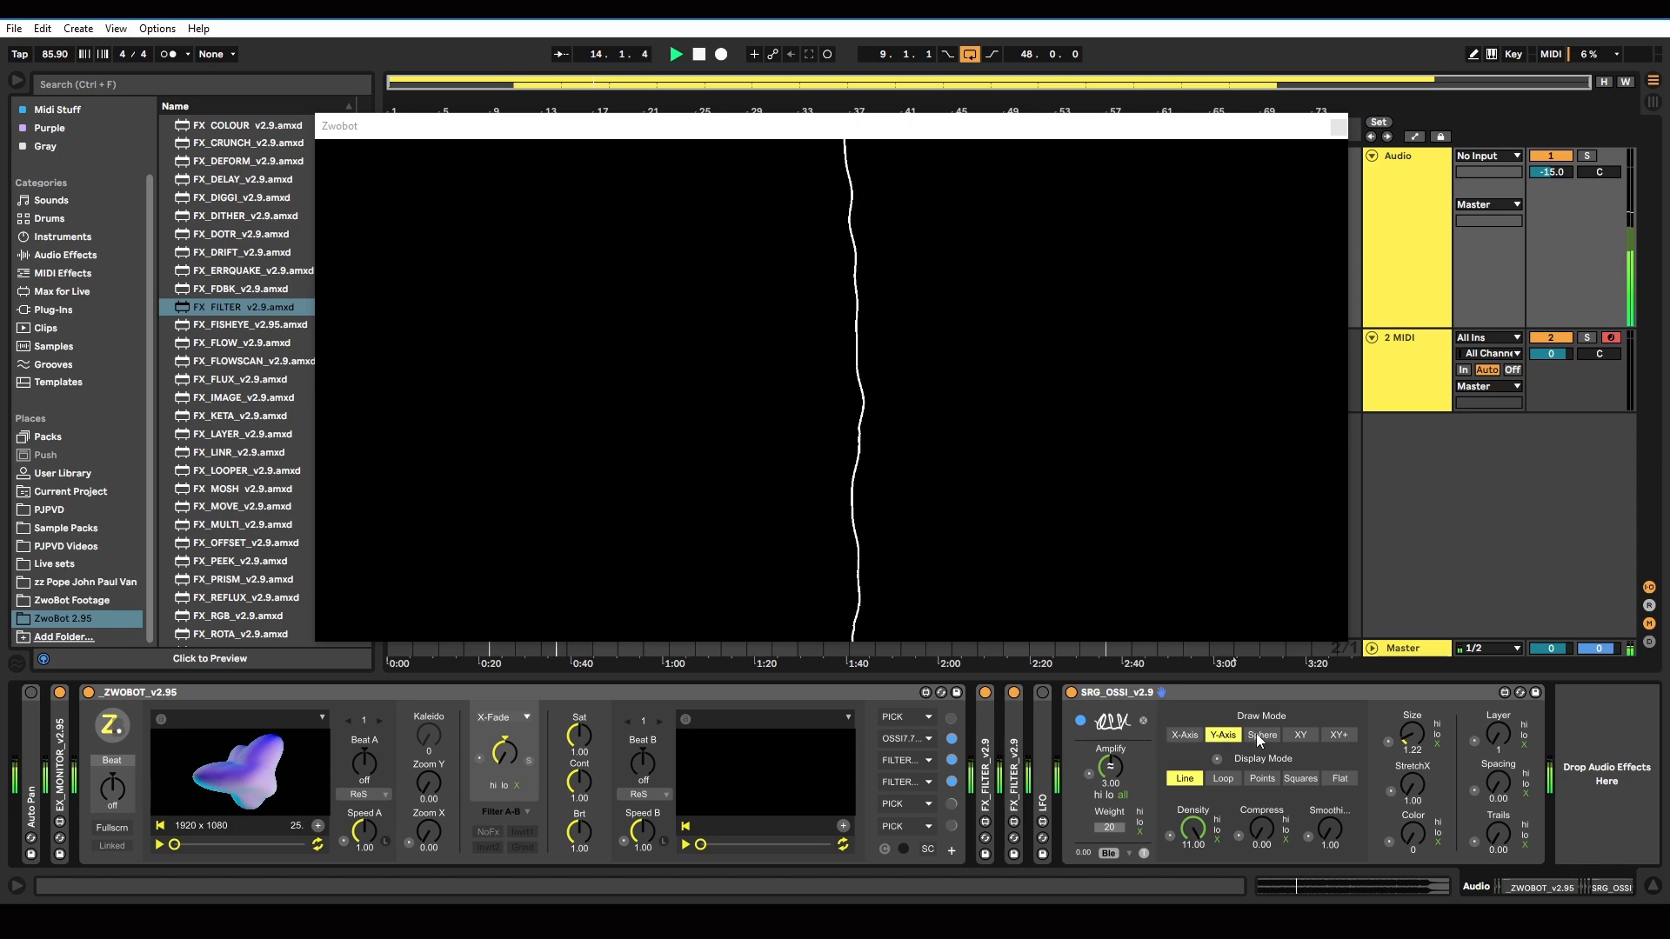
{"action": "left_click", "coordinate": [1259, 735]}
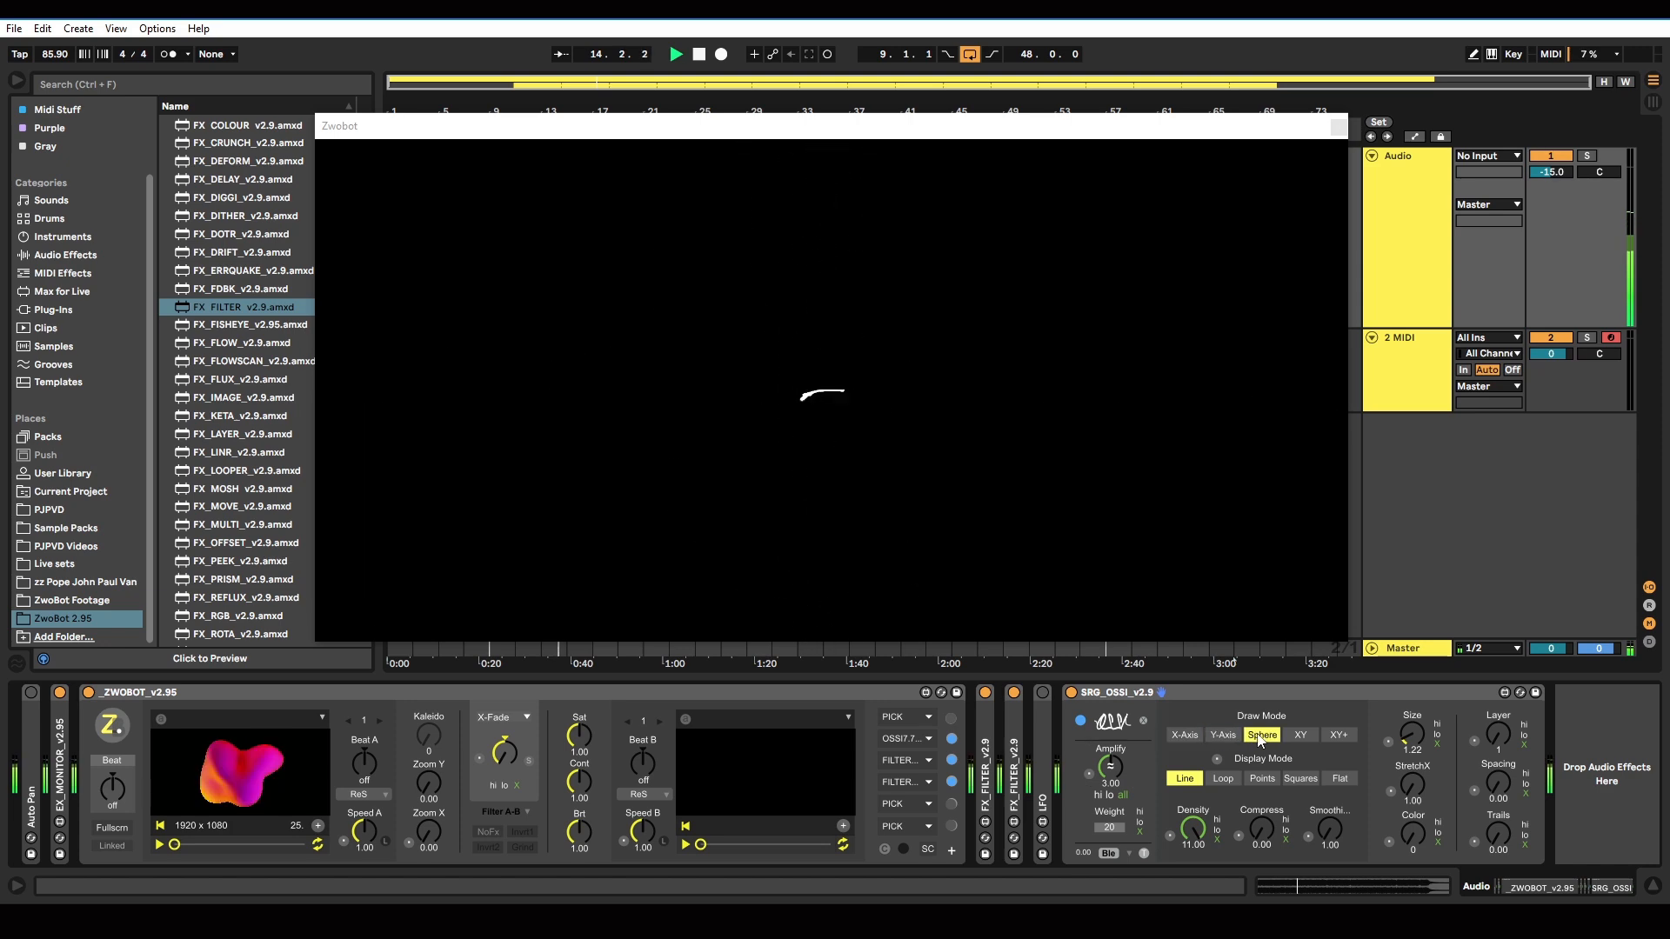
{"action": "left_click", "coordinate": [1339, 735]}
{"action": "left_click", "coordinate": [1185, 735]}
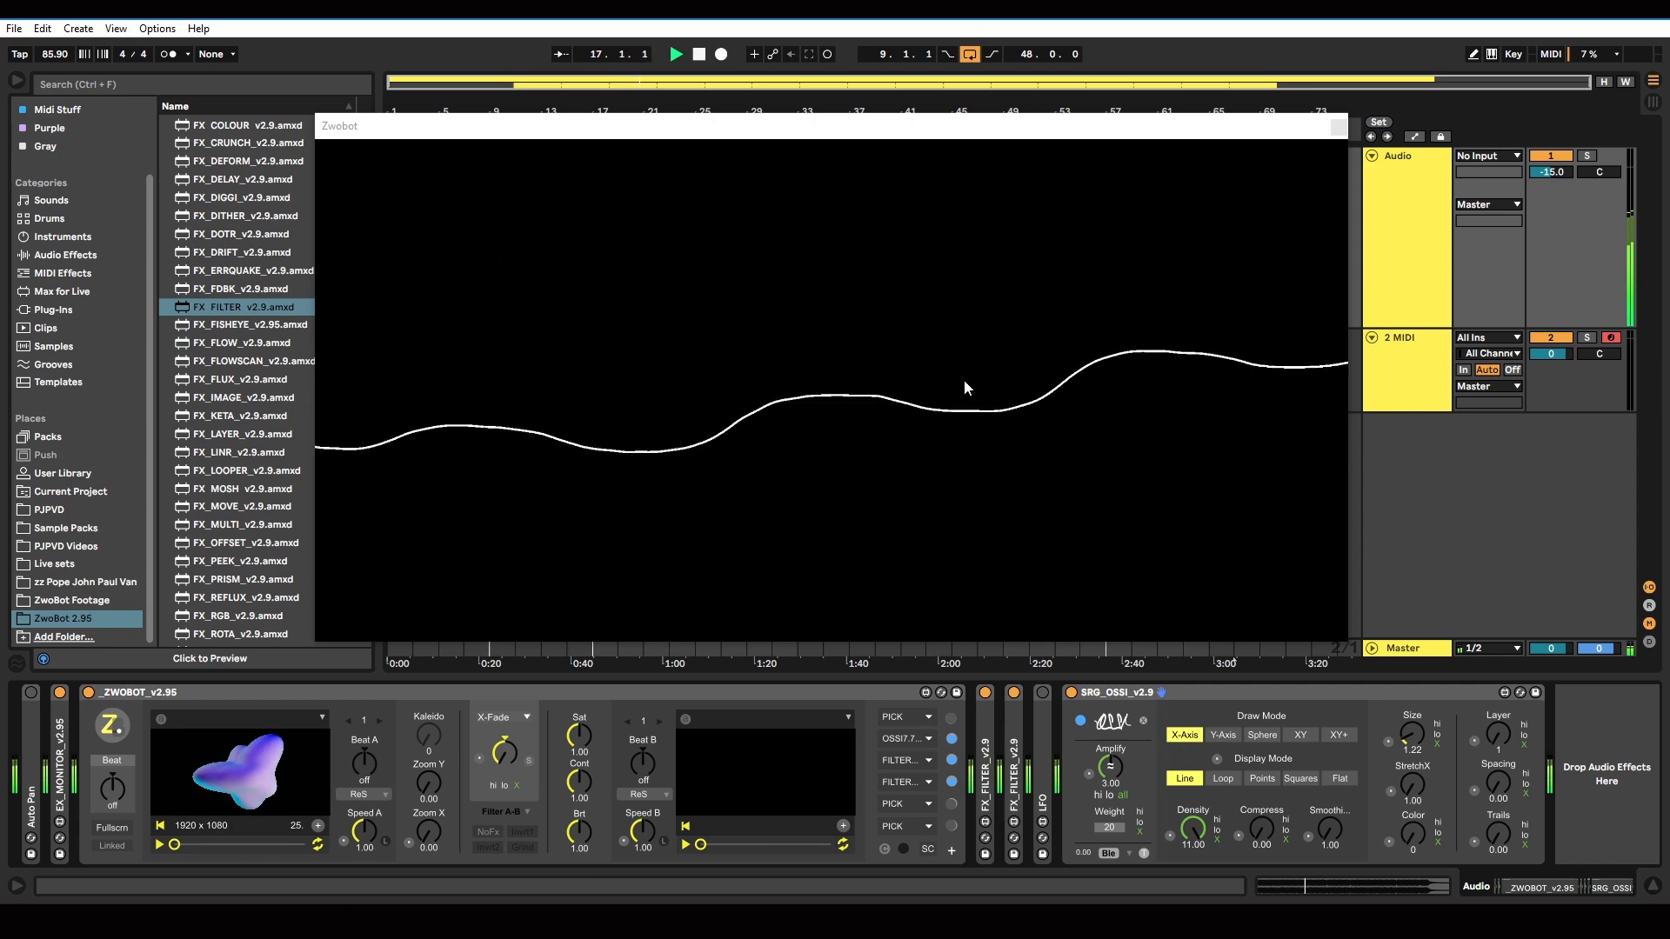
- Take SRG_OSSI's draw mode through Y-Axis and Sphere to XY, and briefly uncover the stereo clip behind the Zwobot window
{"action": "left_click", "coordinate": [1224, 735]}
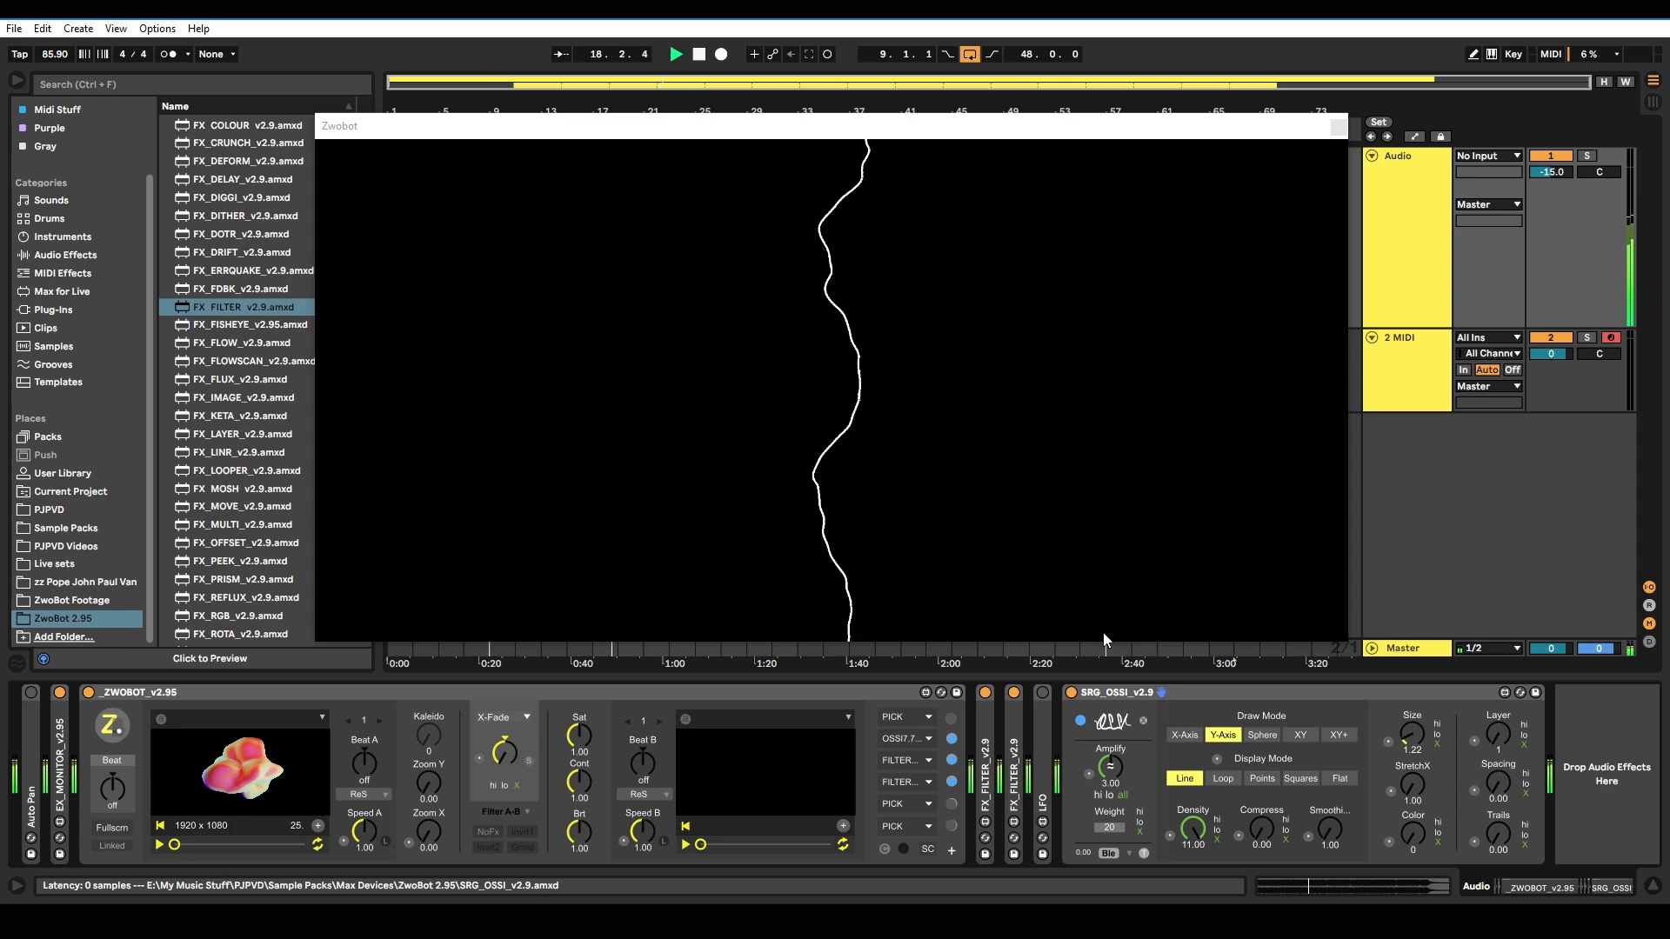
{"action": "left_click", "coordinate": [1270, 738]}
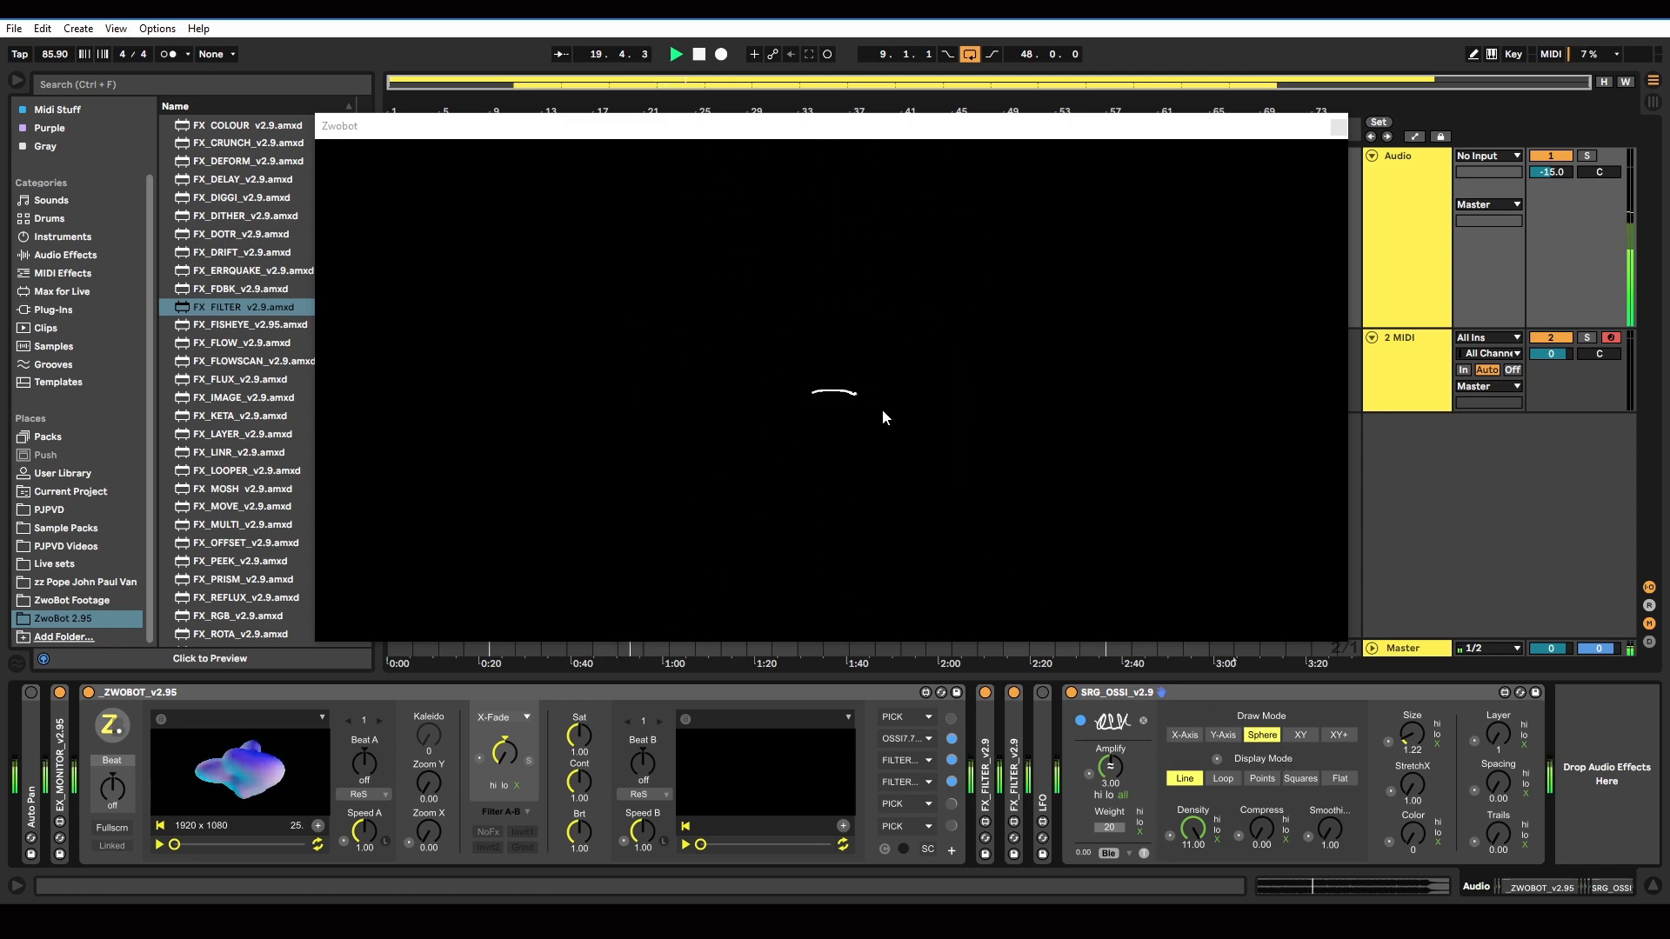
{"action": "left_click", "coordinate": [1302, 735]}
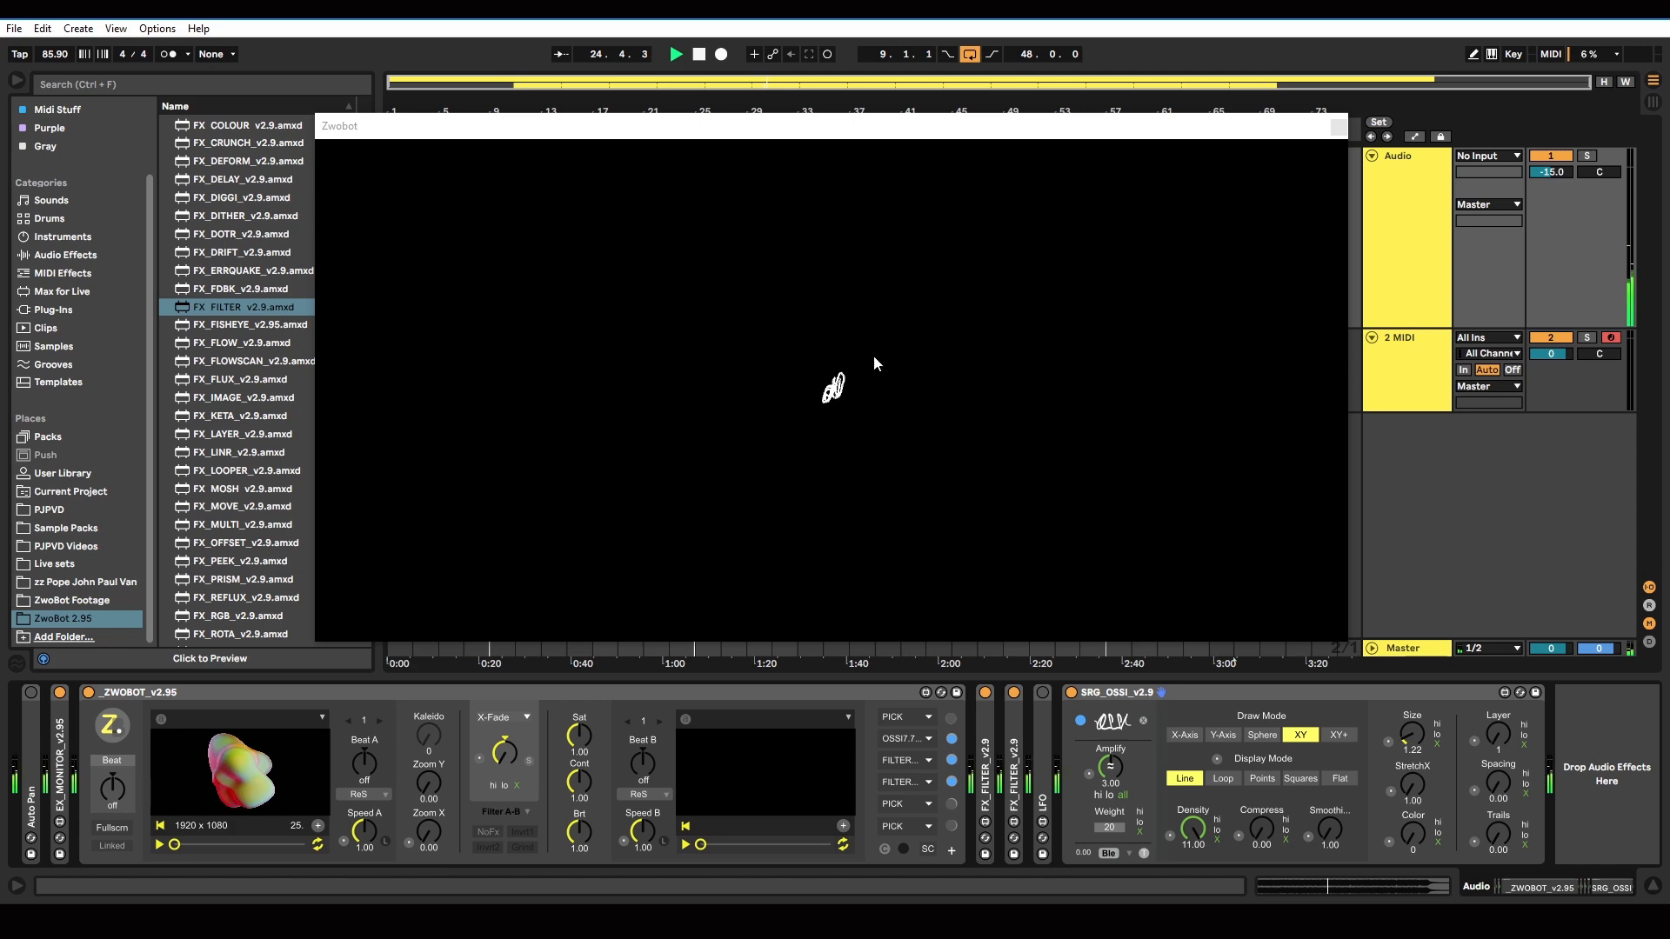
{"action": "left_click_drag", "start_coordinate": [801, 114], "coordinate": [781, 375]}
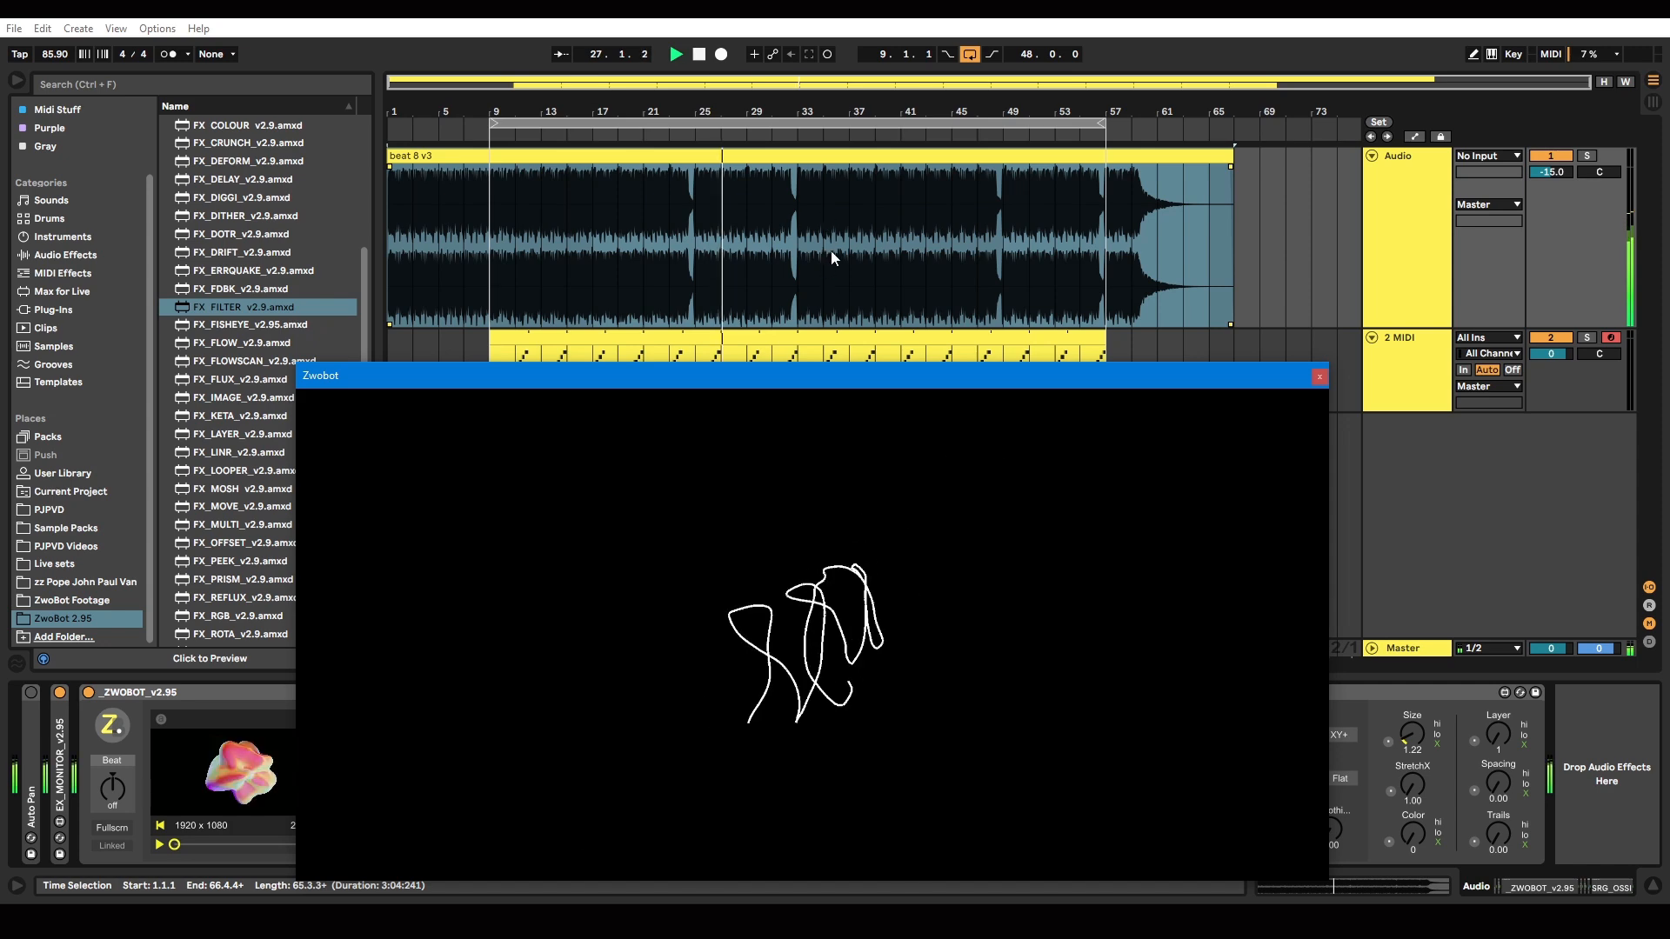
{"action": "left_click_drag", "start_coordinate": [817, 376], "coordinate": [815, 160]}
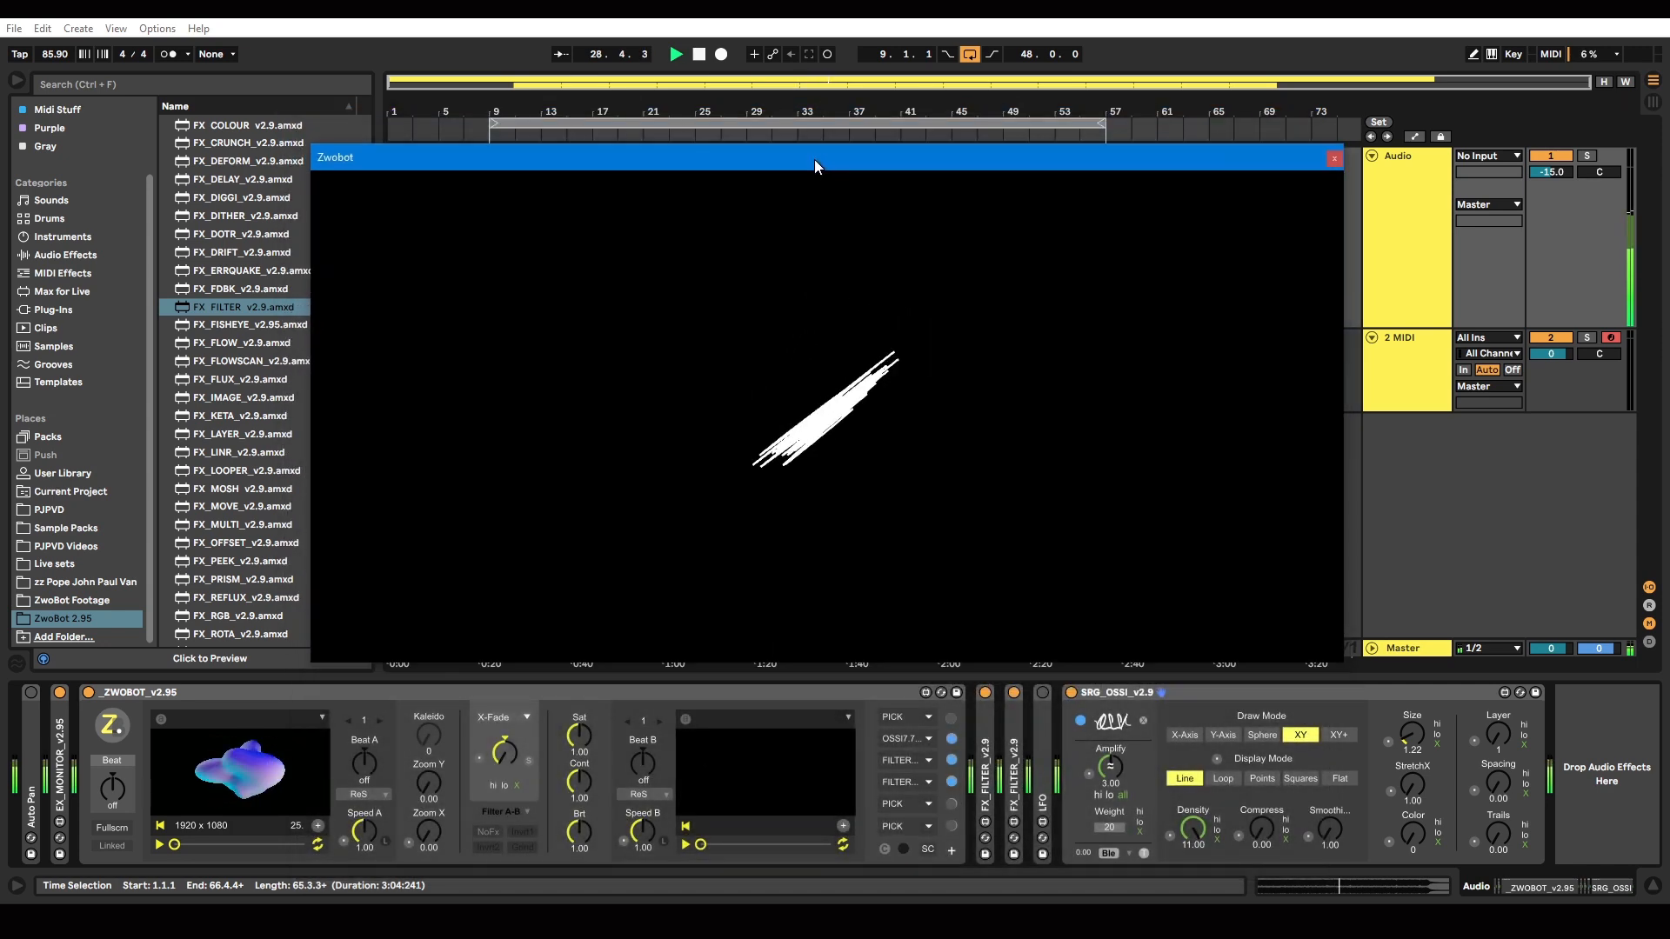
- Unfold the Auto Pan device and enable it to check how panning affects the XY drawing in the Zwobot window
{"action": "left_click", "coordinate": [35, 813]}
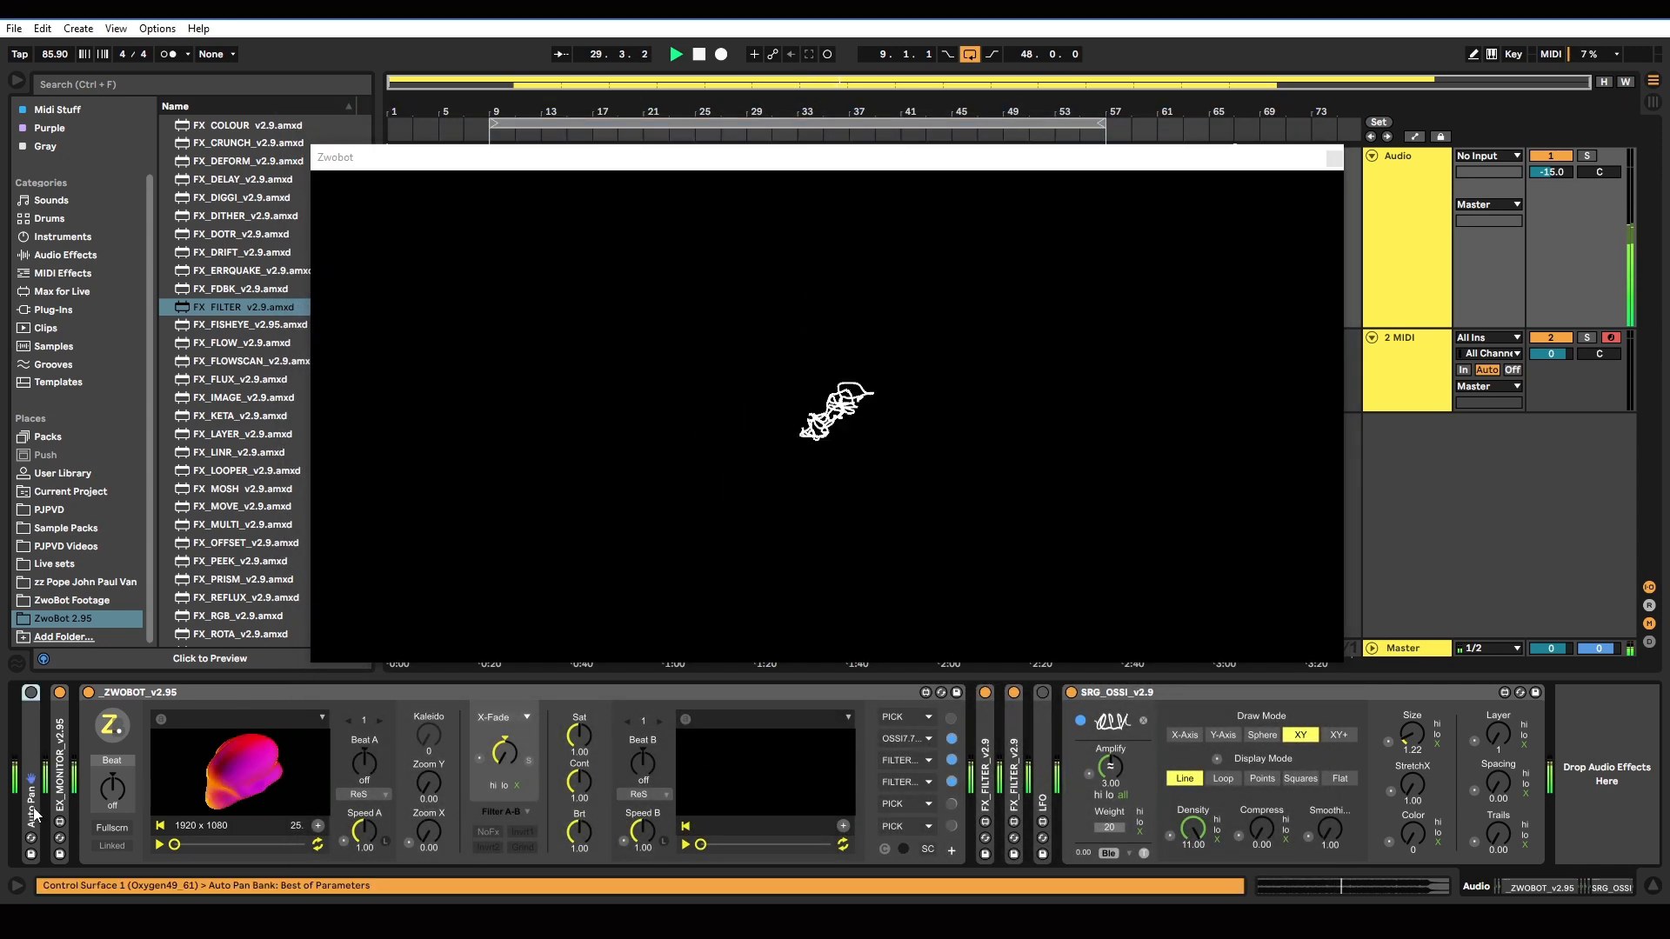
{"action": "double_click", "coordinate": [35, 814]}
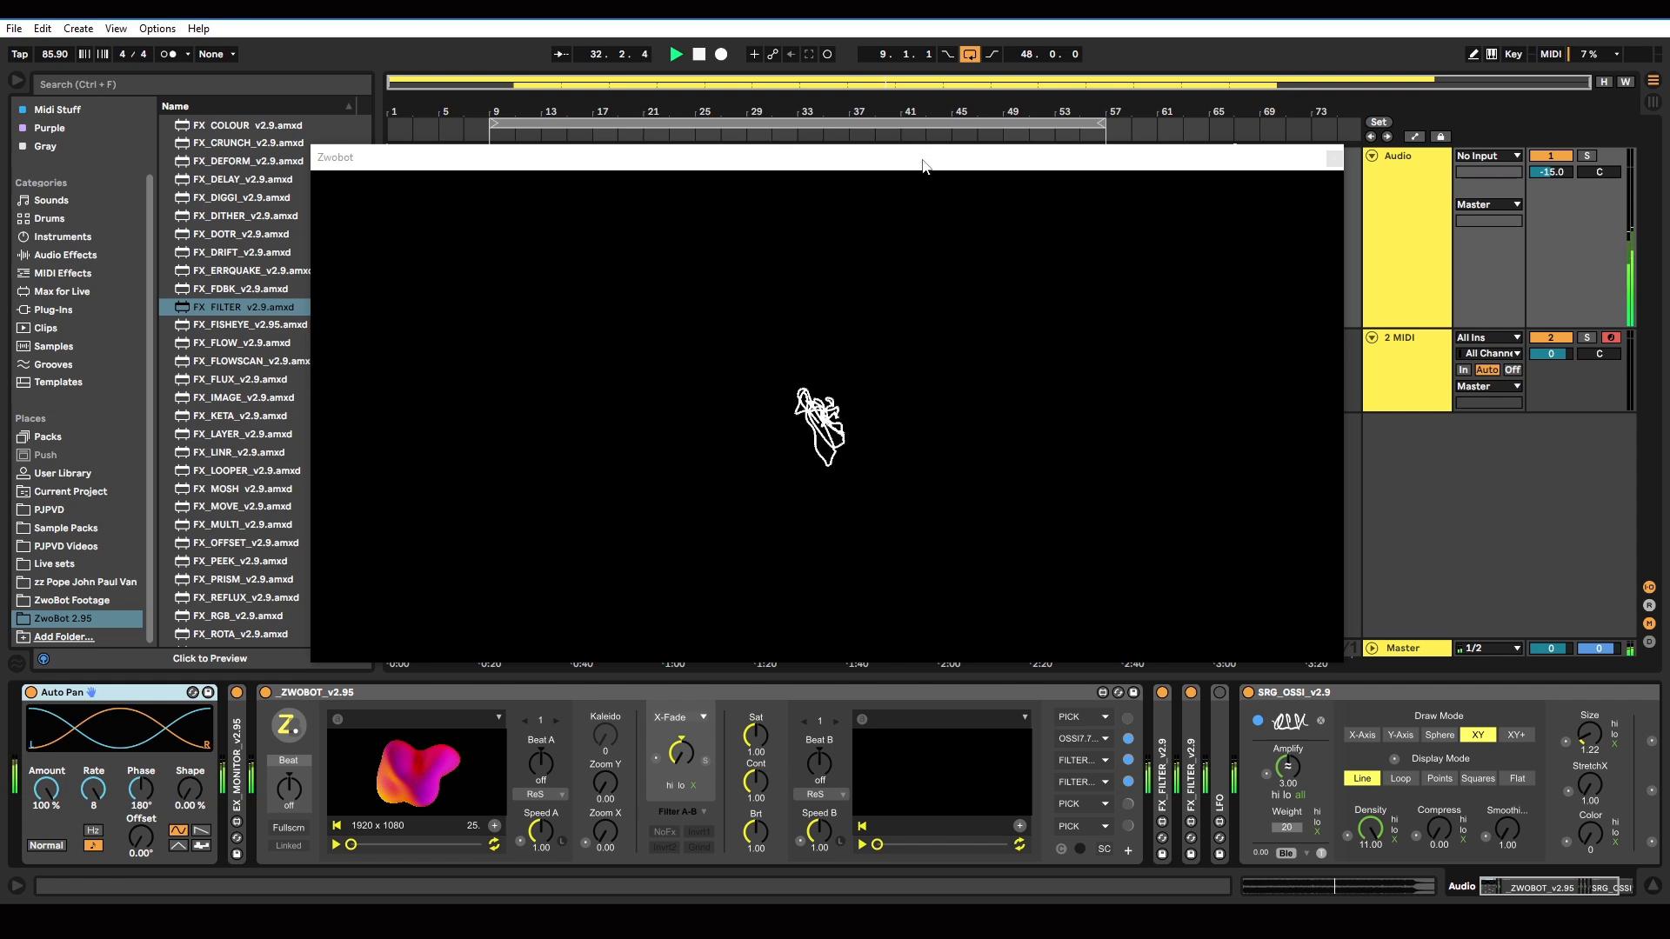
{"action": "left_click_drag", "start_coordinate": [925, 165], "coordinate": [945, 370]}
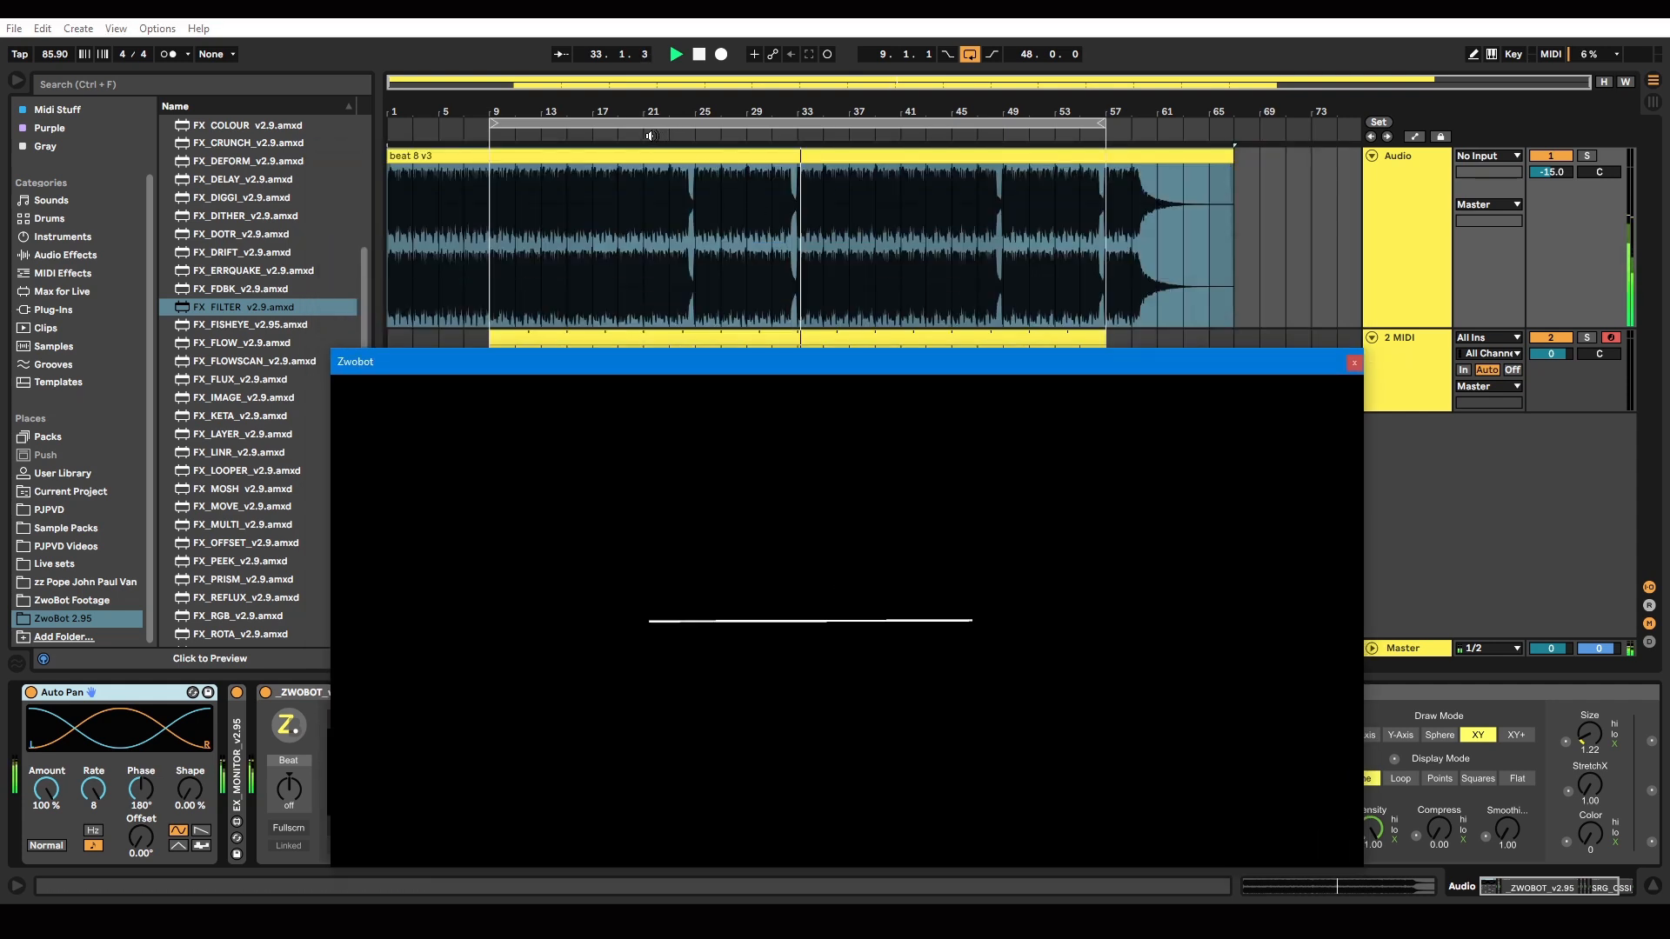
{"action": "left_click_drag", "start_coordinate": [754, 362], "coordinate": [697, 101]}
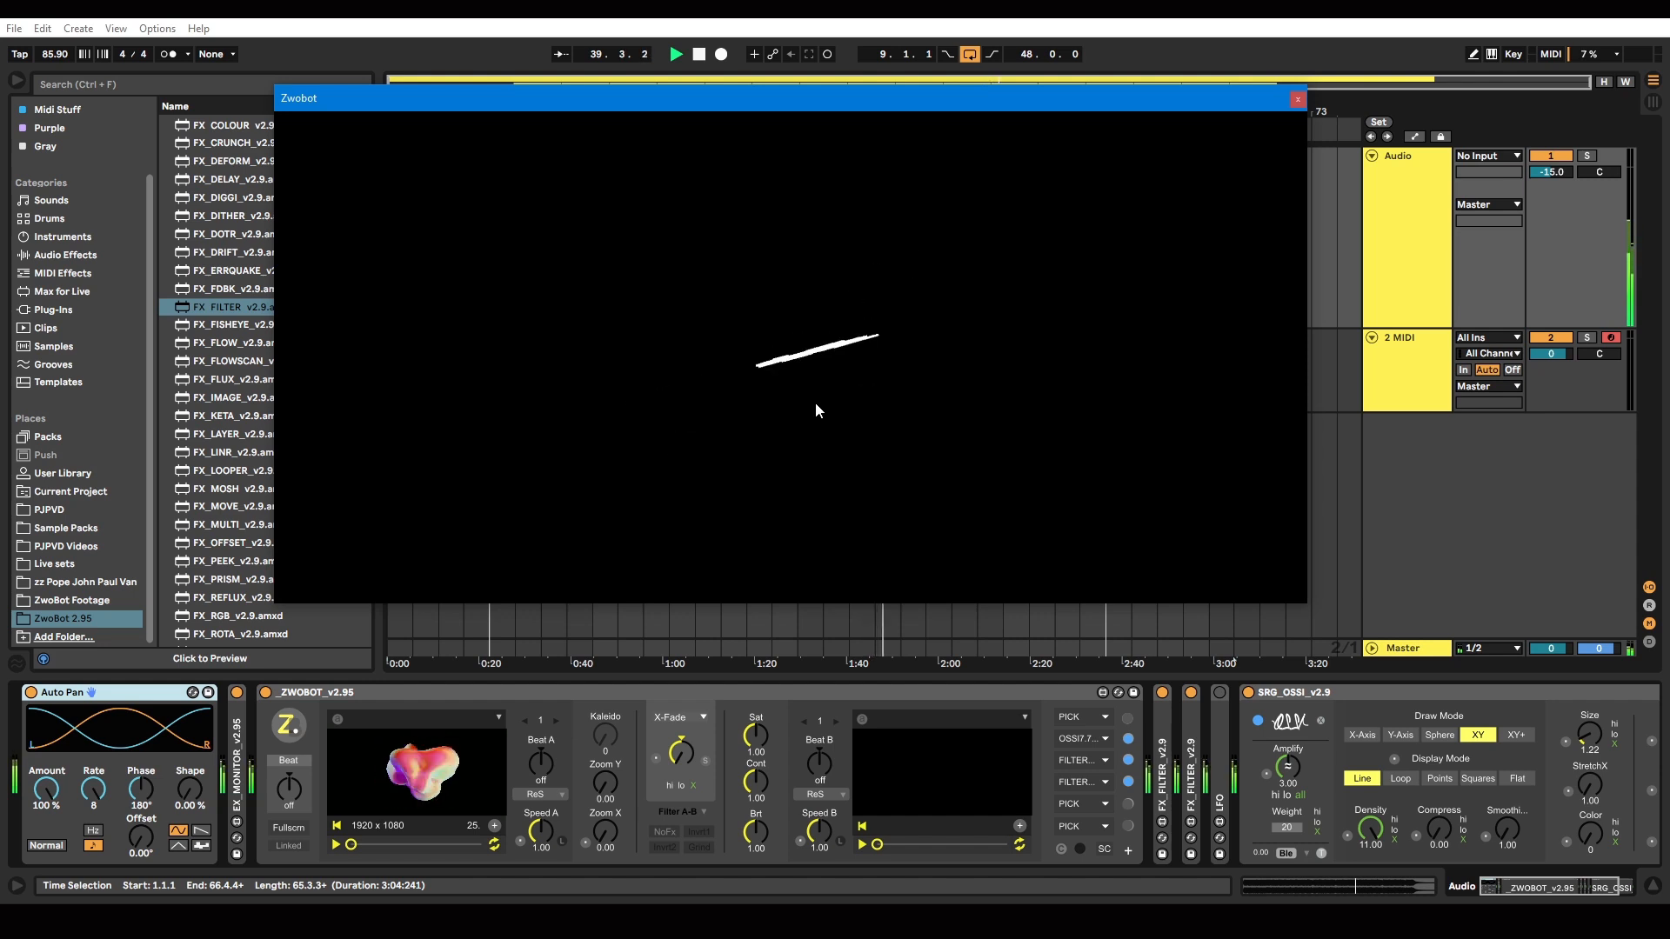
- Turn Auto Pan off and fold it, and set SRG_OSSI's draw mode to XY+
{"action": "left_click", "coordinate": [31, 699]}
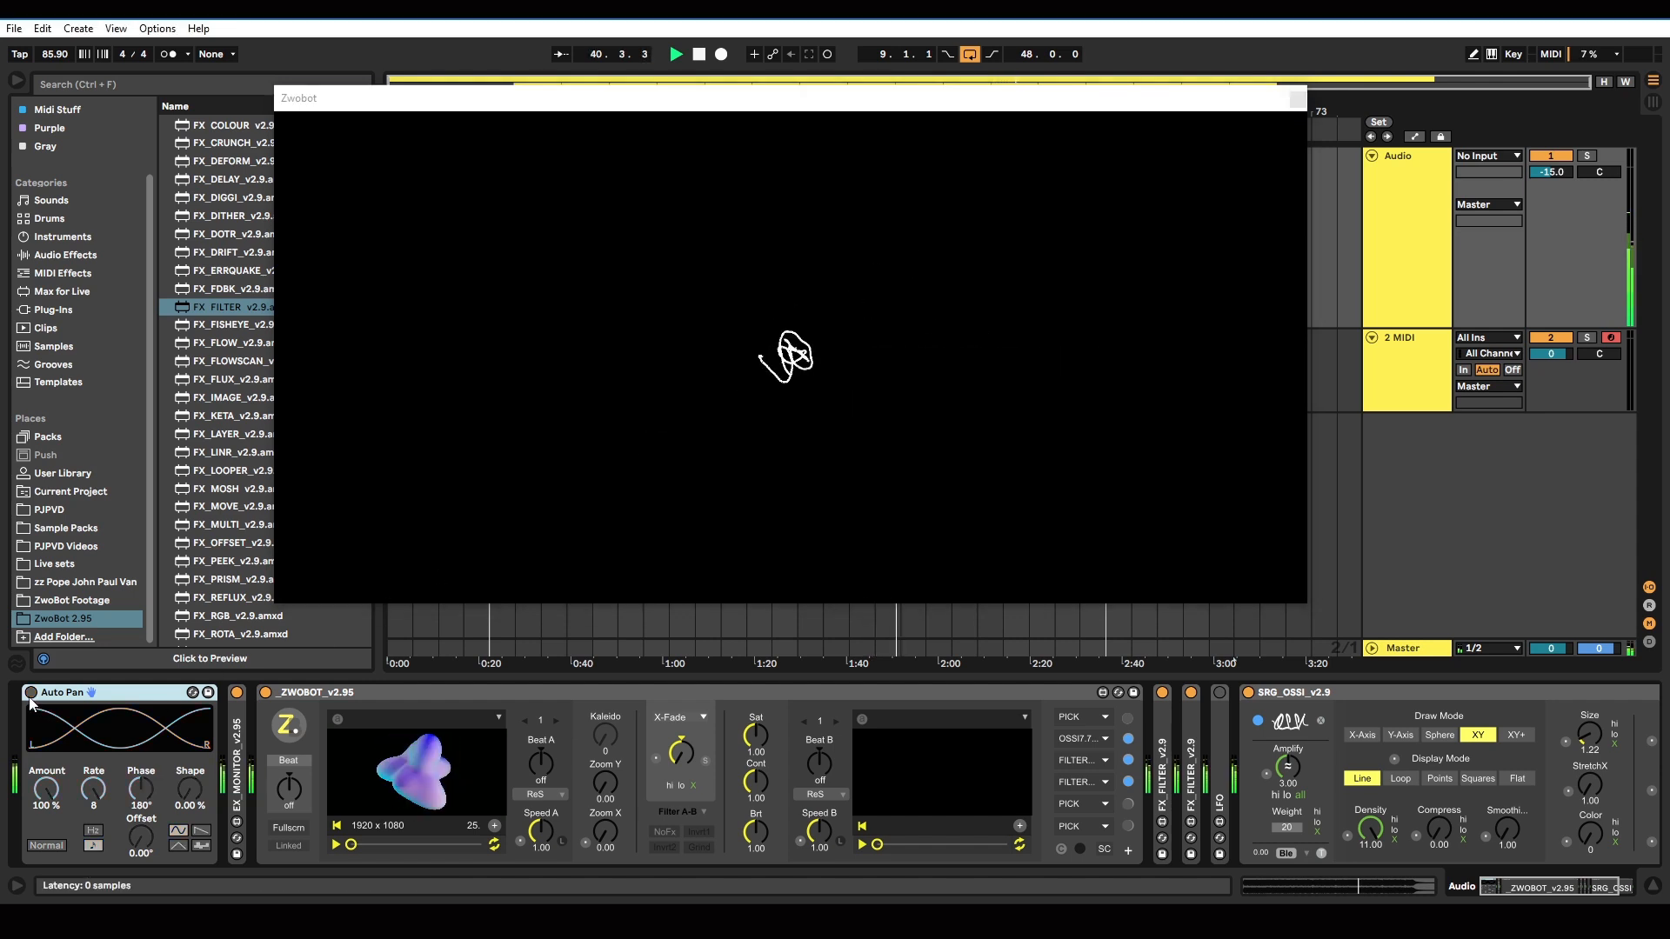
{"action": "double_click", "coordinate": [114, 699]}
{"action": "left_click_drag", "start_coordinate": [870, 131], "coordinate": [863, 249]}
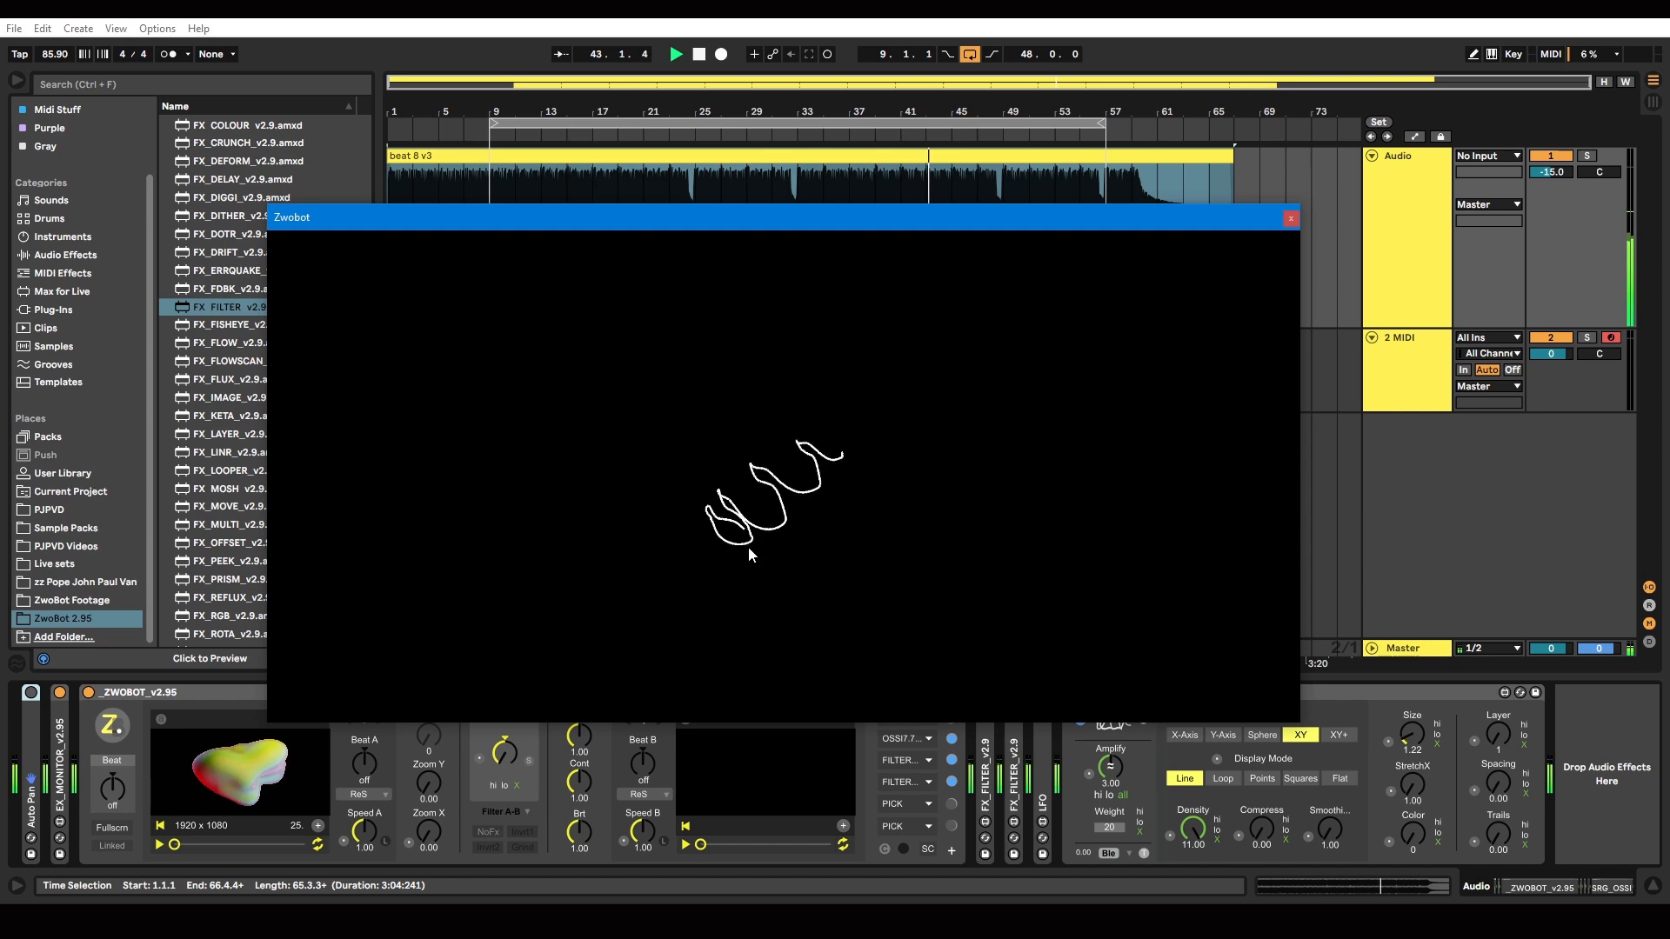
{"action": "left_click", "coordinate": [1338, 735]}
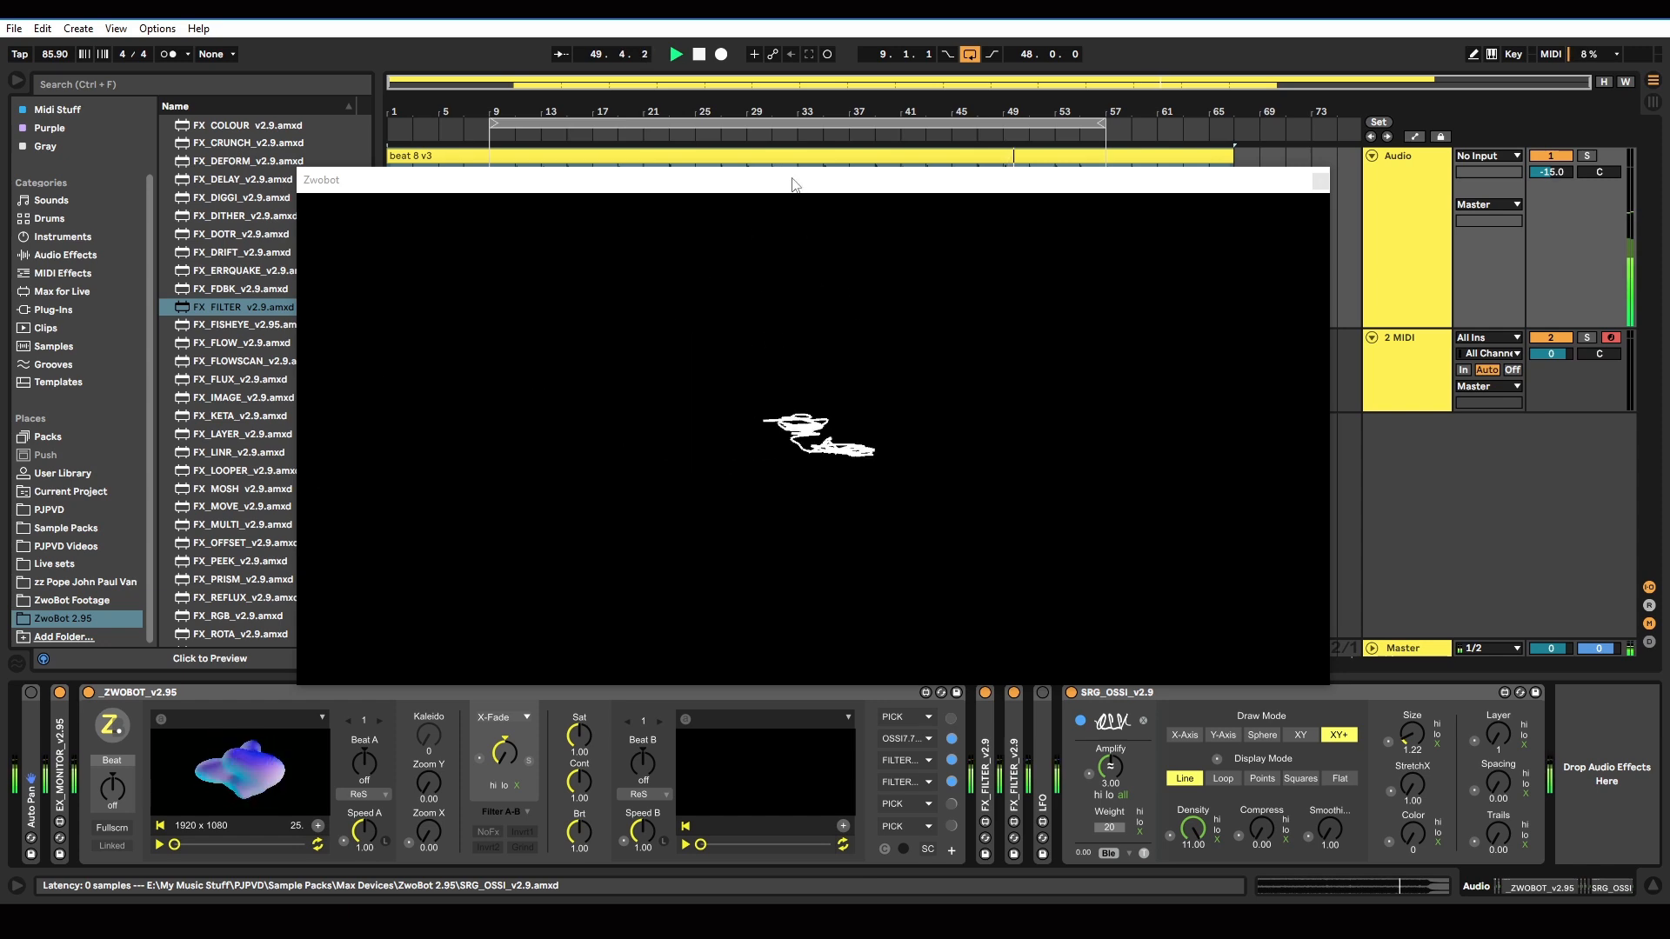
- Move the Zwobot window up slightly, and set SRG_OSSI to the X-Axis draw mode with the Loop display mode
{"action": "left_click_drag", "start_coordinate": [782, 168], "coordinate": [785, 124]}
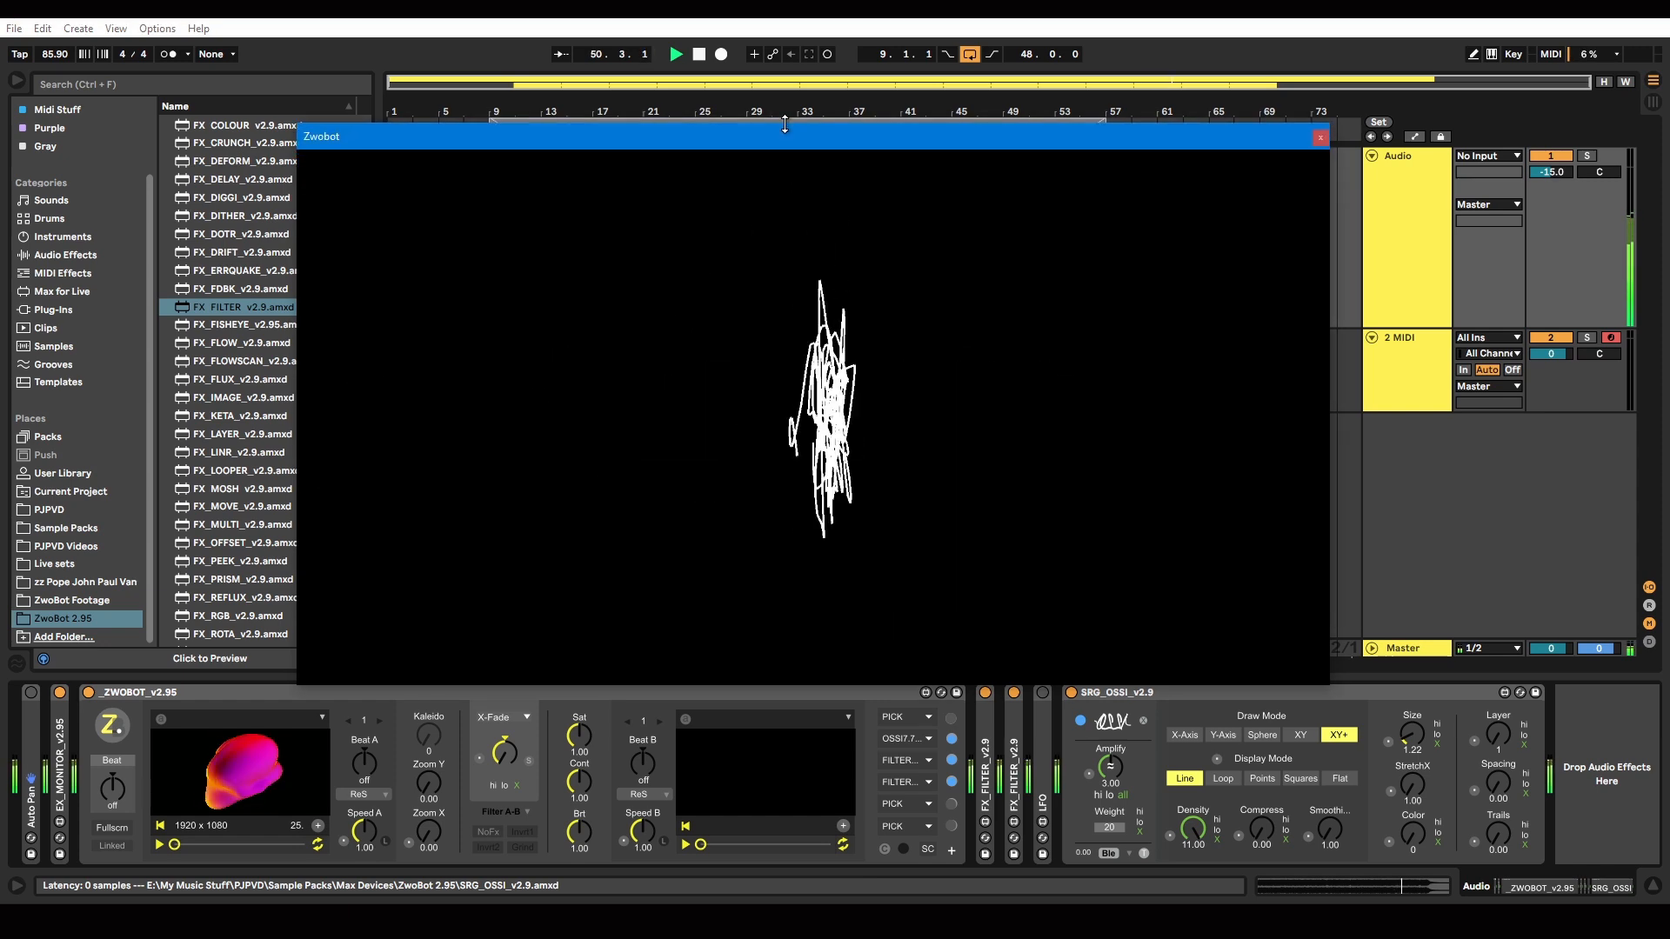
{"action": "left_click", "coordinate": [1187, 735]}
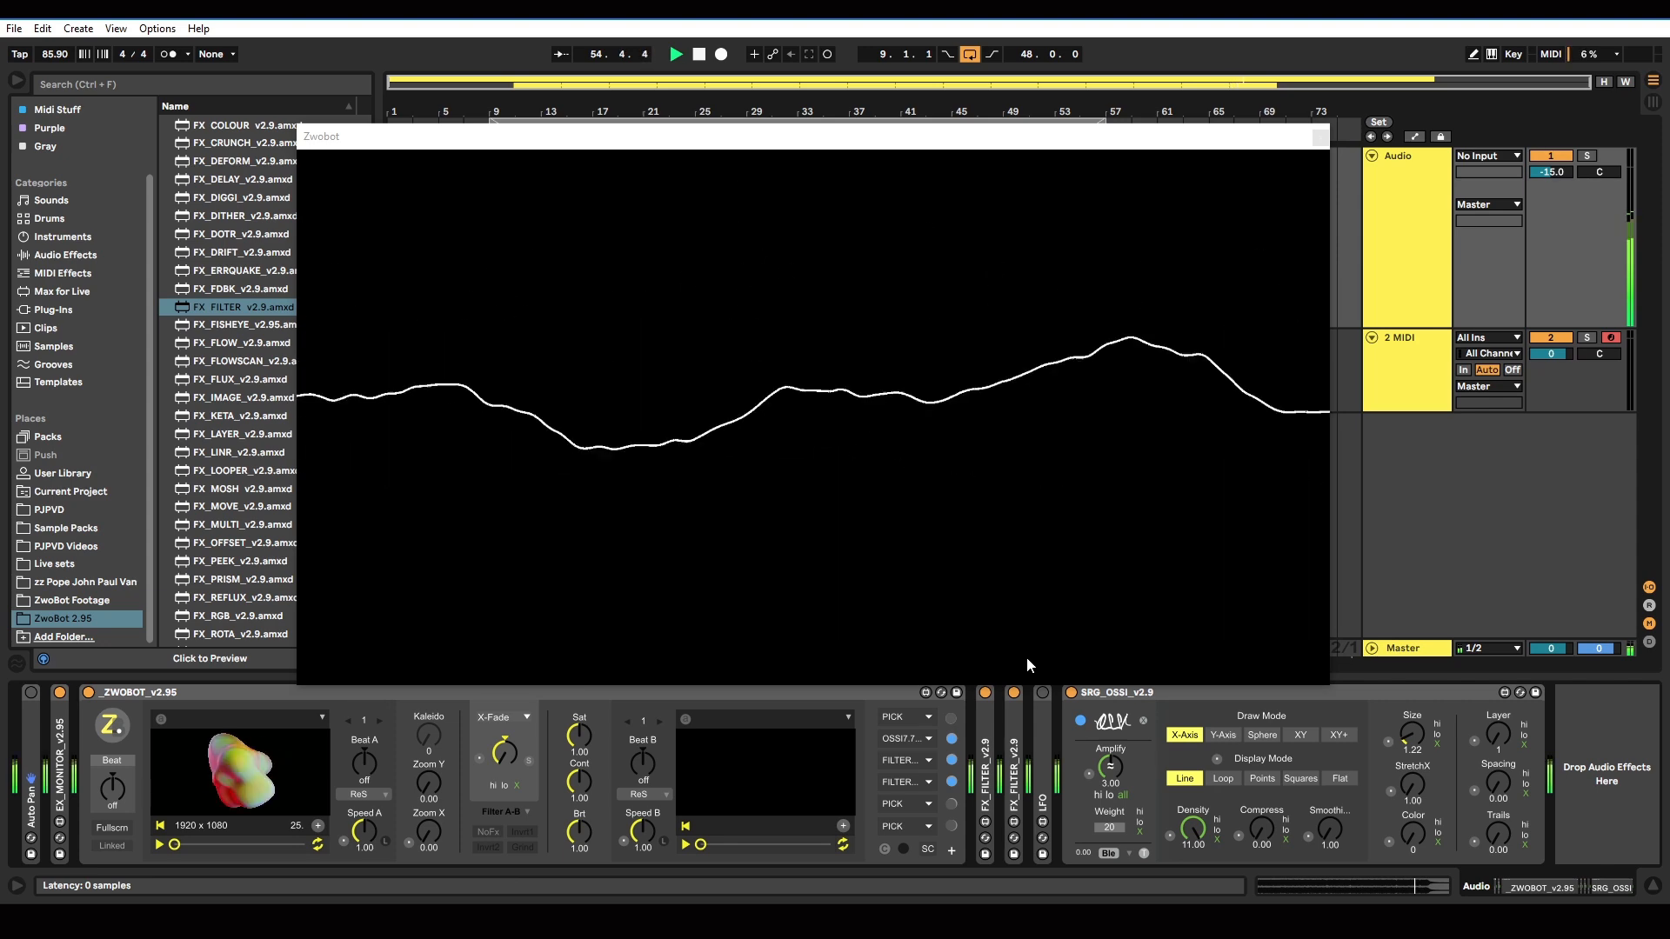
{"action": "left_click", "coordinate": [1224, 780]}
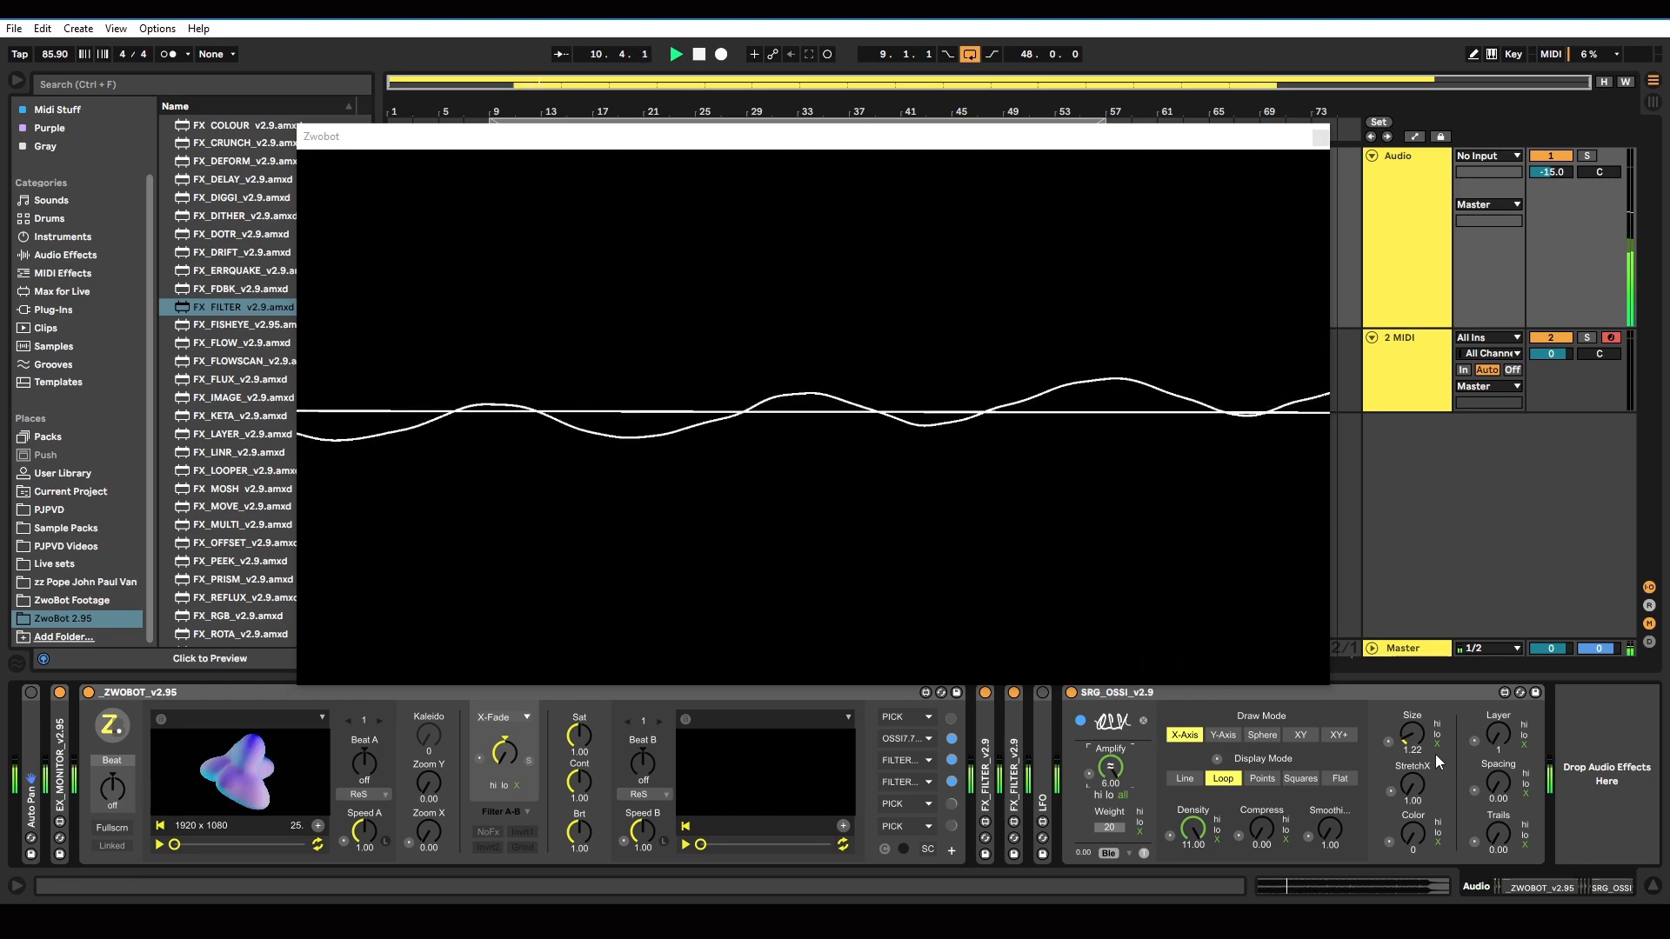
- Reduce SRG_OSSI's Size to 0.44, compare the Line and Loop display modes, and switch the display to Points
{"action": "left_click_drag", "start_coordinate": [1413, 736], "coordinate": [1413, 770]}
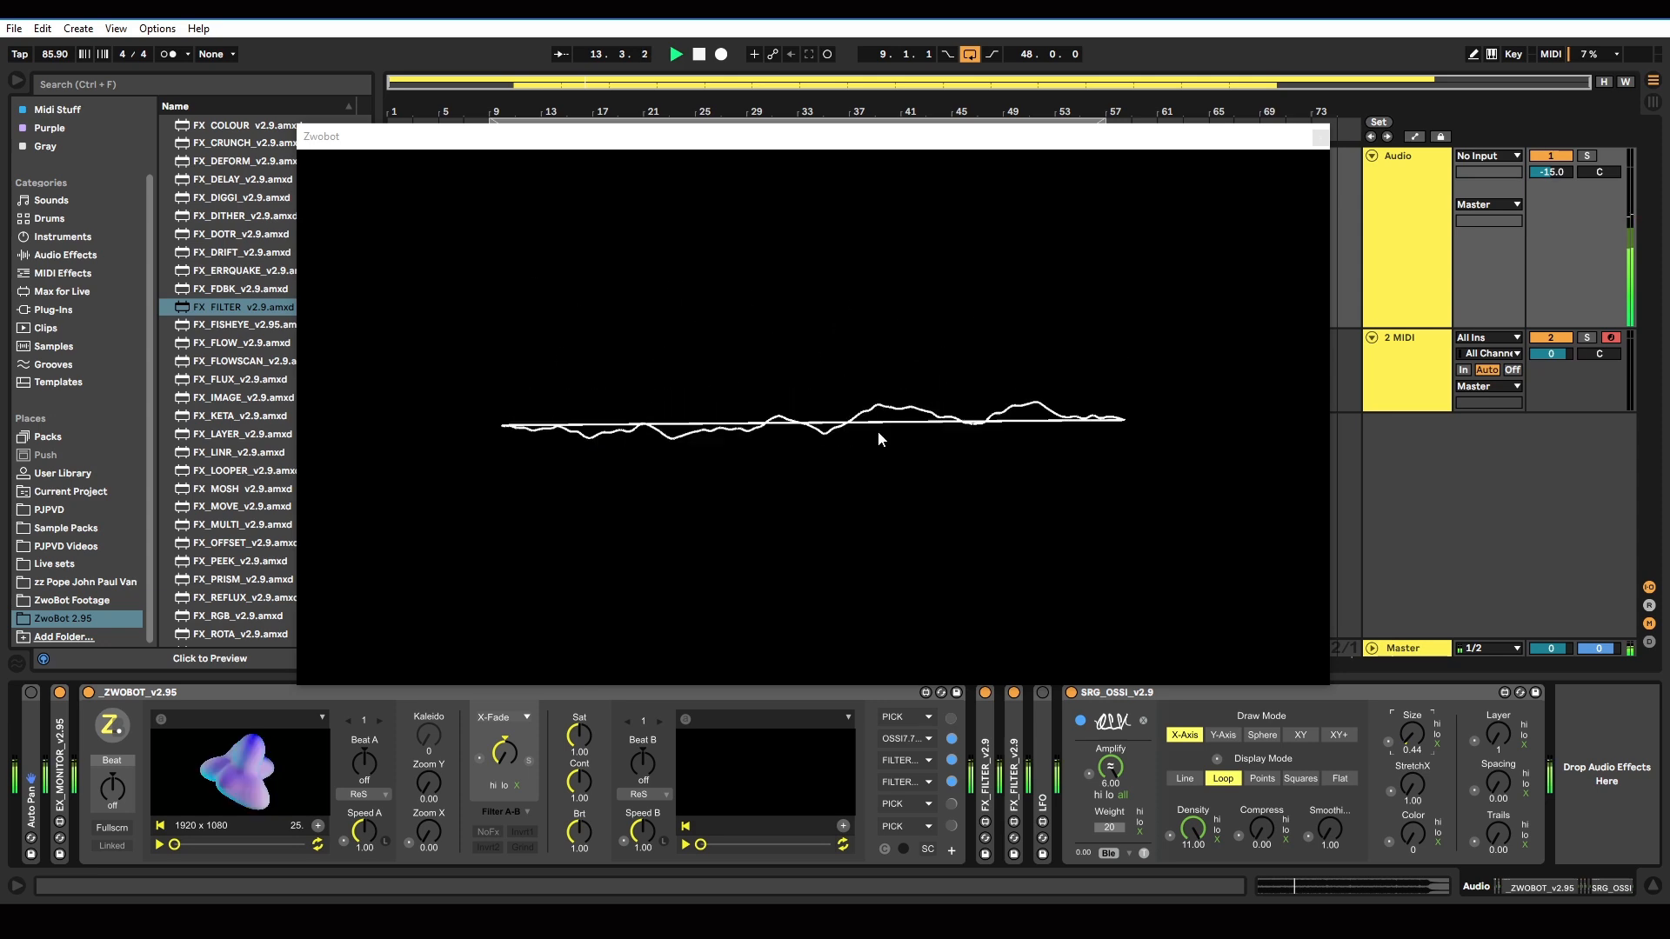
{"action": "left_click", "coordinate": [1187, 780]}
{"action": "left_click", "coordinate": [1223, 779]}
{"action": "left_click", "coordinate": [1269, 781]}
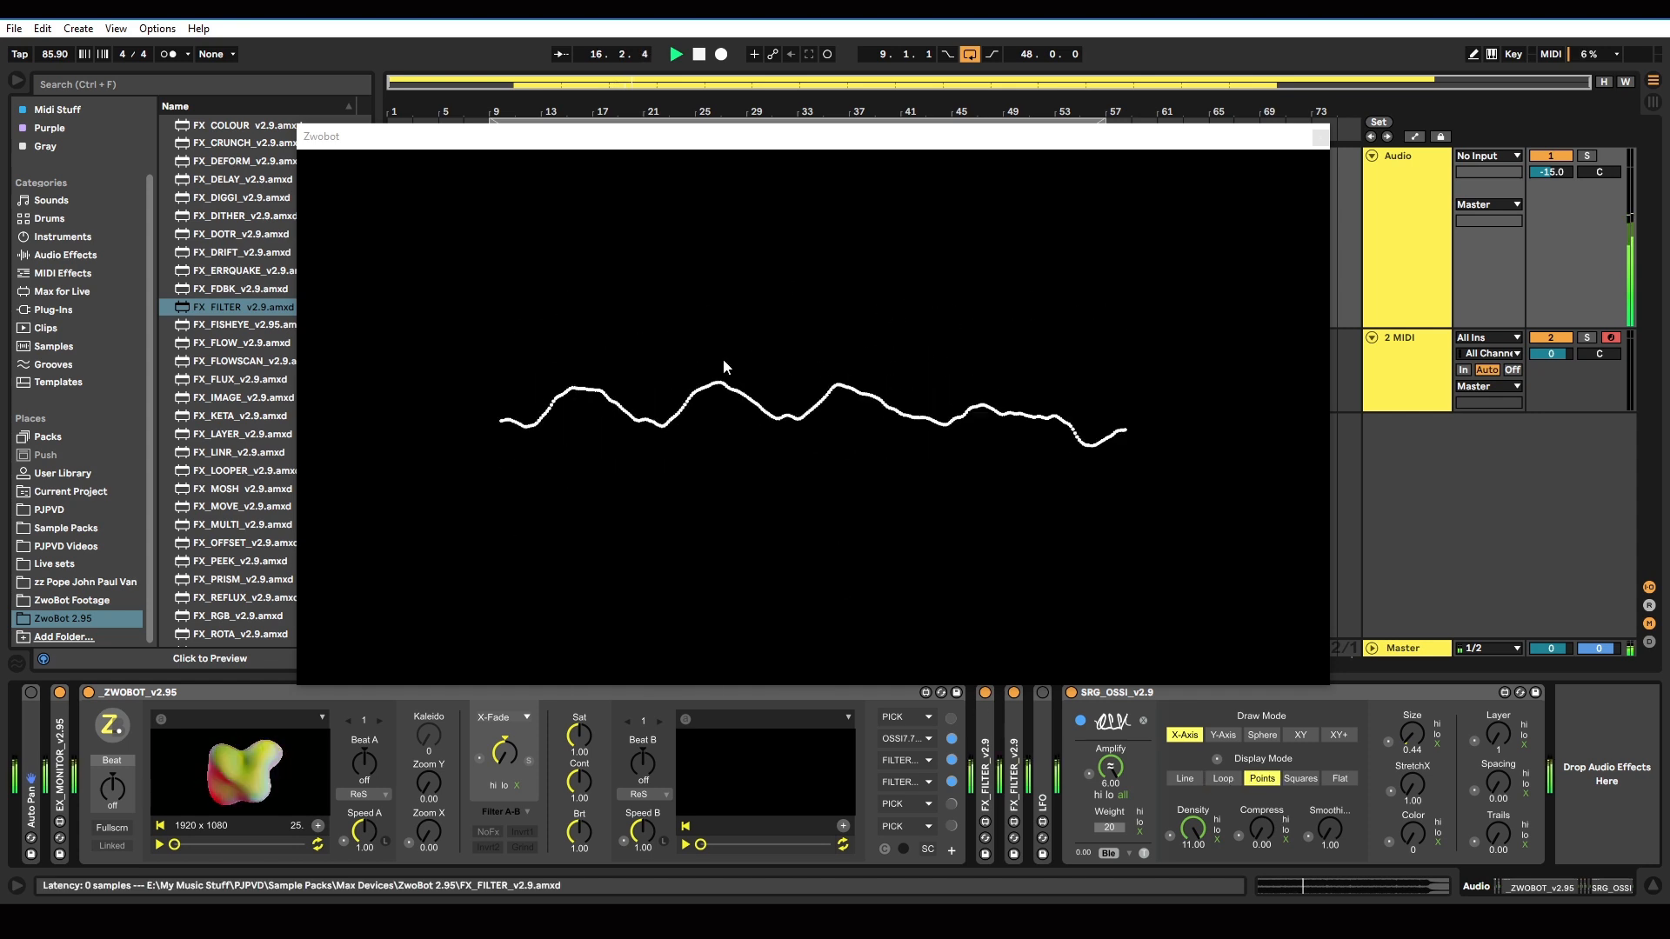
- Enlarge the points to Size 2.52, vary their Weight and restore it to 20, and switch the display mode to Line
{"action": "left_click_drag", "start_coordinate": [1110, 827], "coordinate": [1110, 851]}
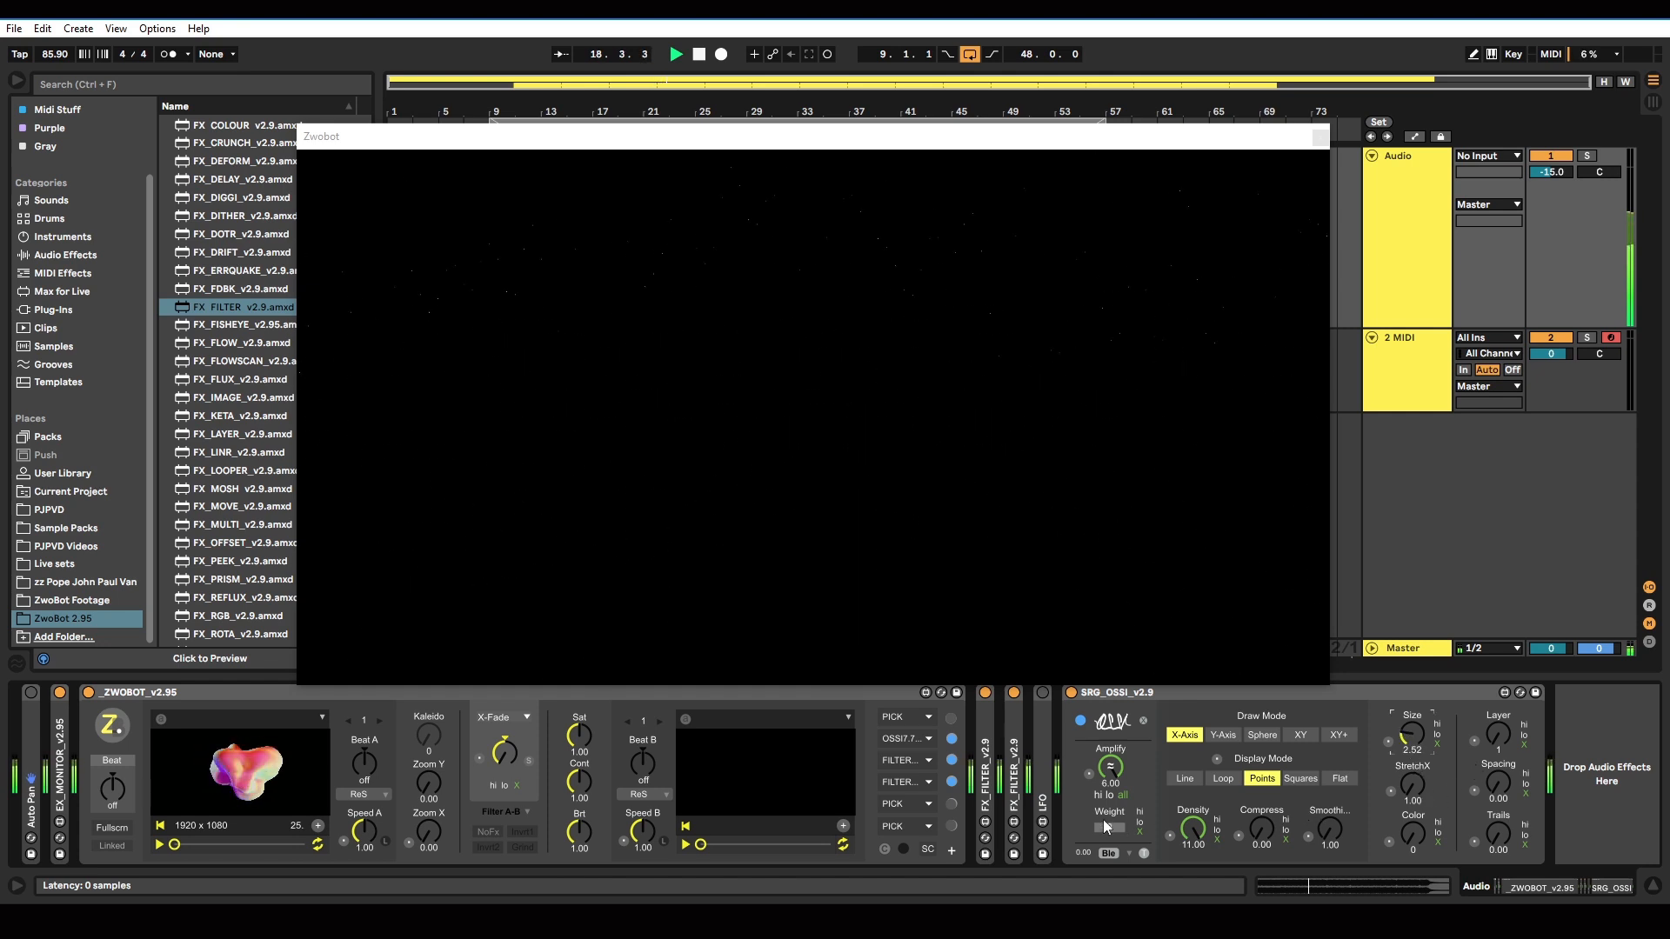
{"action": "left_click_drag", "start_coordinate": [1105, 827], "coordinate": [1104, 805]}
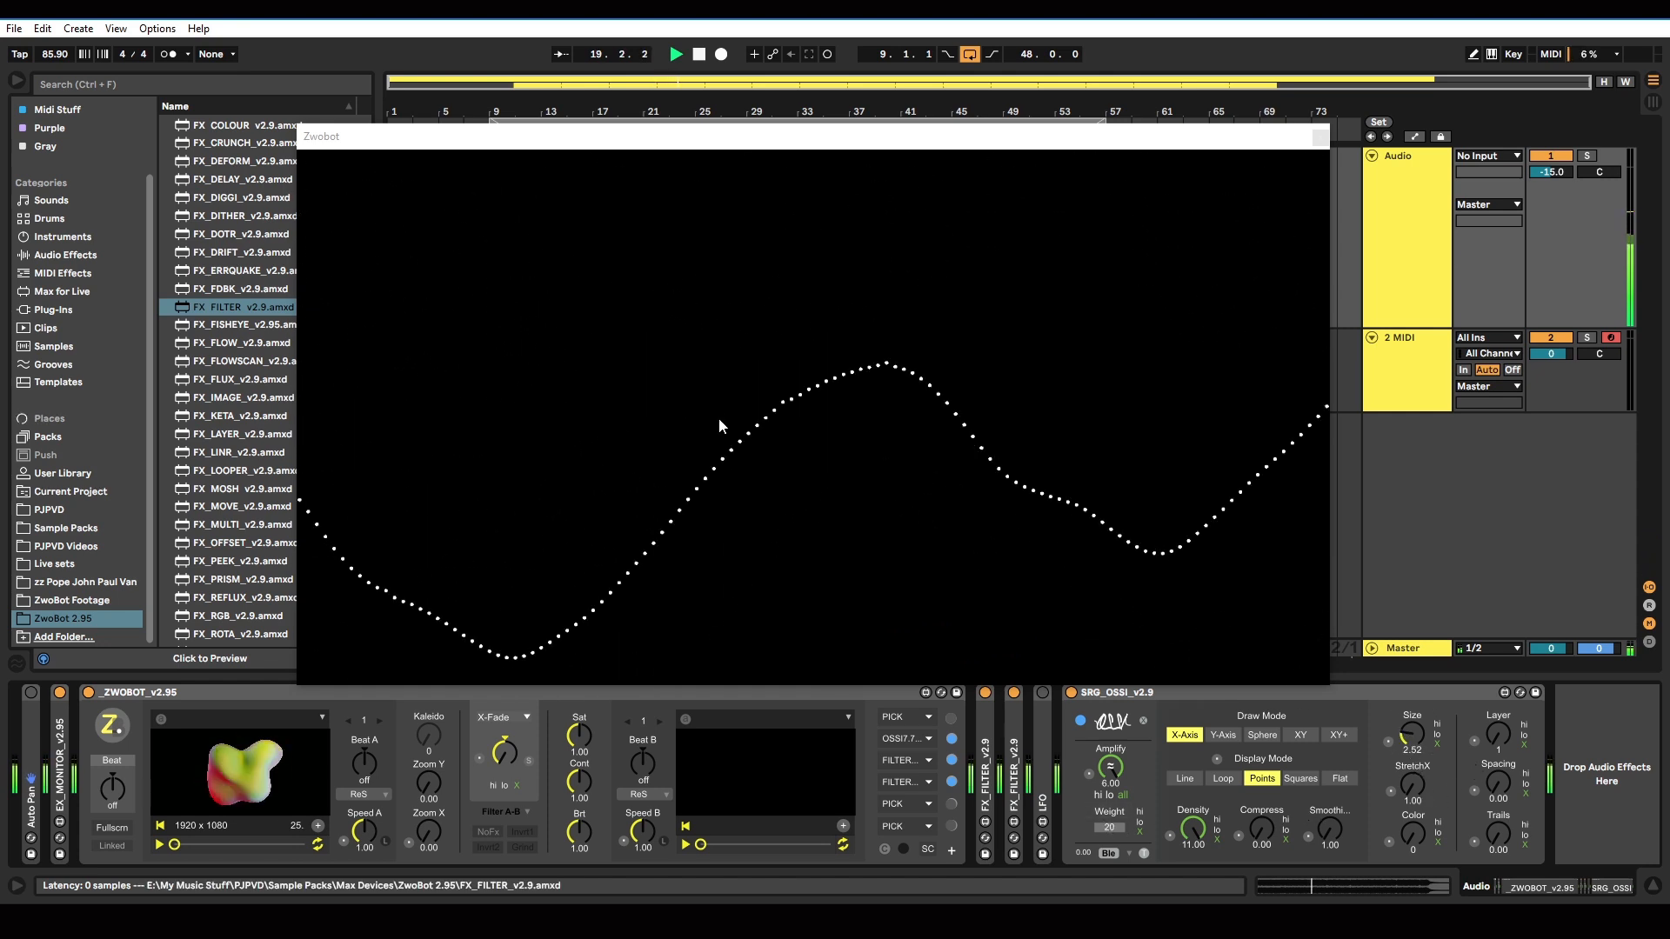
{"action": "left_click", "coordinate": [1186, 777]}
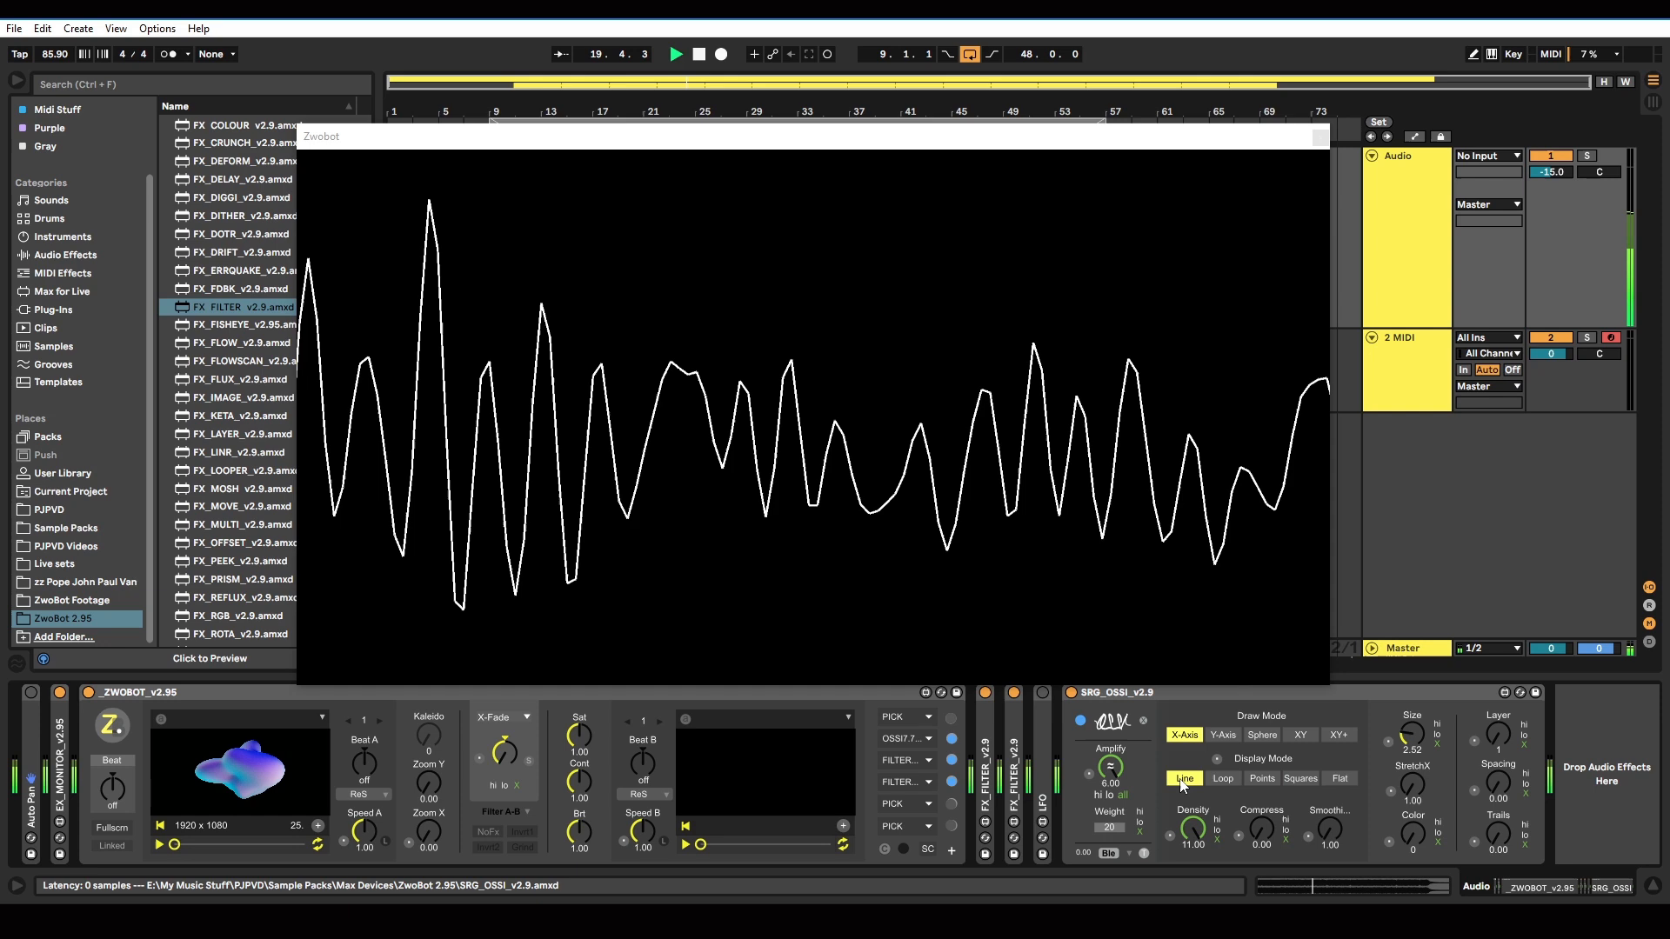
- Try the Squares and Flat display modes, using Size 1.22, Layer 17 and Spacing 1.47 in Flat, and return to Line
{"action": "left_click", "coordinate": [1269, 779]}
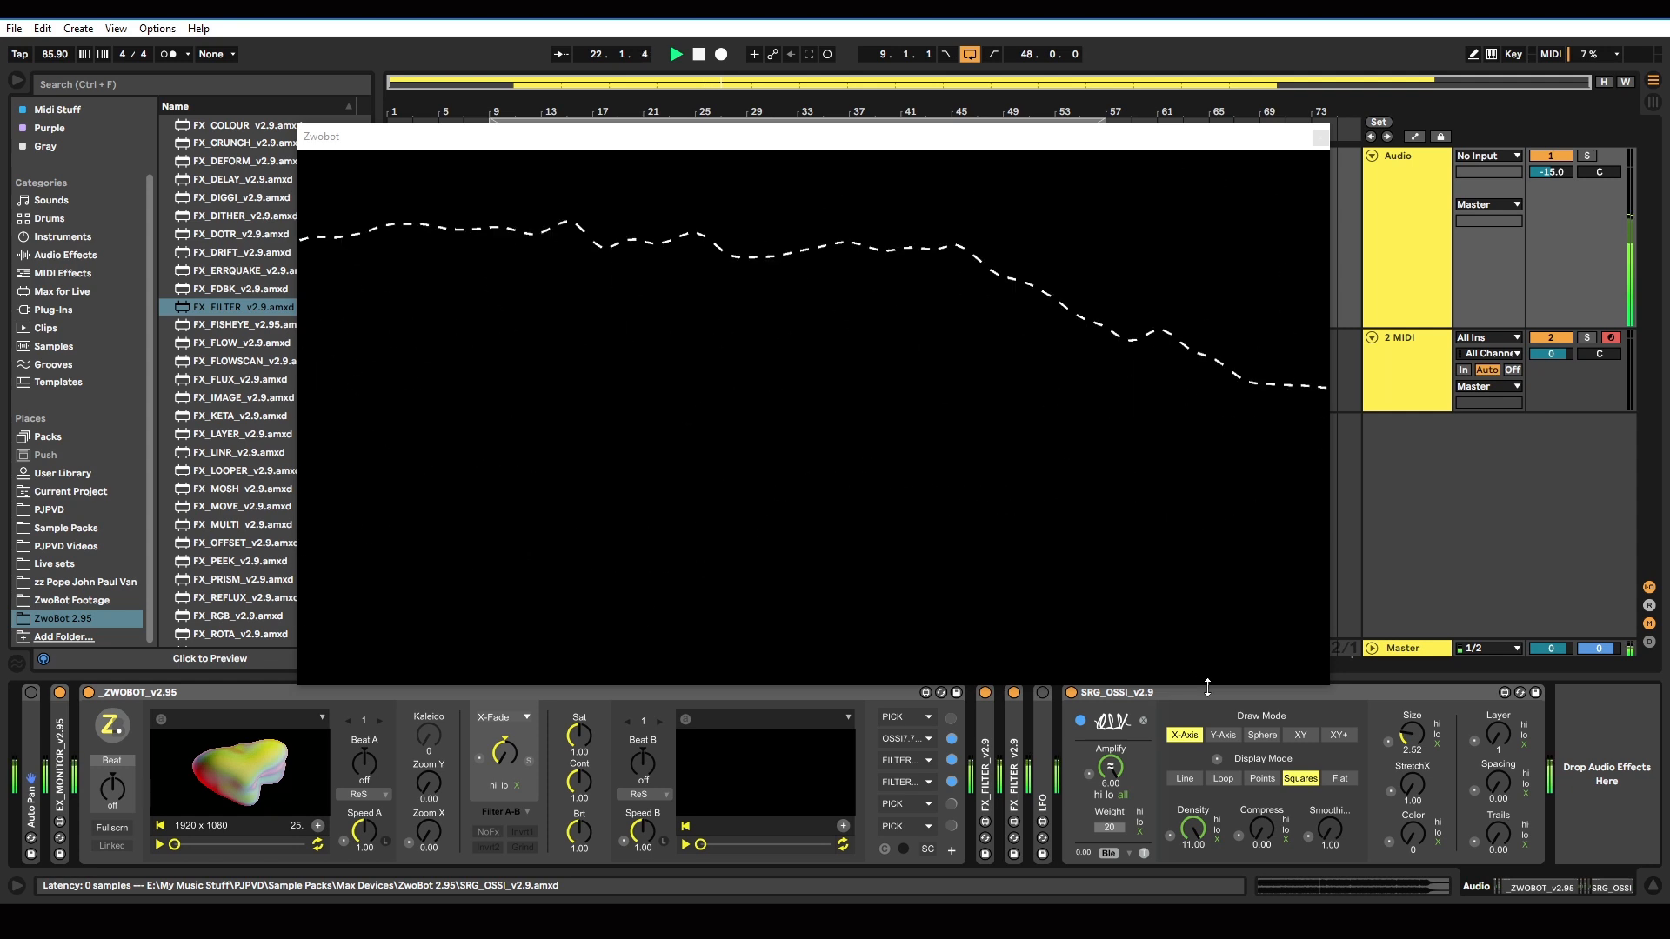
{"action": "left_click", "coordinate": [1340, 782]}
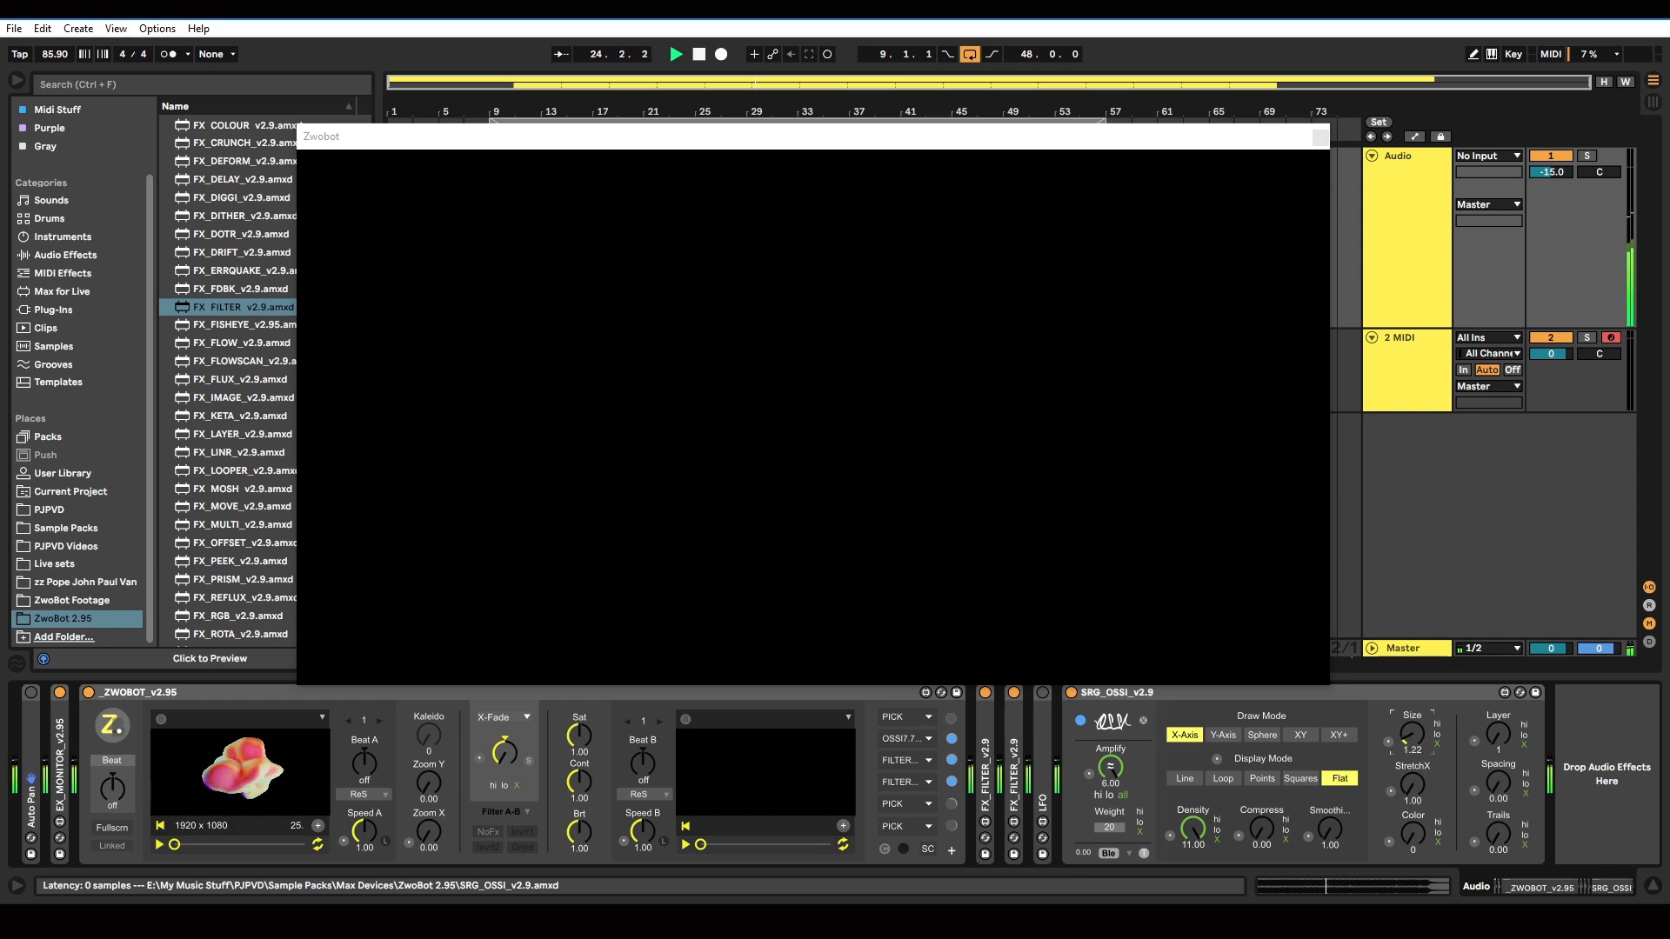
{"action": "mouse_move", "coordinate": [1496, 802]}
{"action": "left_mouse_down"}
{"action": "mouse_move", "coordinate": [1496, 760]}
{"action": "mouse_move", "coordinate": [1499, 806]}
{"action": "left_mouse_up"}
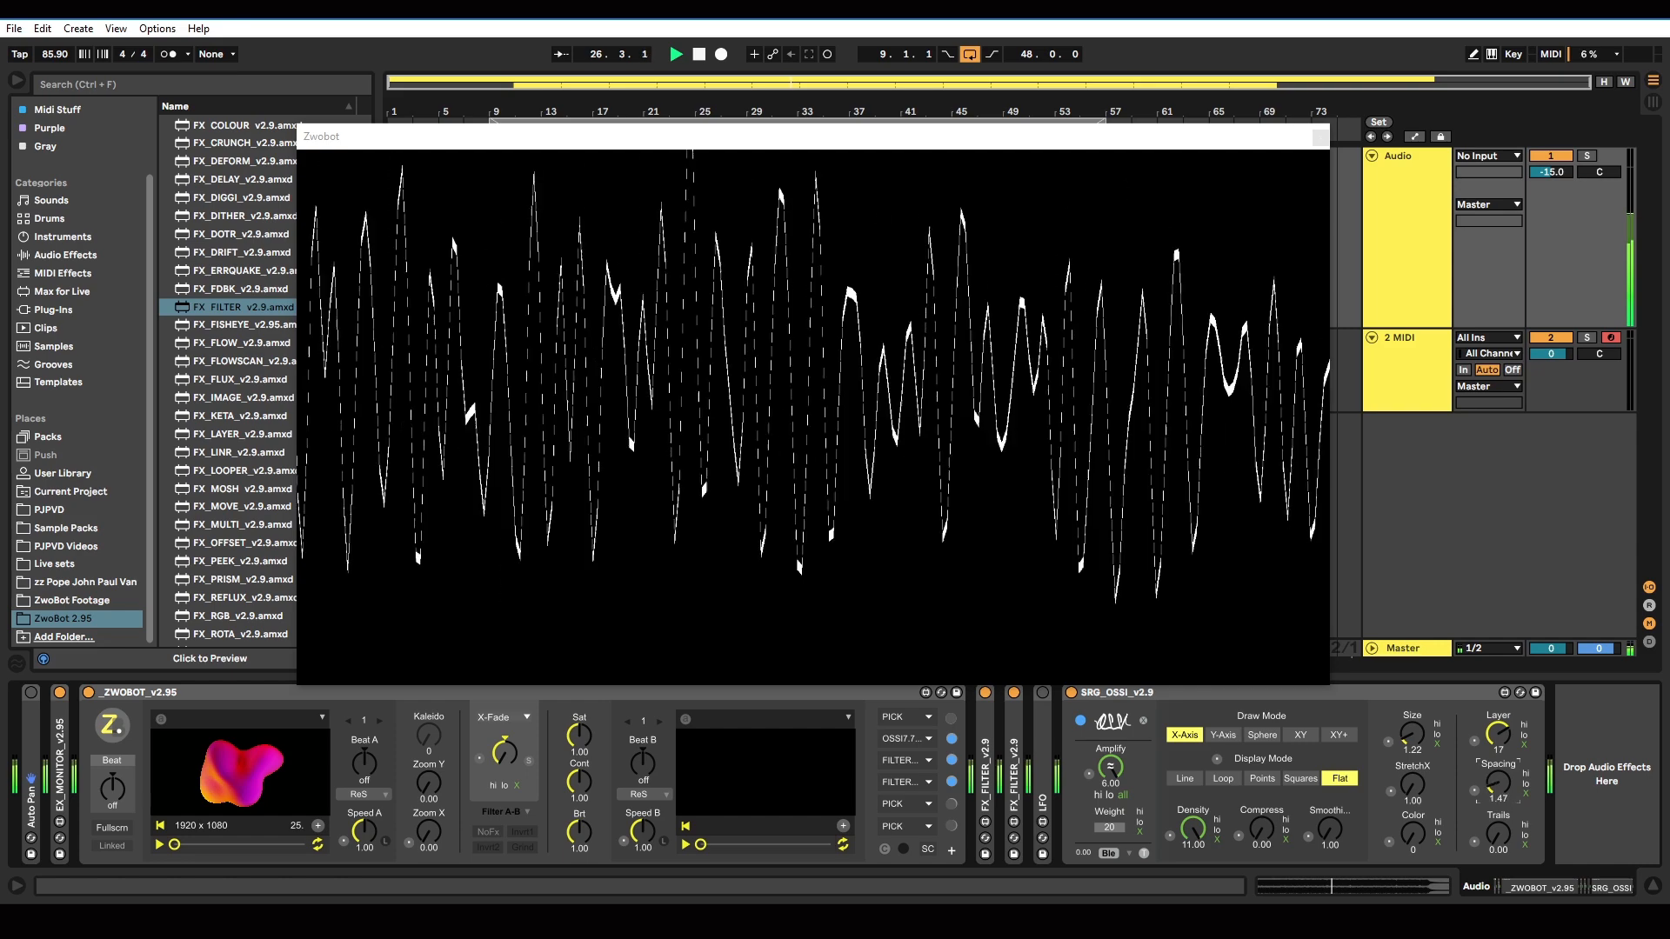
{"action": "mouse_move", "coordinate": [1500, 736]}
{"action": "left_mouse_down"}
{"action": "mouse_move", "coordinate": [1500, 785]}
{"action": "mouse_move", "coordinate": [1498, 745]}
{"action": "left_mouse_up"}
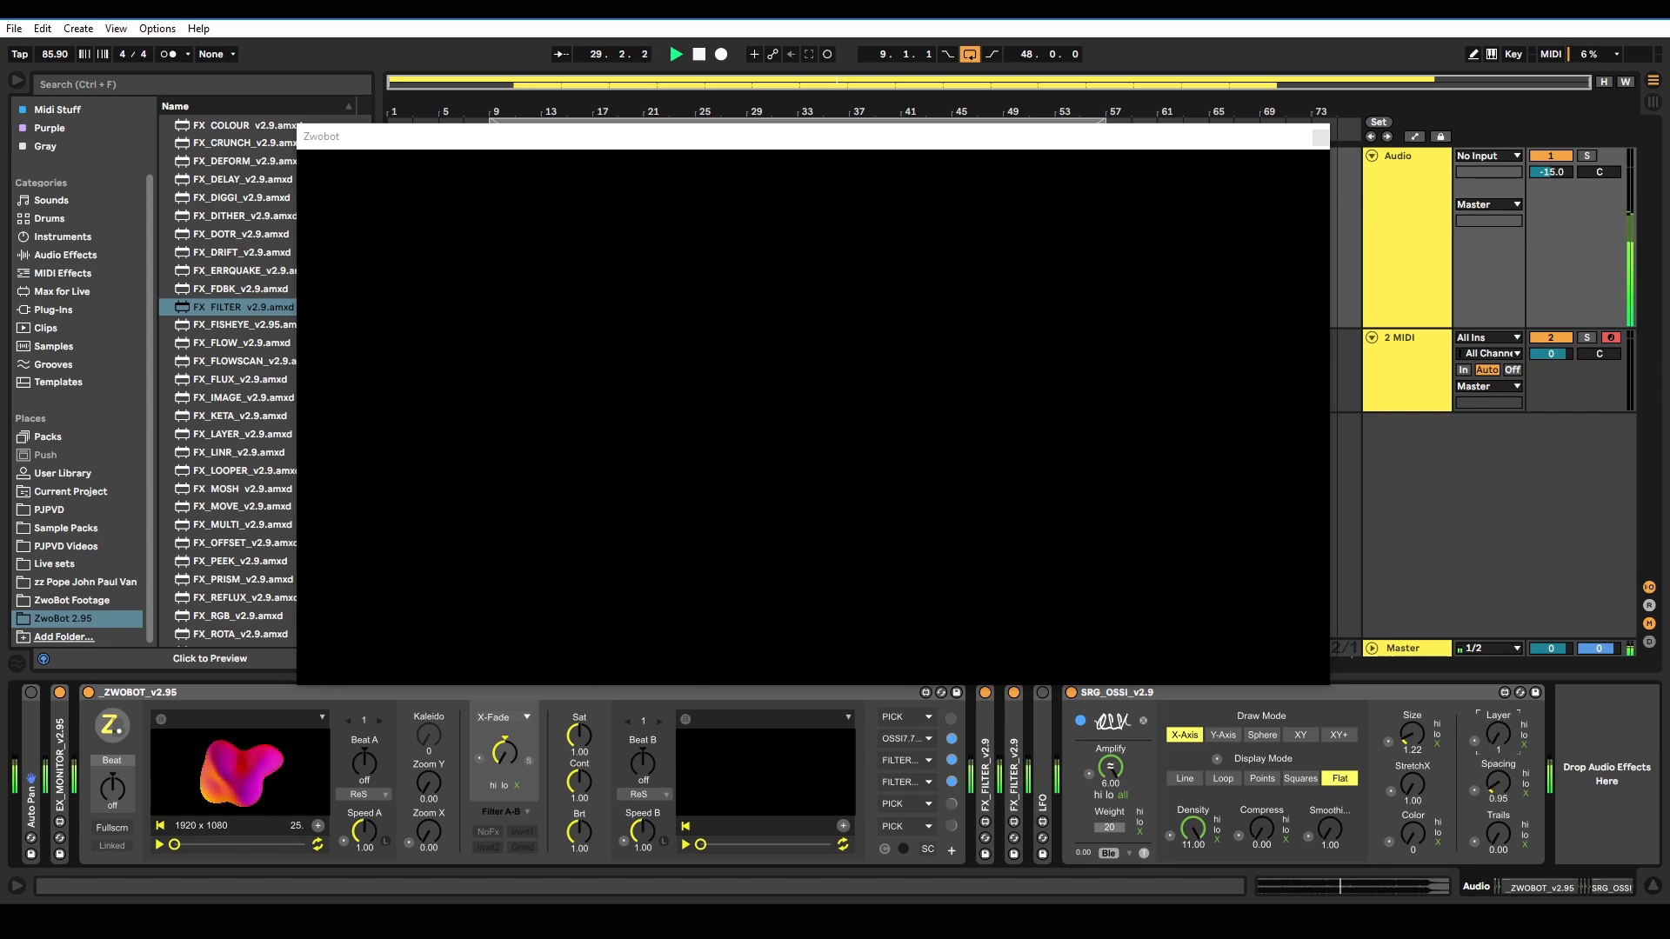
{"action": "left_click", "coordinate": [1185, 779]}
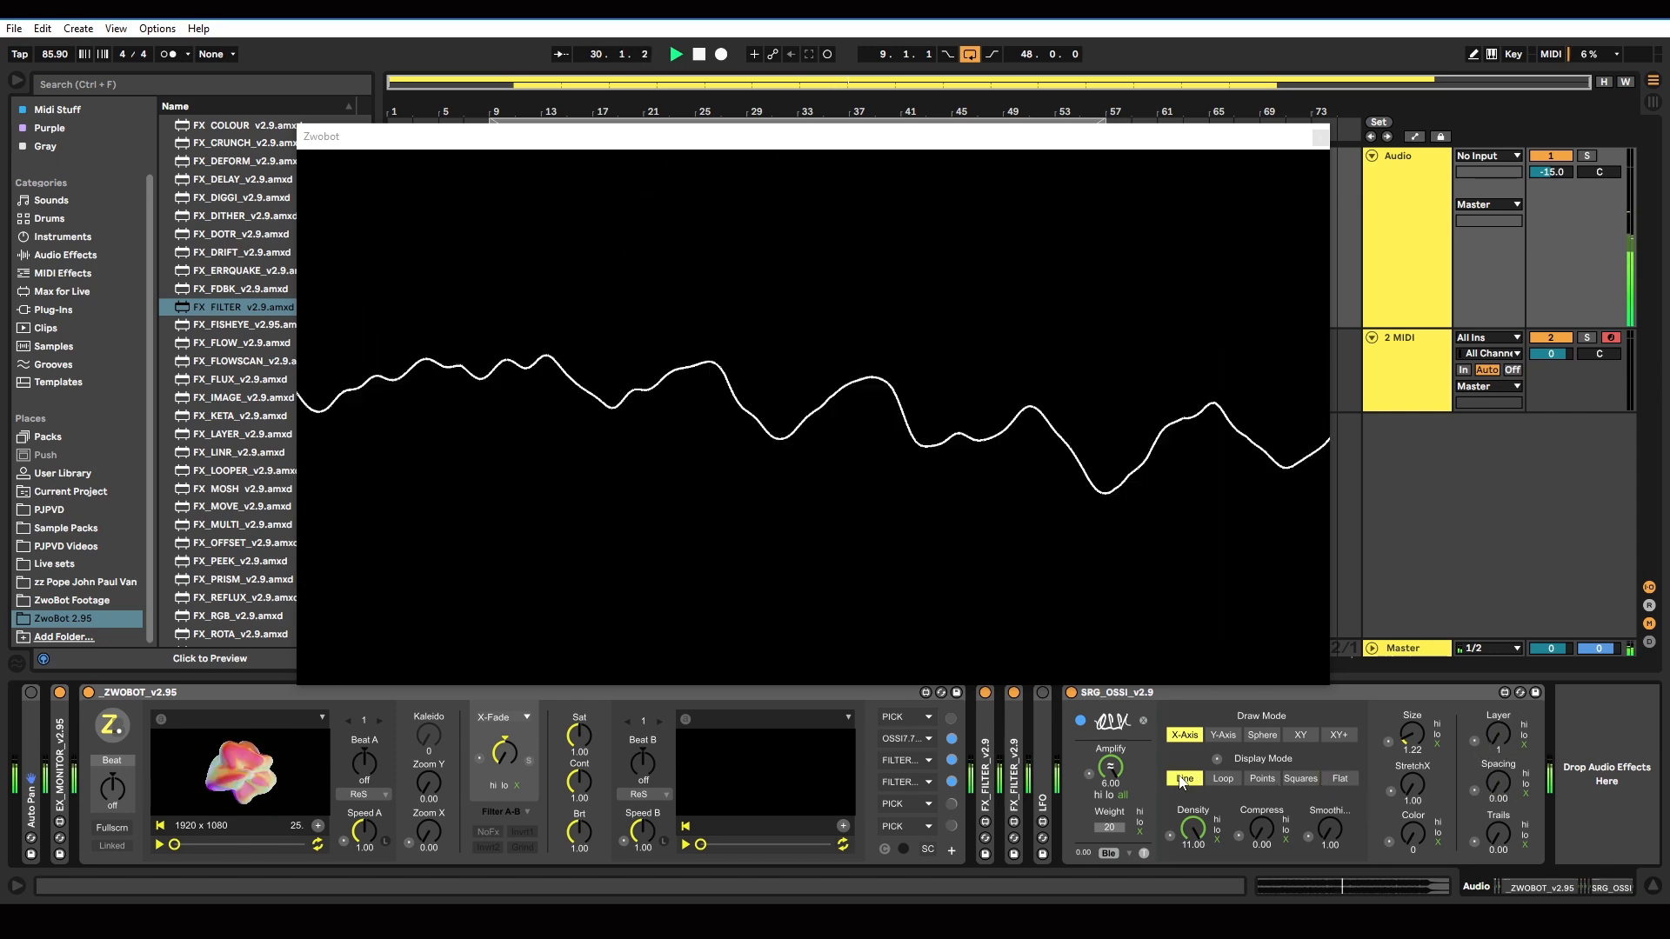
- Try SRG_OSSI's Density, Compress and Smoothing controls, taking Smoothing to 50, and restore Compress to 0.00 and Smoothing to 1.00
{"action": "left_click", "coordinate": [1190, 830]}
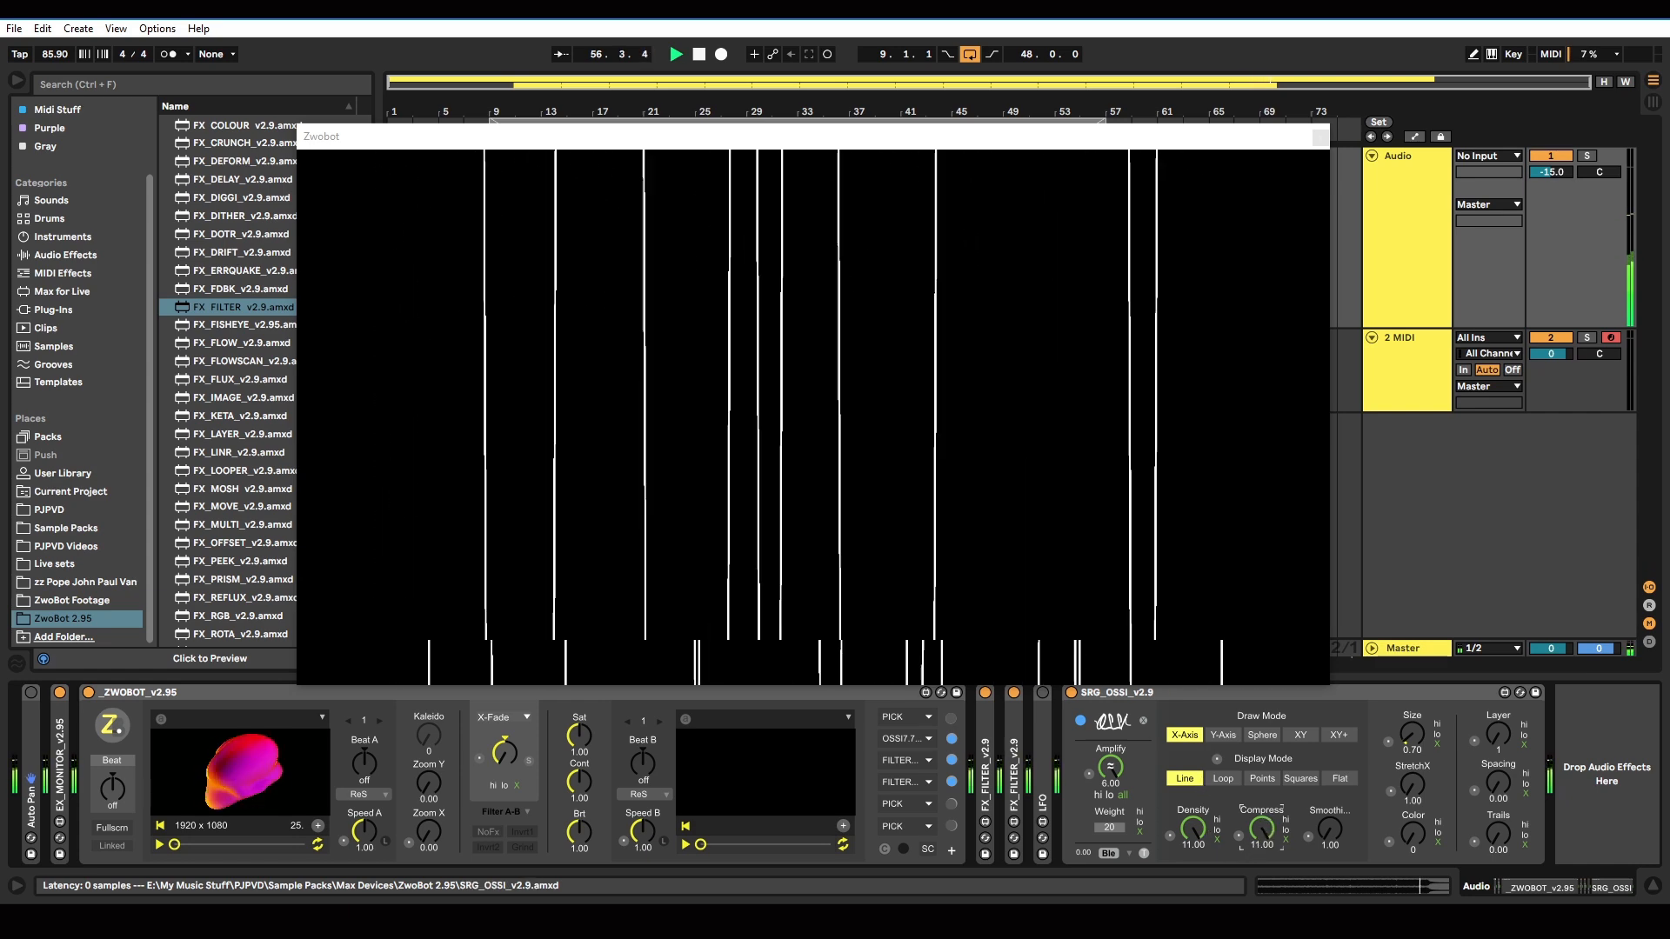
{"action": "left_click_drag", "start_coordinate": [1262, 831], "coordinate": [1262, 905]}
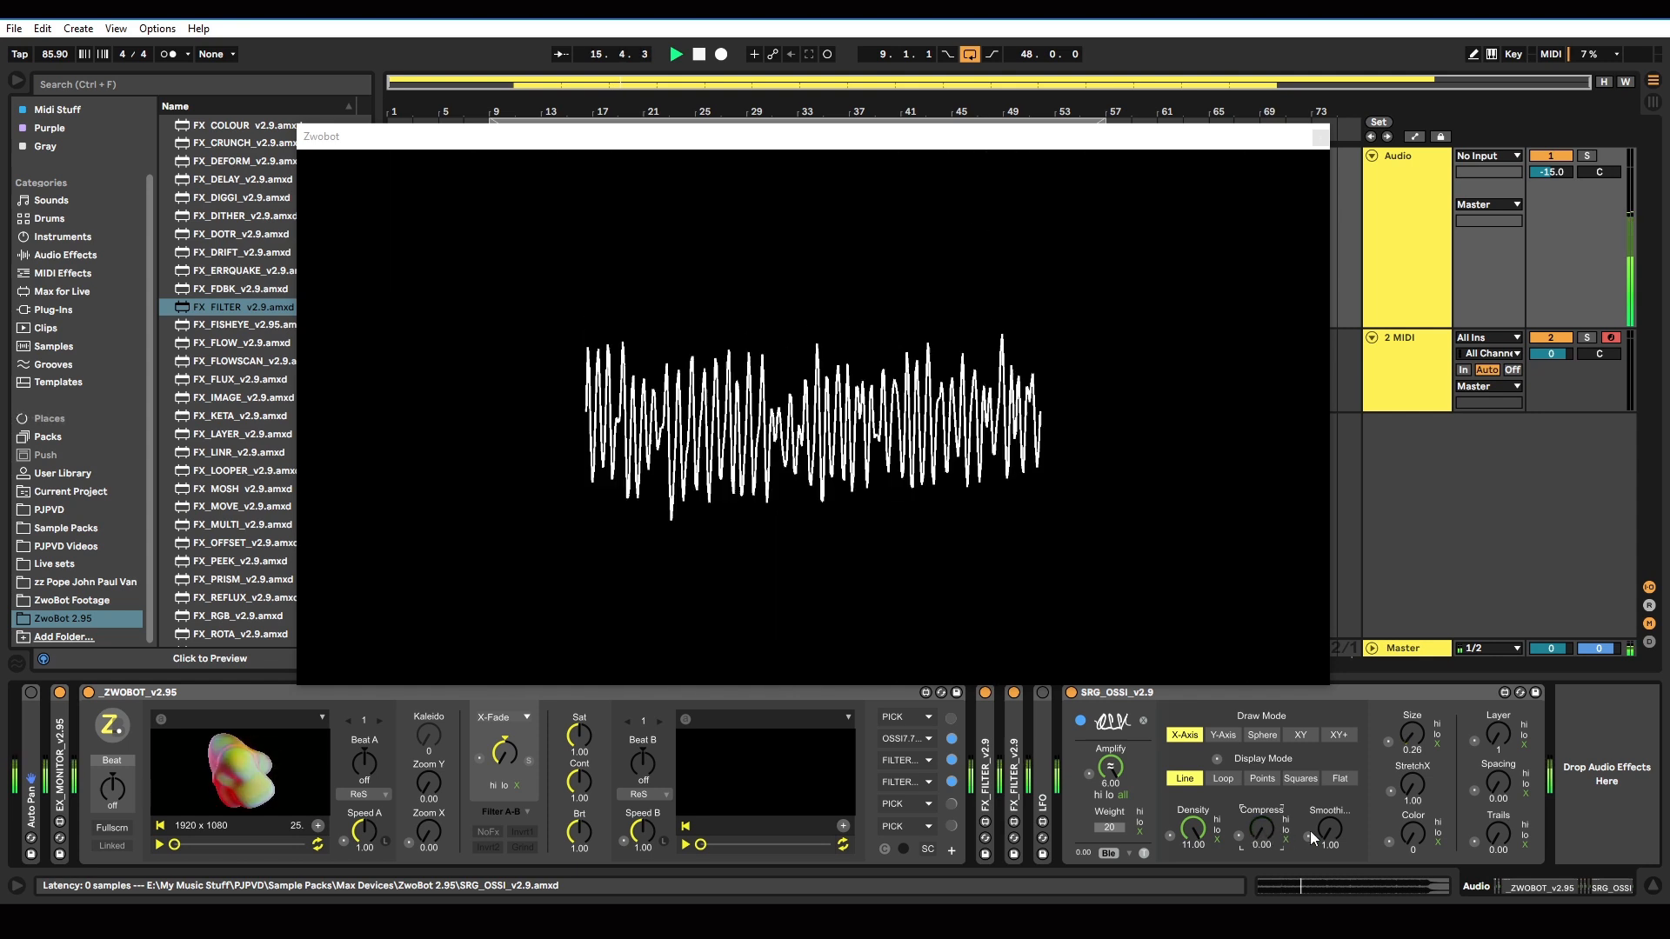
{"action": "left_click_drag", "start_coordinate": [1329, 829], "coordinate": [1329, 696]}
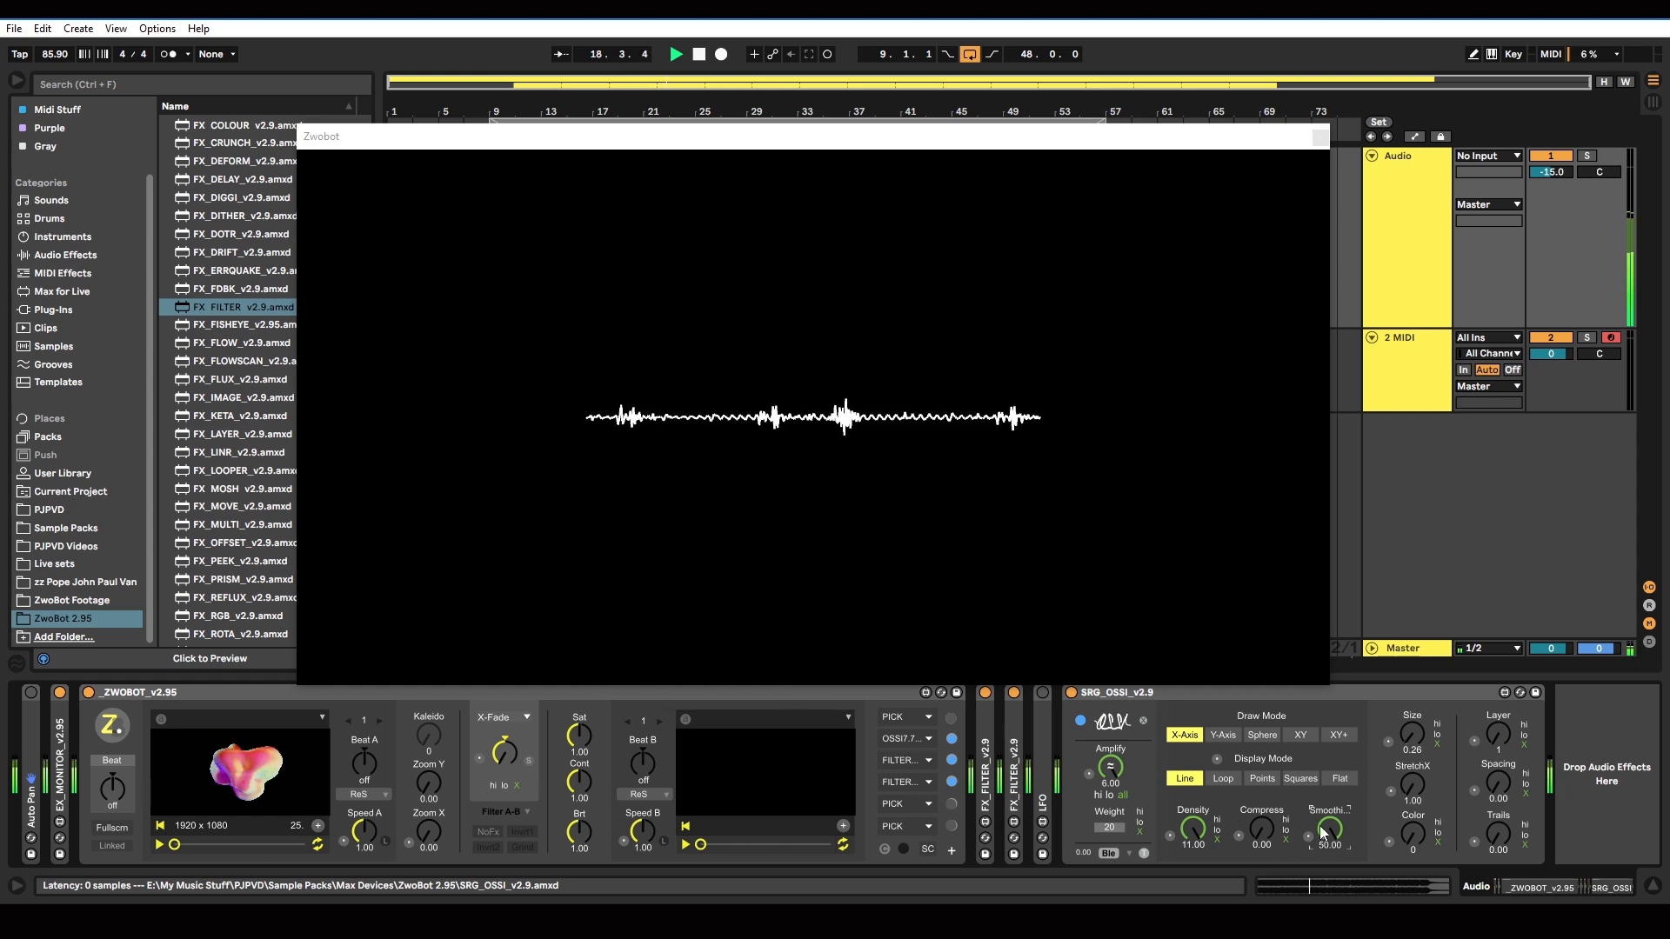
{"action": "left_click_drag", "start_coordinate": [1323, 834], "coordinate": [1322, 887]}
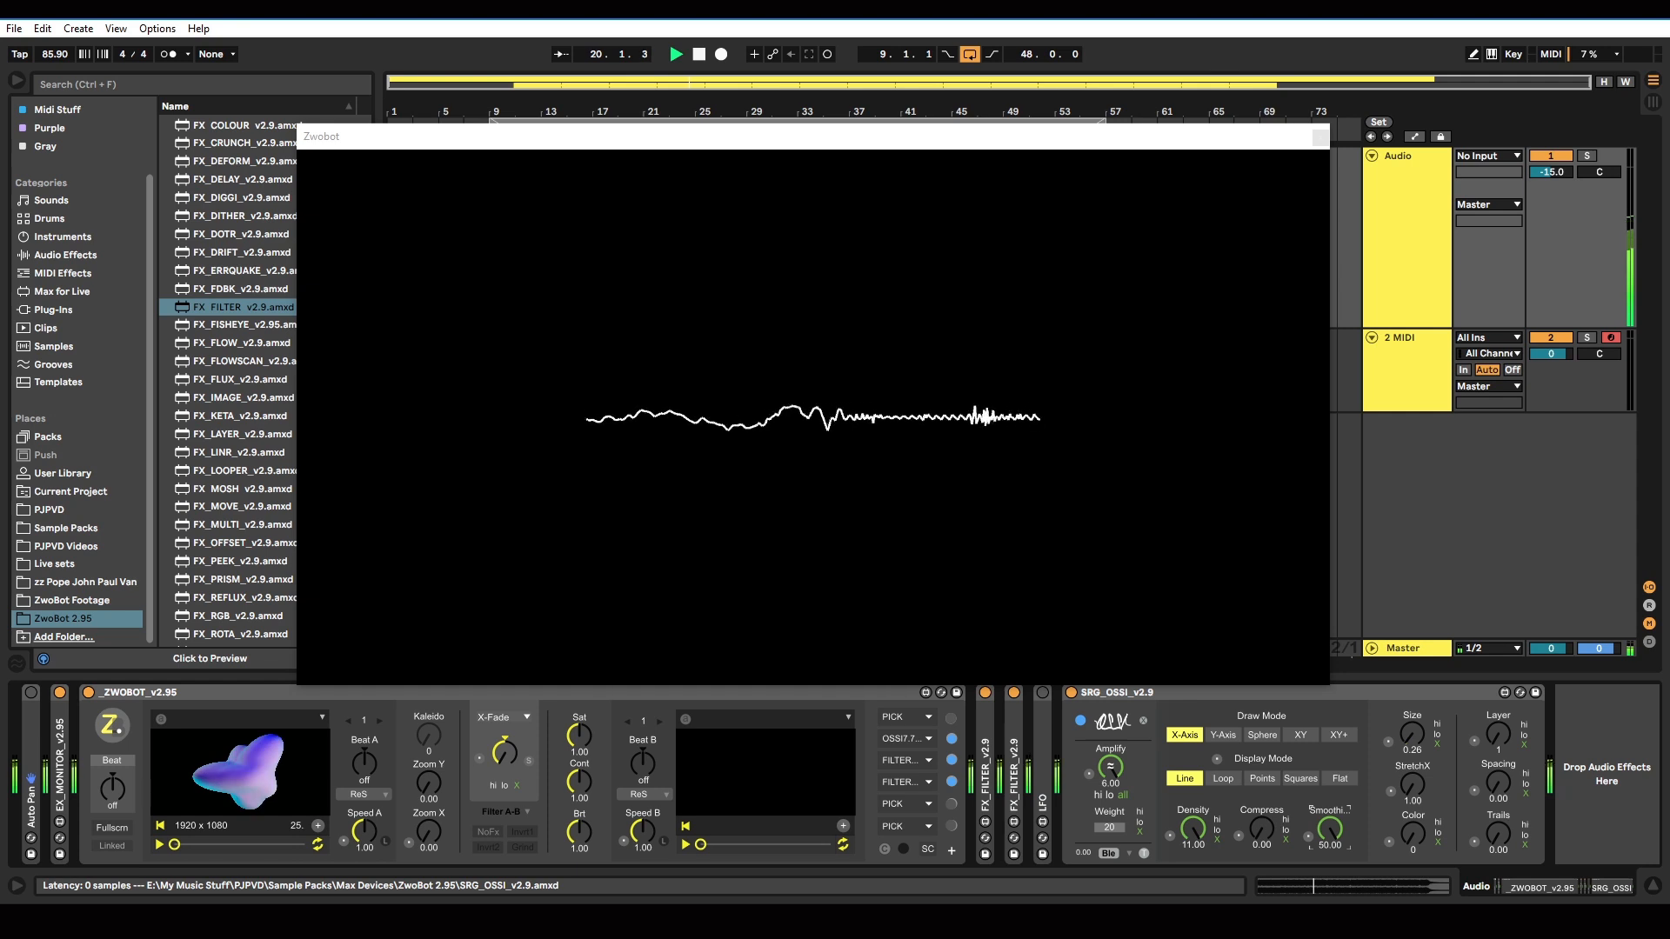
{"action": "left_click_drag", "start_coordinate": [1329, 831], "coordinate": [1330, 774]}
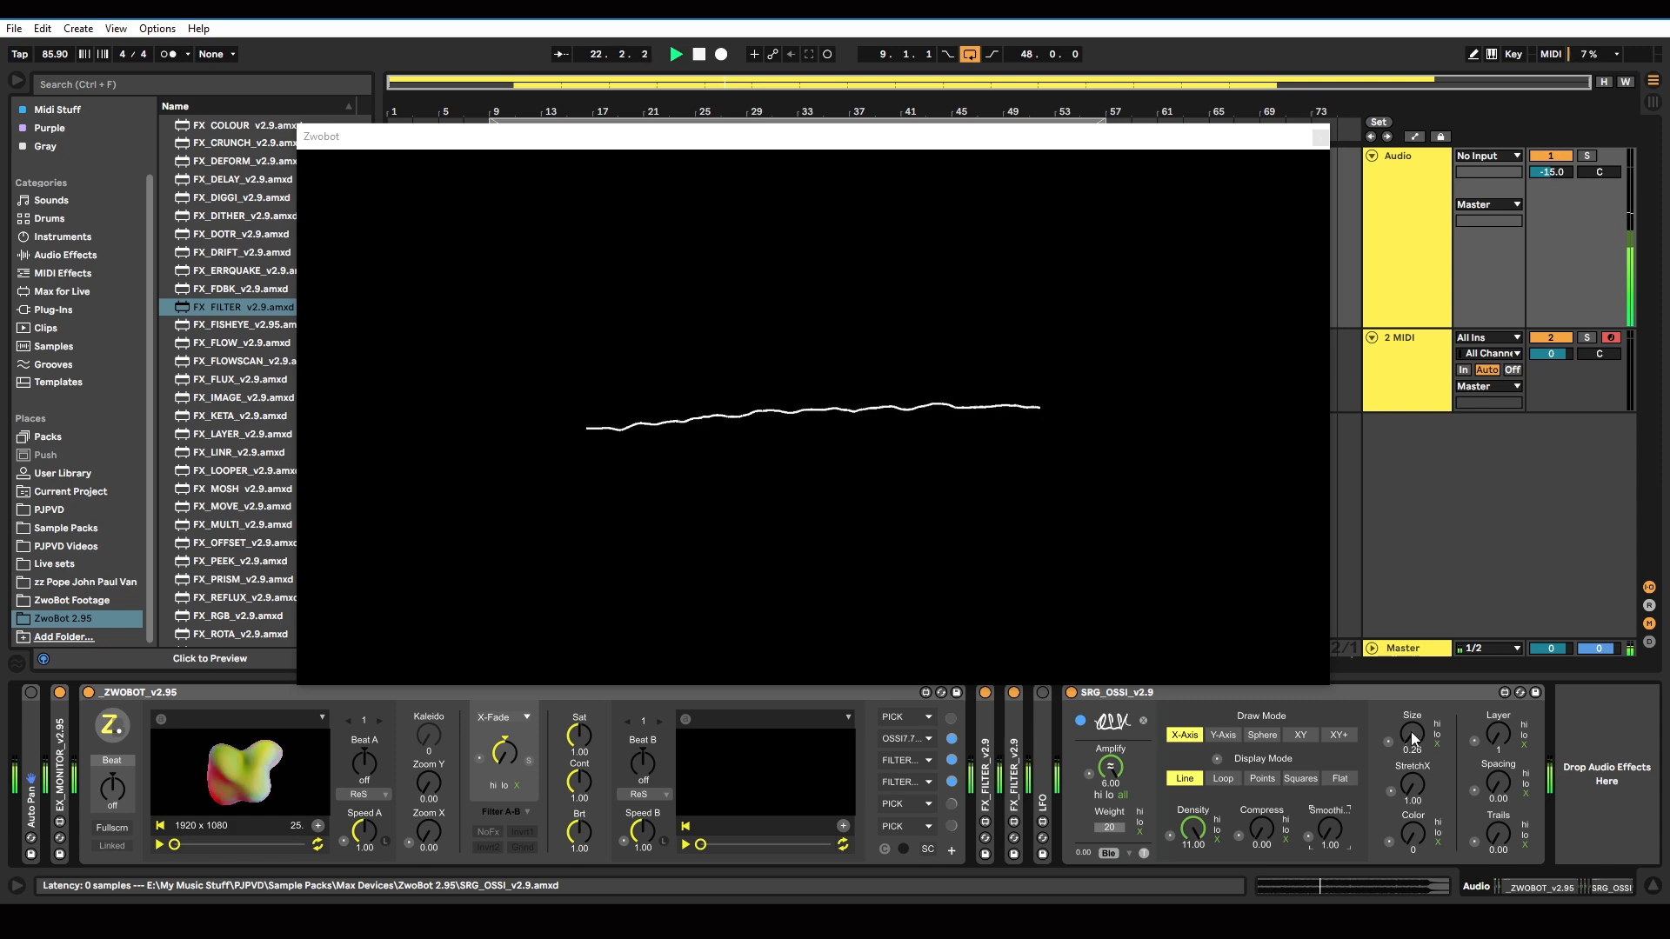
- Set Size to 0.70, try StretchX at 12.30 and the Y-Axis draw mode, and return to X-Axis with StretchX at 1.00
{"action": "mouse_move", "coordinate": [1412, 738]}
{"action": "left_mouse_down"}
{"action": "mouse_move", "coordinate": [1412, 755]}
{"action": "mouse_move", "coordinate": [1412, 682]}
{"action": "mouse_move", "coordinate": [1411, 739]}
{"action": "left_mouse_up"}
{"action": "left_click_drag", "start_coordinate": [1412, 739], "coordinate": [1412, 736]}
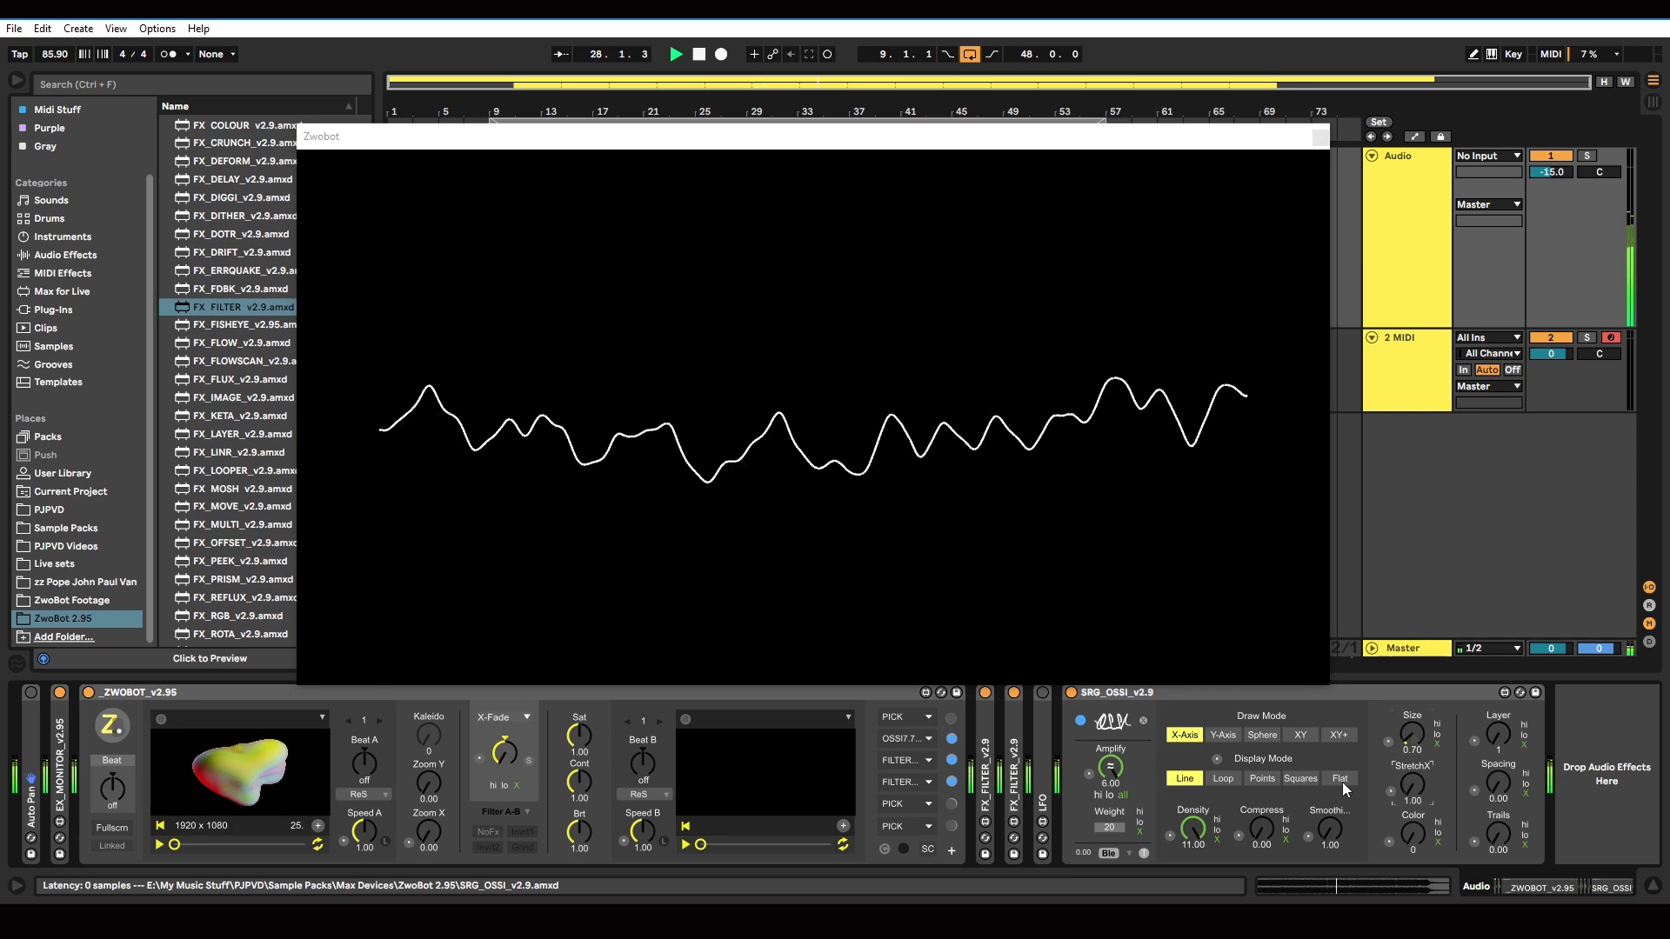
{"action": "left_click", "coordinate": [1414, 788]}
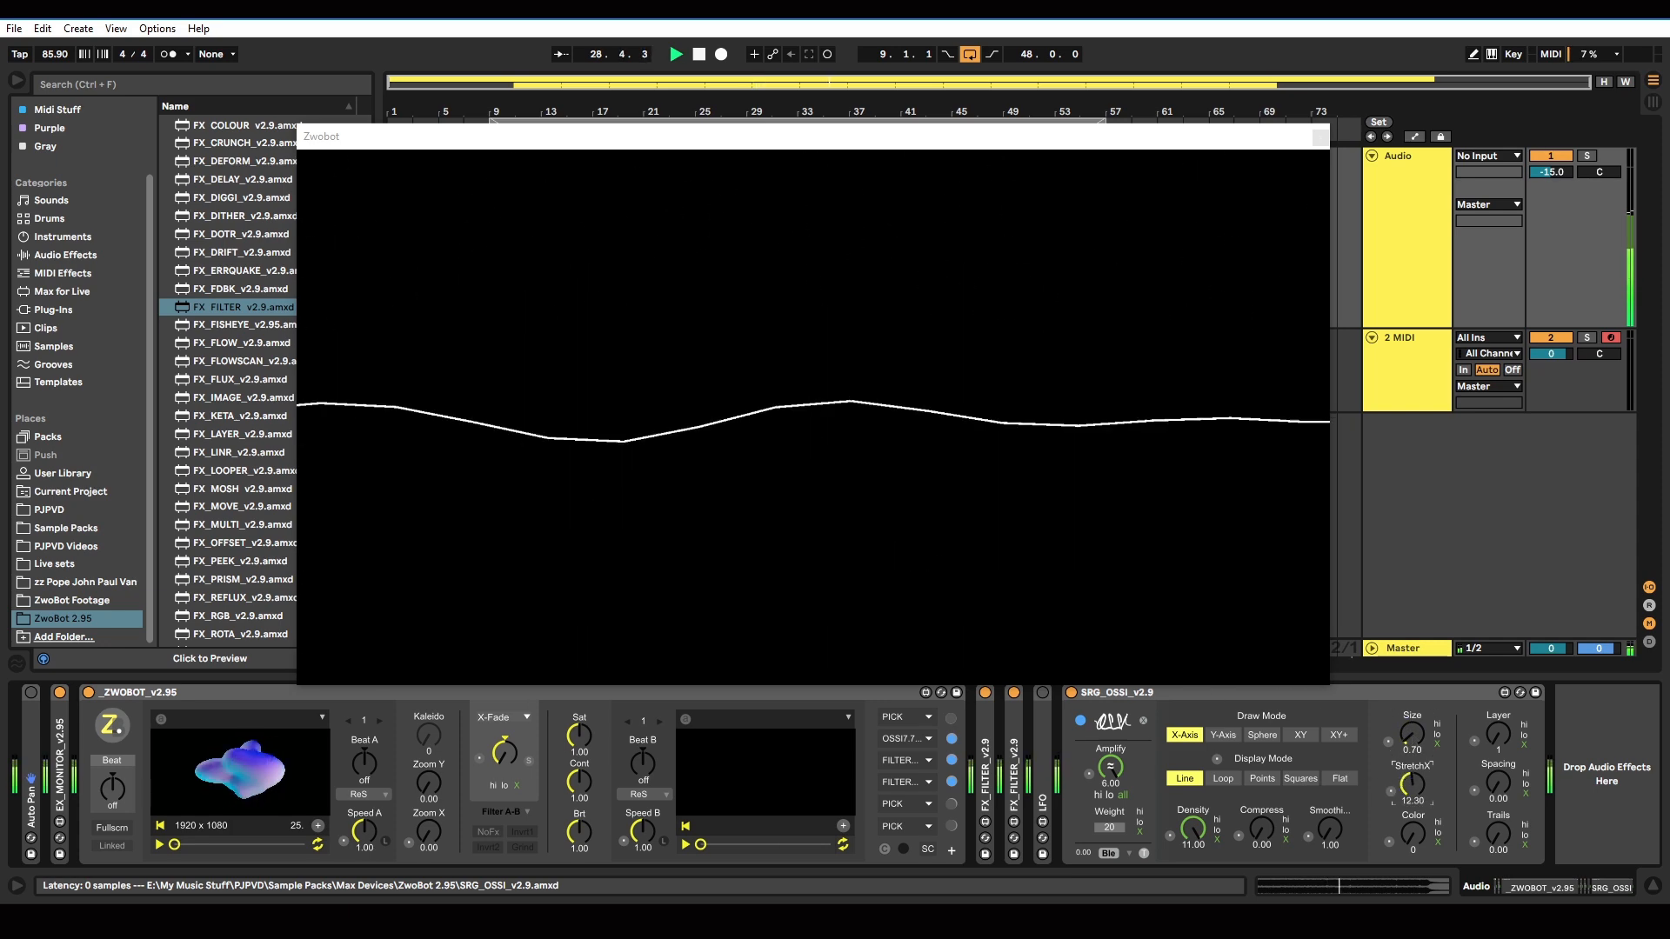
{"action": "left_click_drag", "start_coordinate": [1413, 788], "coordinate": [1413, 827]}
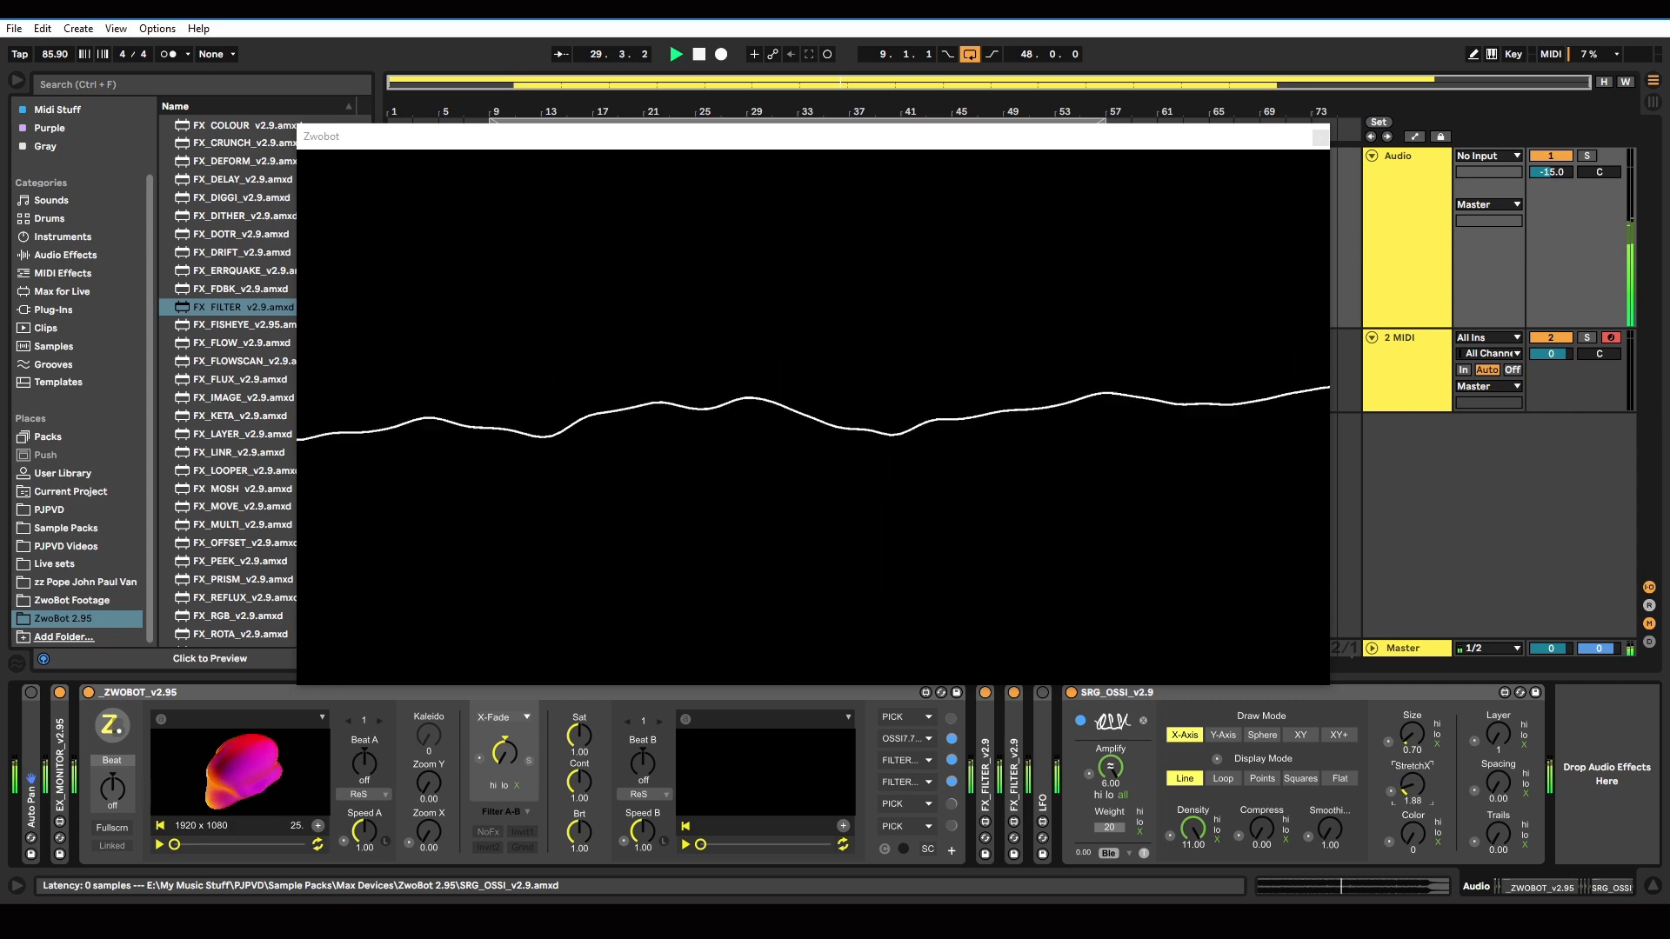
{"action": "left_click", "coordinate": [1211, 735]}
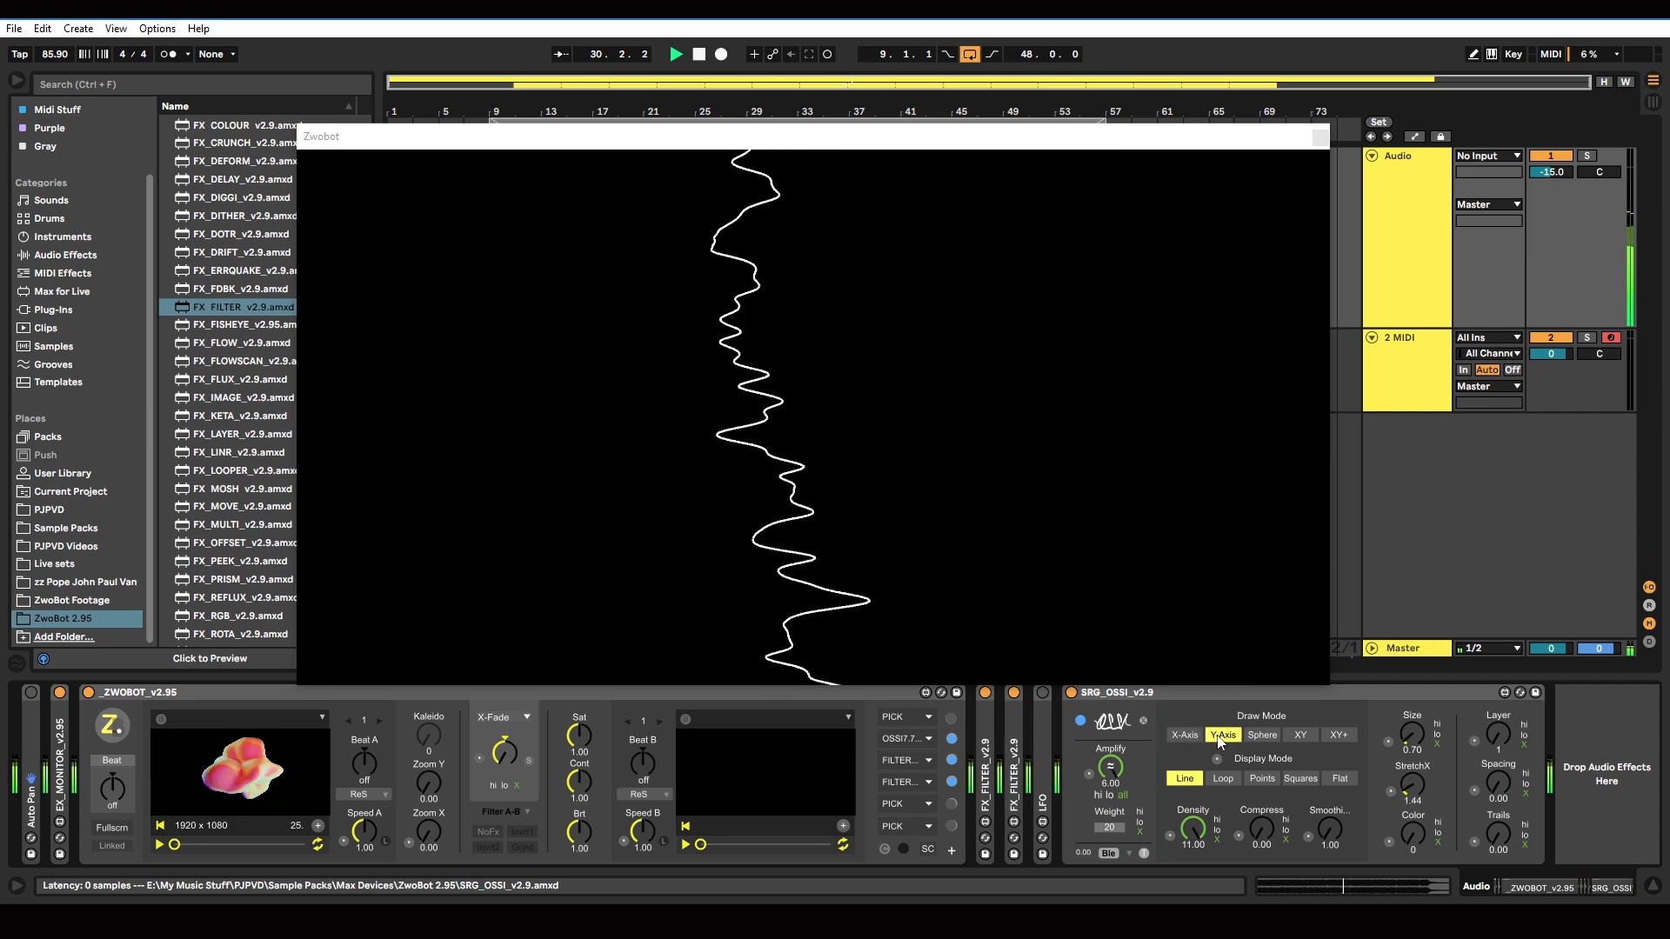
{"action": "mouse_move", "coordinate": [1413, 753]}
{"action": "left_mouse_down"}
{"action": "mouse_move", "coordinate": [1413, 724]}
{"action": "mouse_move", "coordinate": [1413, 750]}
{"action": "left_mouse_up"}
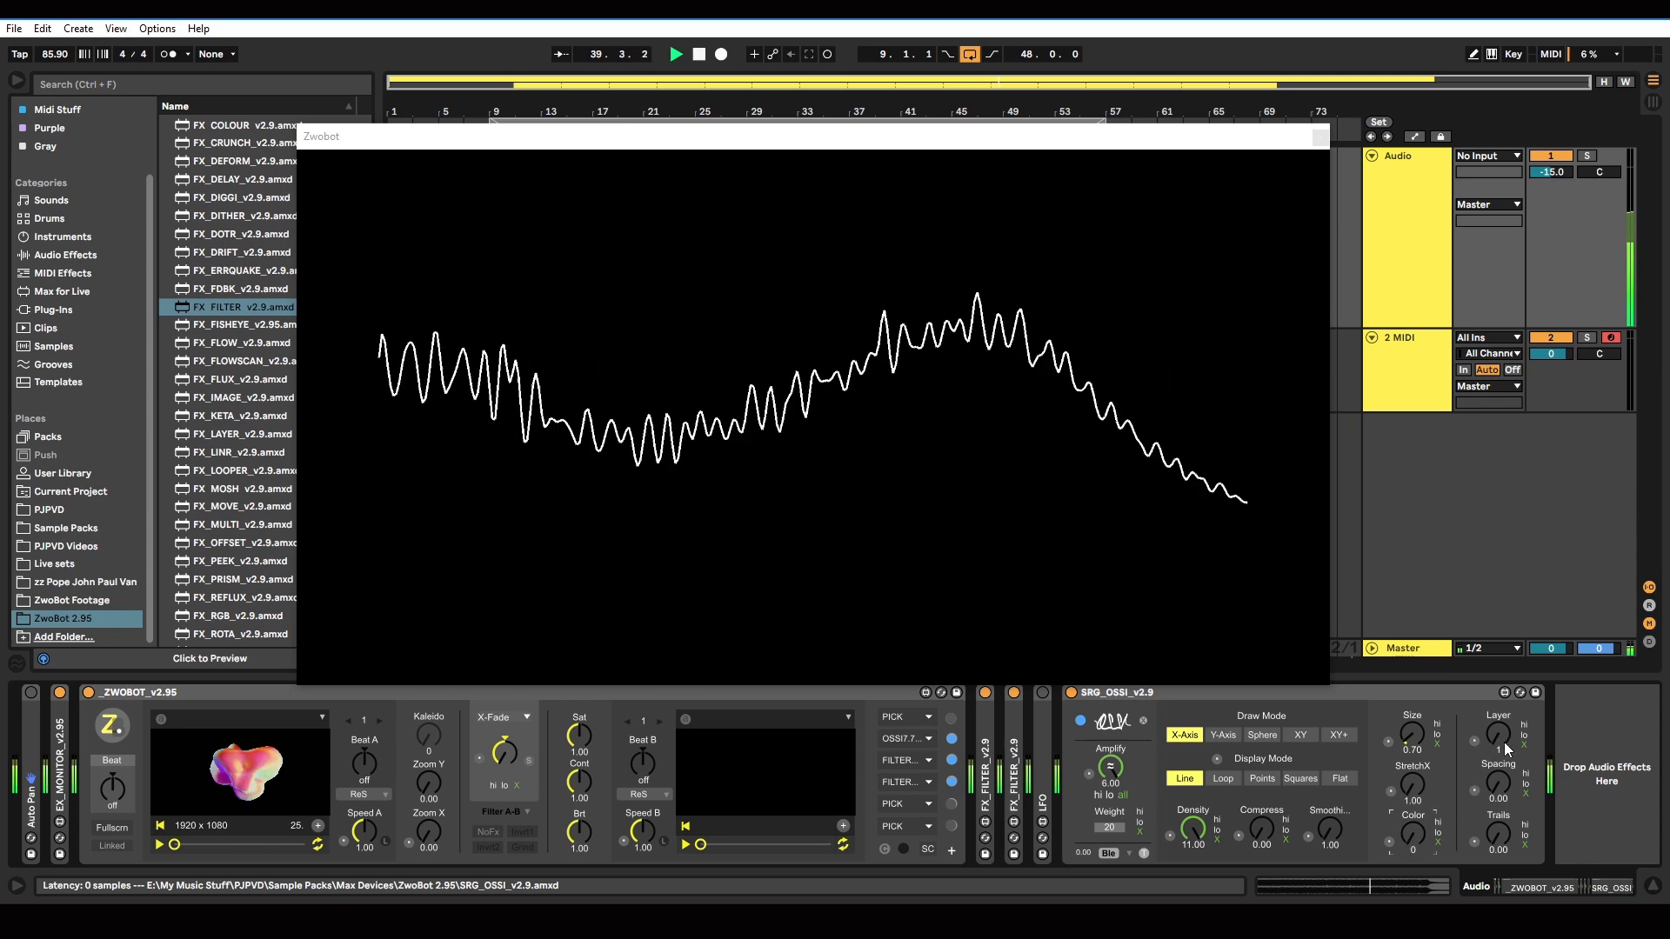
- Duplicate the waveform line by trying Layer at 24, settling on 8 layers, and setting Spacing to 2.77
{"action": "left_click_drag", "start_coordinate": [1505, 742], "coordinate": [1499, 723]}
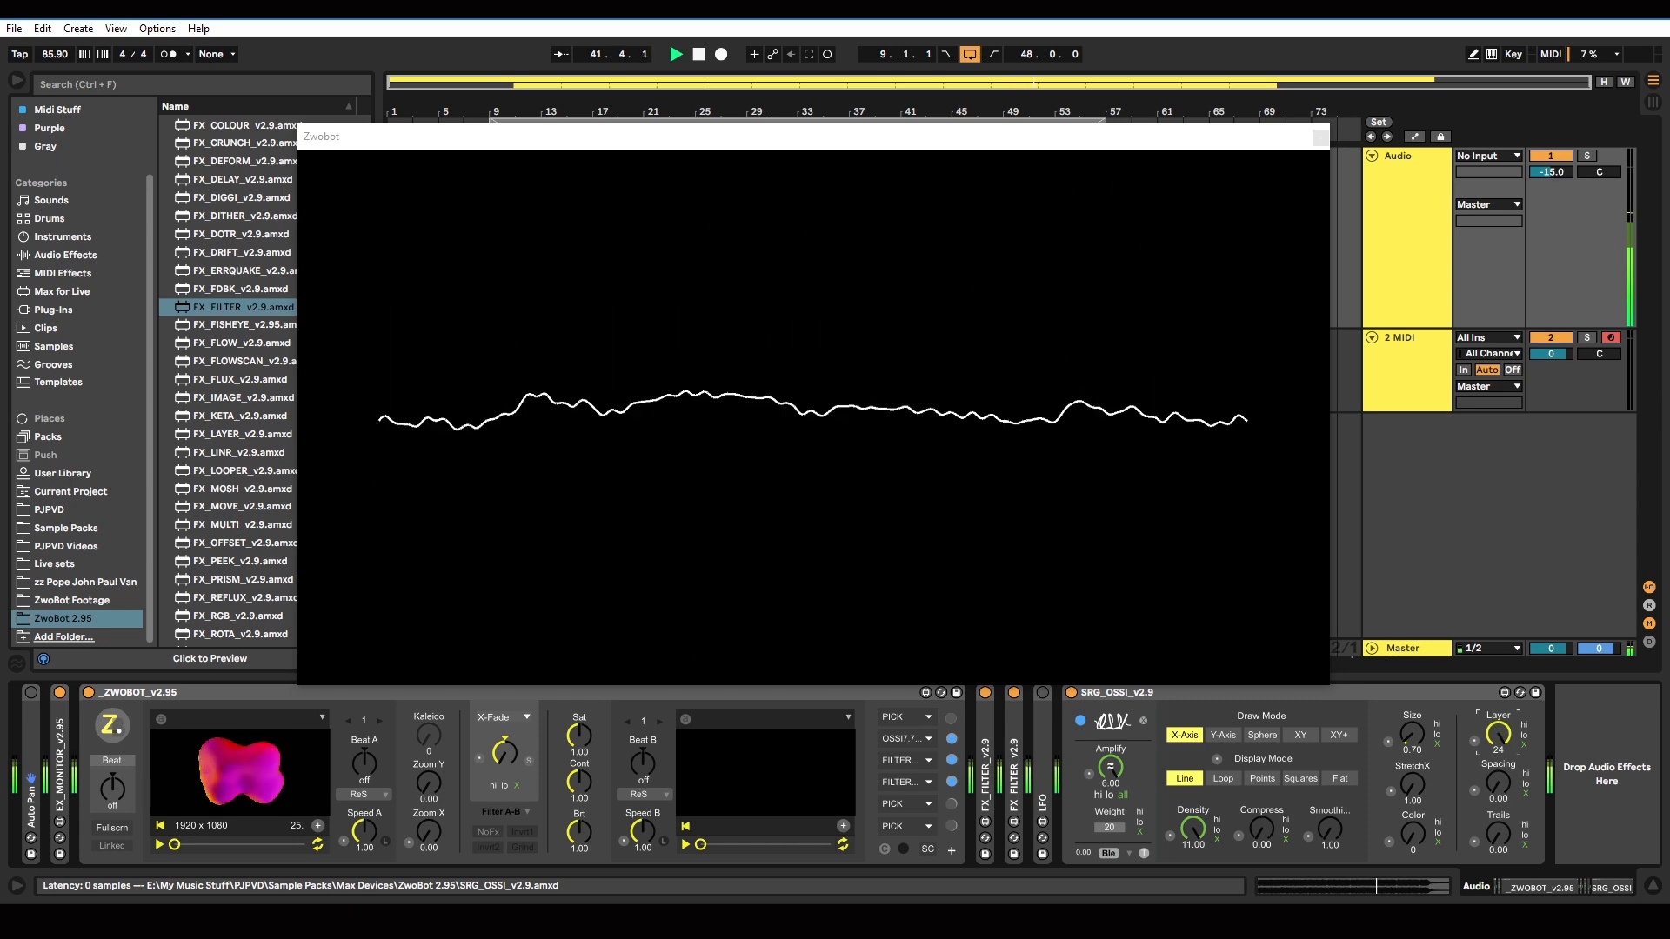
{"action": "left_click_drag", "start_coordinate": [1498, 734], "coordinate": [1498, 759]}
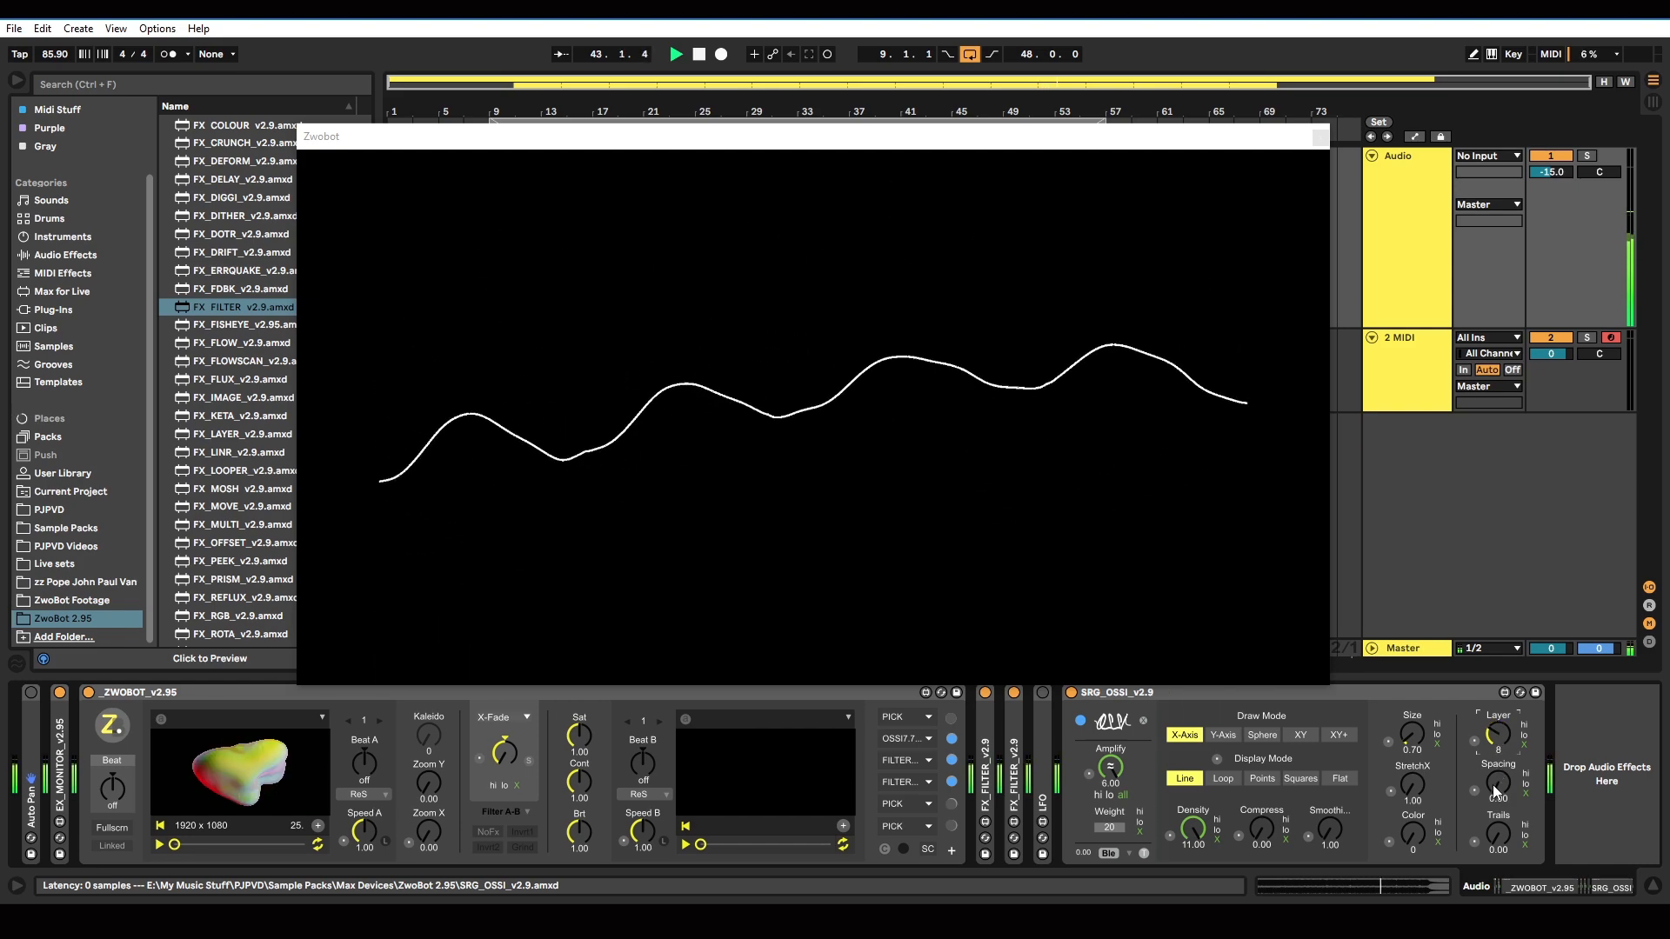
{"action": "left_click_drag", "start_coordinate": [1498, 786], "coordinate": [1498, 771]}
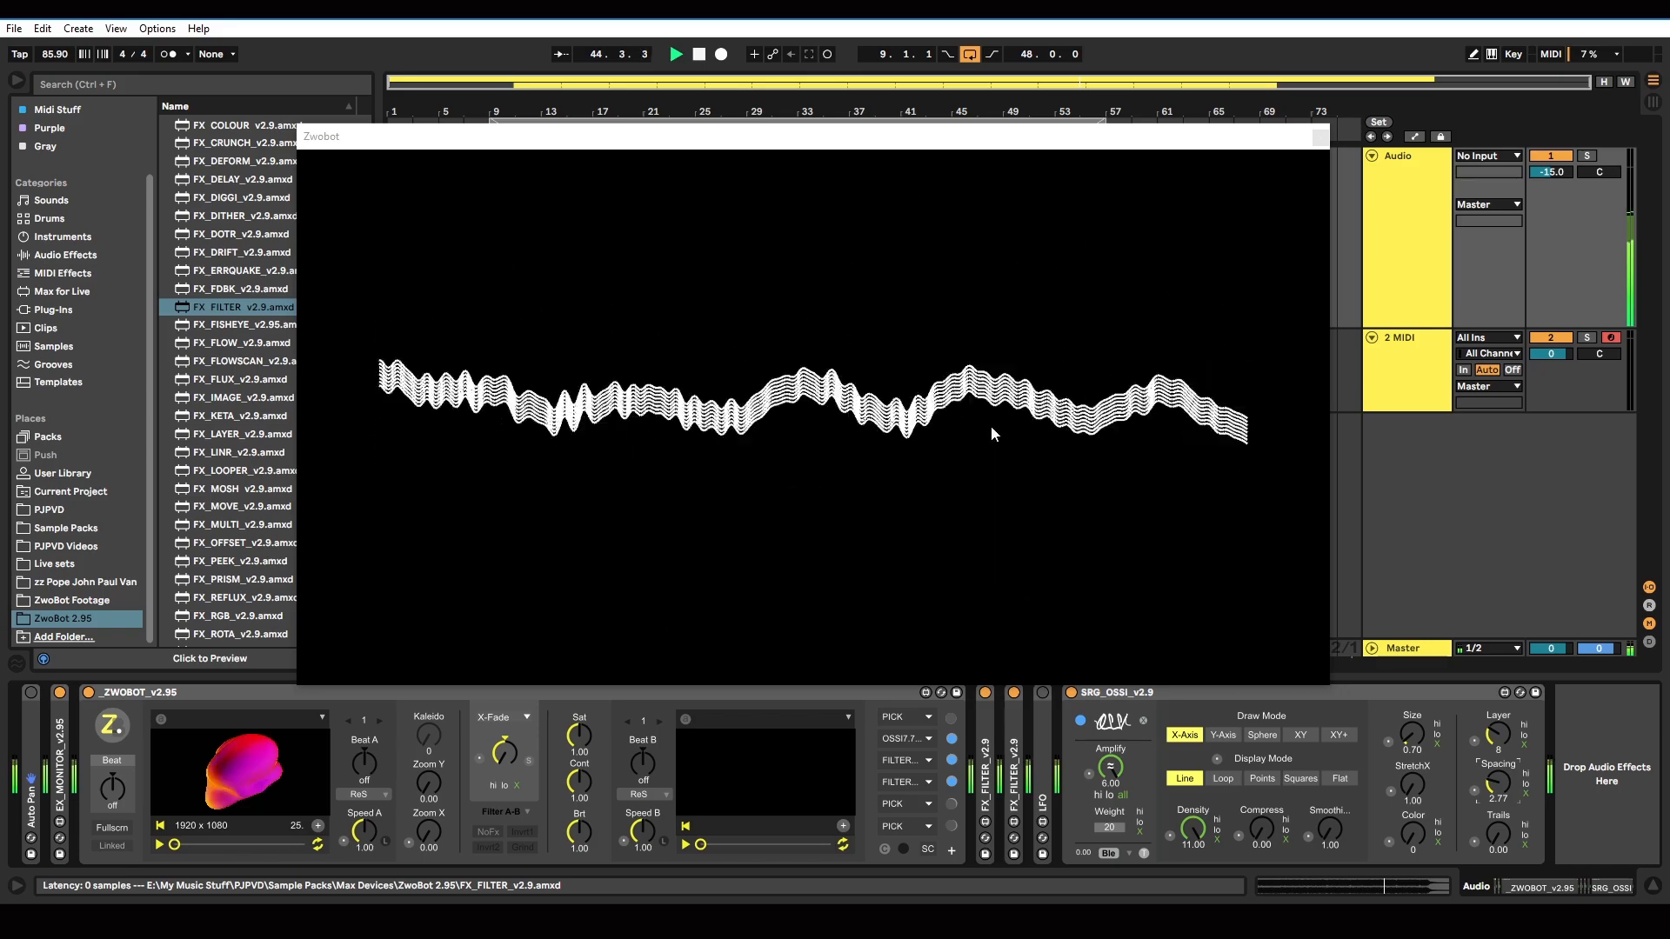
- Spread the layered lines further apart by raising Spacing to 6.41 and on to 7.62
{"action": "mouse_move", "coordinate": [1497, 784]}
{"action": "left_mouse_down"}
{"action": "mouse_move", "coordinate": [1496, 746]}
{"action": "mouse_move", "coordinate": [1498, 766]}
{"action": "left_mouse_up"}
{"action": "left_click", "coordinate": [1506, 787]}
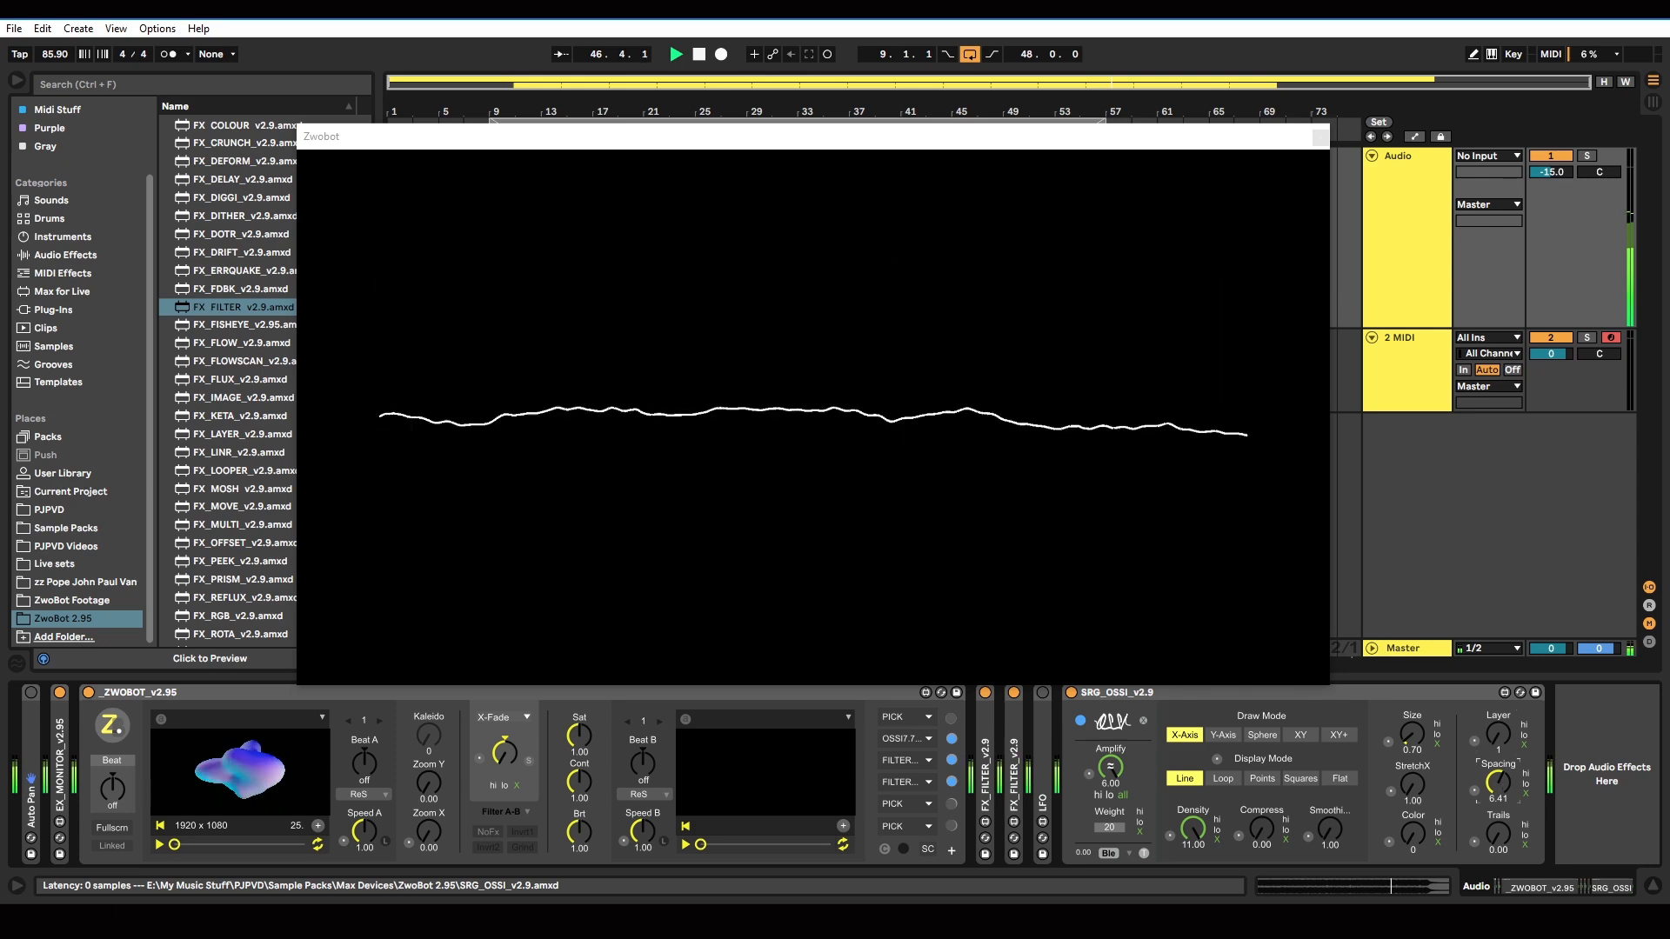
{"action": "mouse_move", "coordinate": [1498, 783]}
{"action": "left_mouse_down"}
{"action": "mouse_move", "coordinate": [1498, 800]}
{"action": "mouse_move", "coordinate": [1498, 750]}
{"action": "left_mouse_up"}
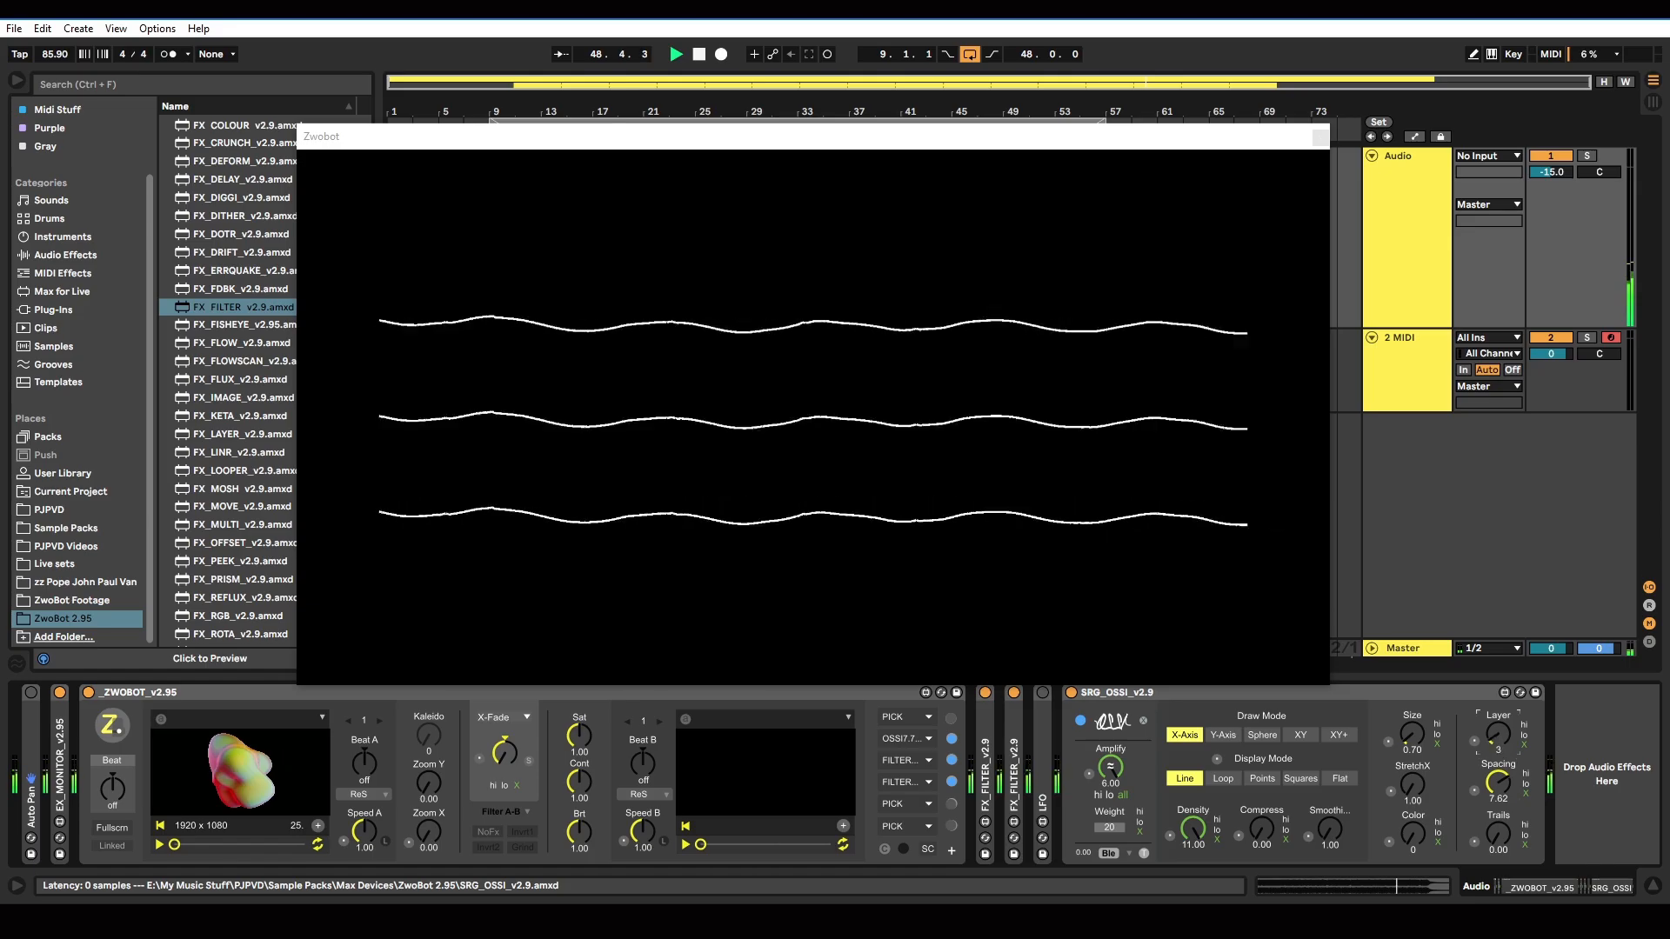
- Raise Layer to 13 and Spacing to 11.00, try Trails, and reset the layers to a single line with Spacing 0.00
{"action": "left_click_drag", "start_coordinate": [1498, 735], "coordinate": [1498, 703]}
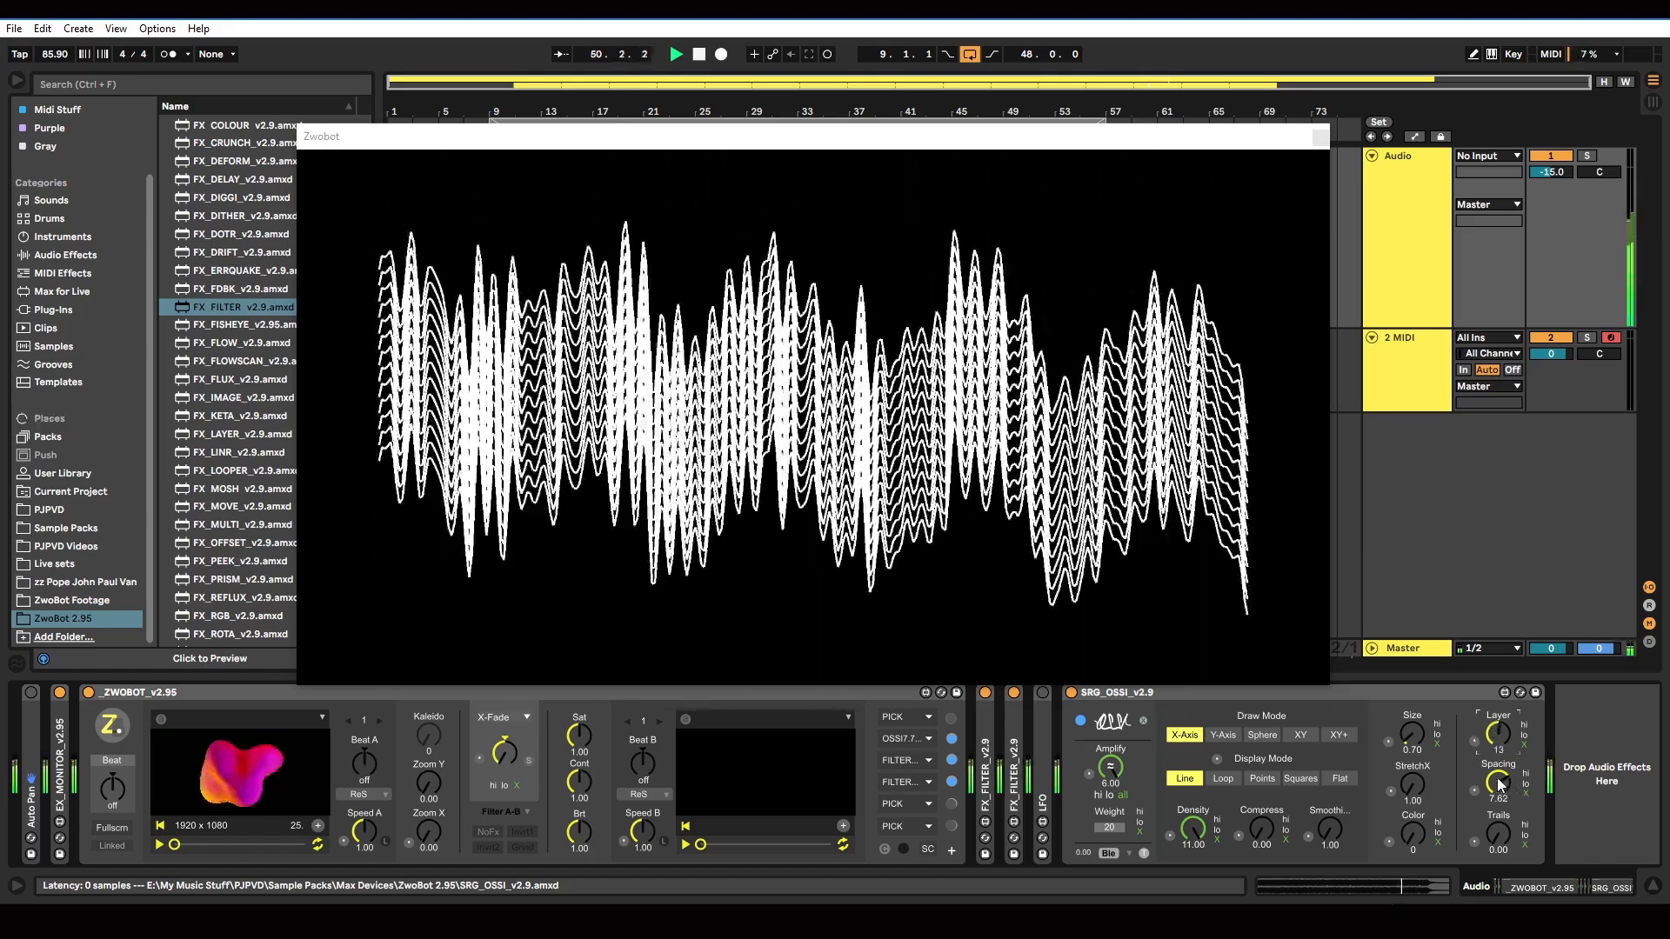
{"action": "left_click_drag", "start_coordinate": [1498, 785], "coordinate": [1498, 777]}
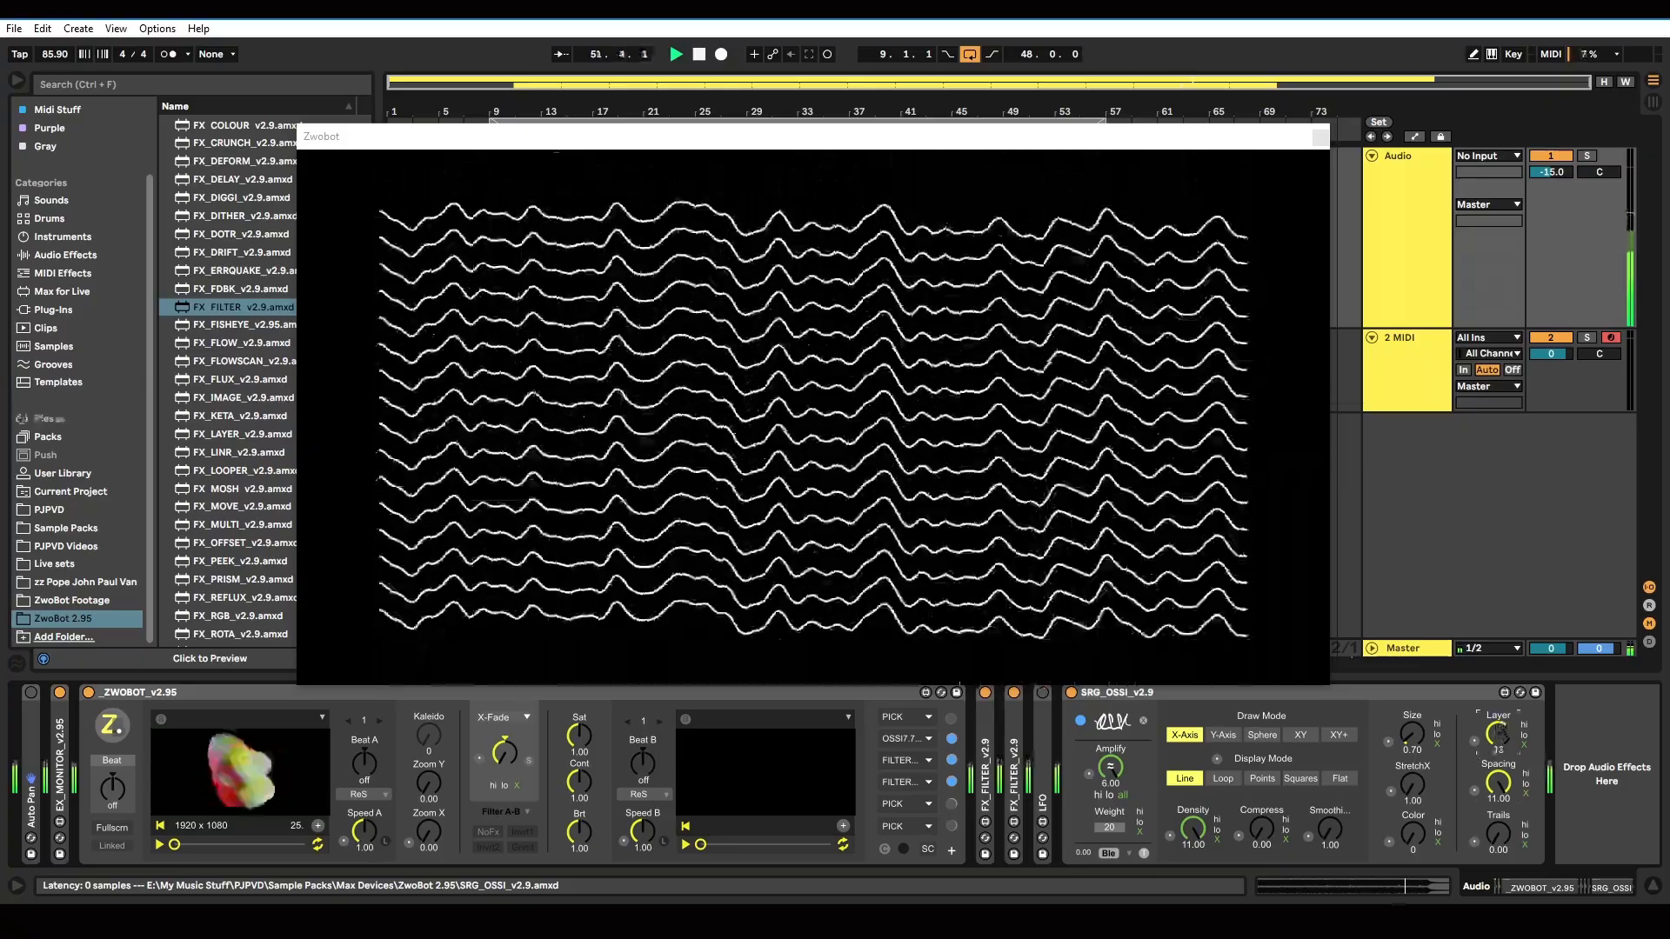
{"action": "mouse_move", "coordinate": [1498, 851]}
{"action": "left_mouse_down"}
{"action": "mouse_move", "coordinate": [1498, 825]}
{"action": "mouse_move", "coordinate": [1496, 857]}
{"action": "left_mouse_up"}
{"action": "left_click_drag", "start_coordinate": [1510, 719], "coordinate": [1498, 825]}
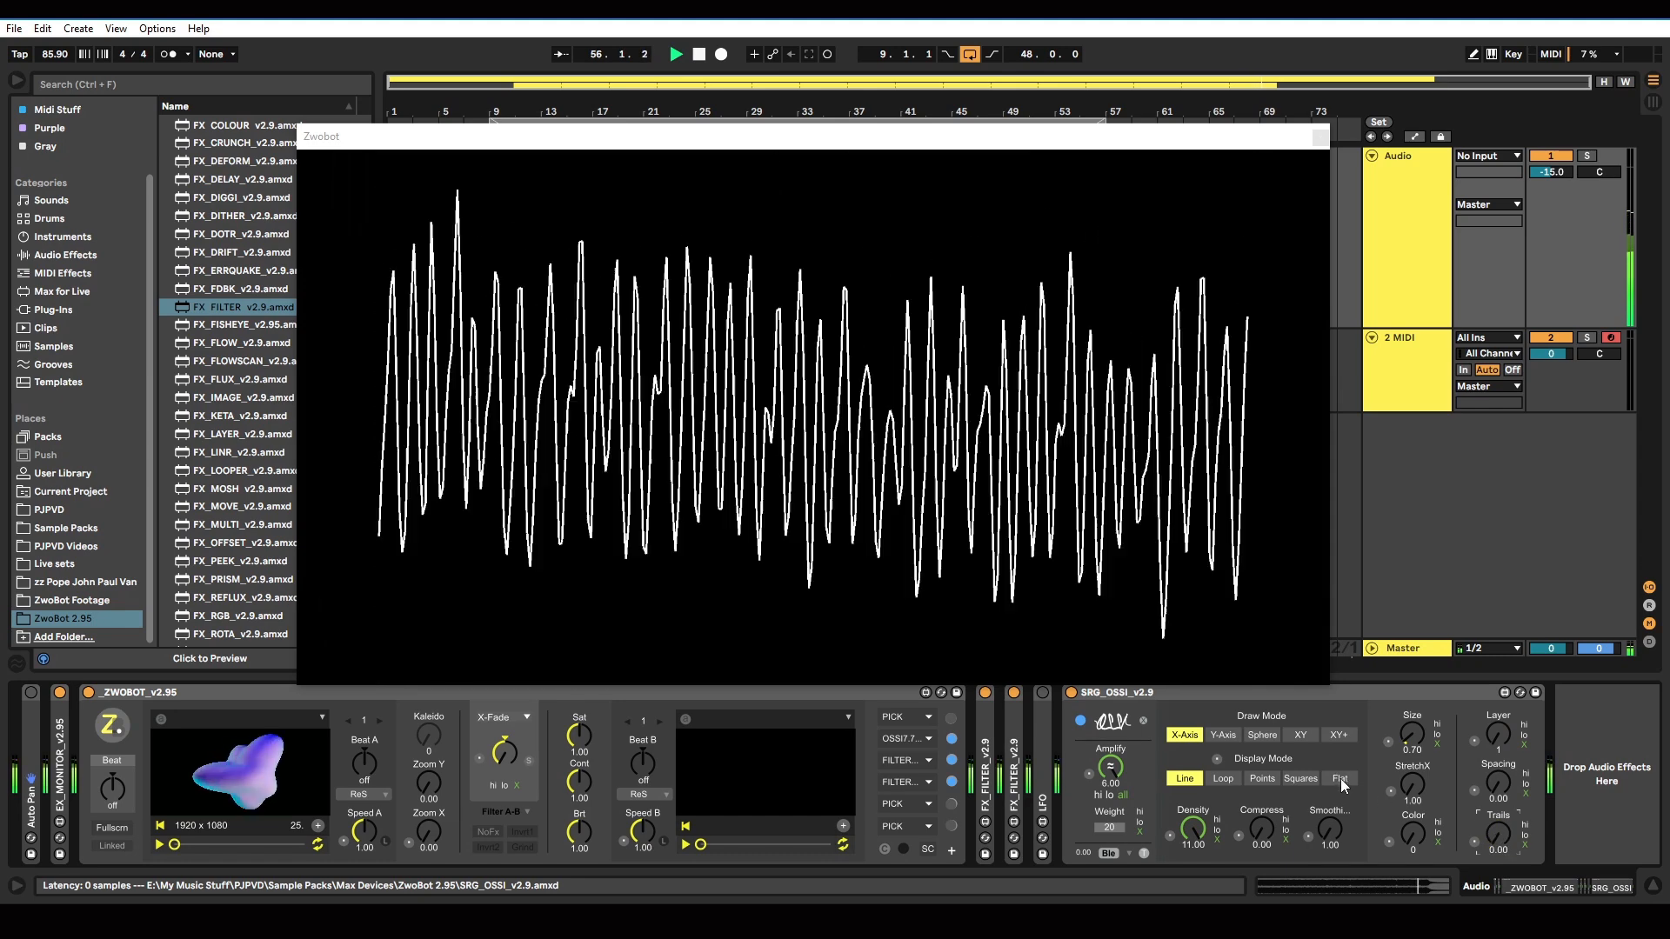
- Set the display mode to Flat with Layer 13 and Spacing 5.20, and turn on the toggle beside SRG_OSSI's blend setting
{"action": "left_click", "coordinate": [1339, 779]}
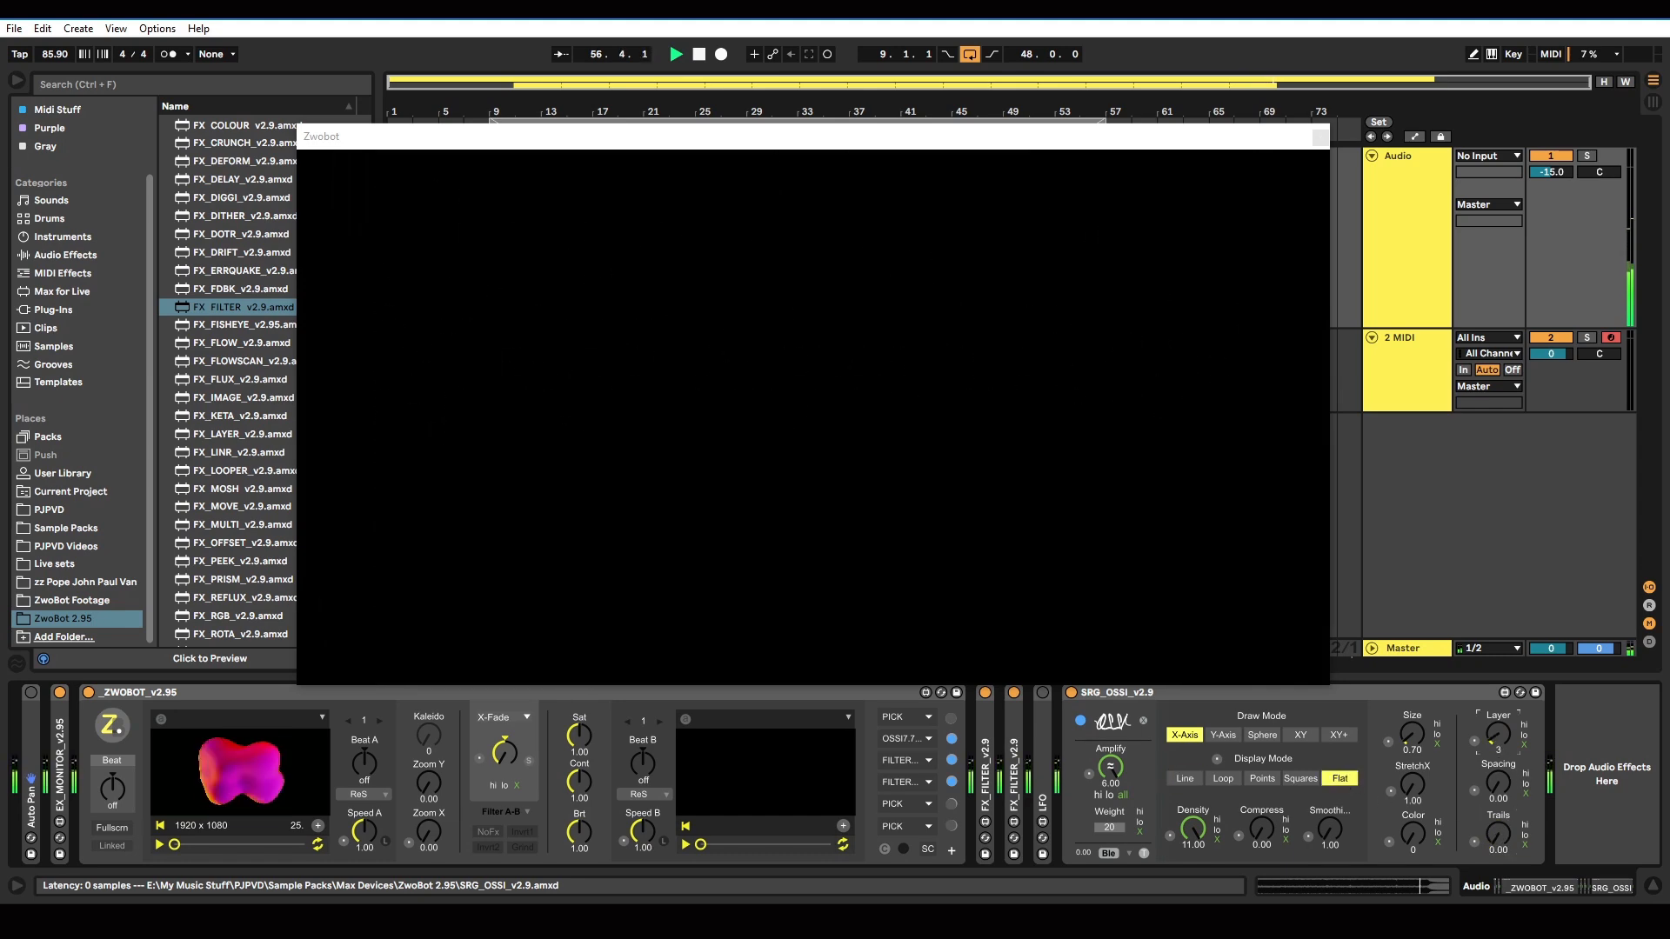
{"action": "left_click_drag", "start_coordinate": [1500, 742], "coordinate": [1500, 717]}
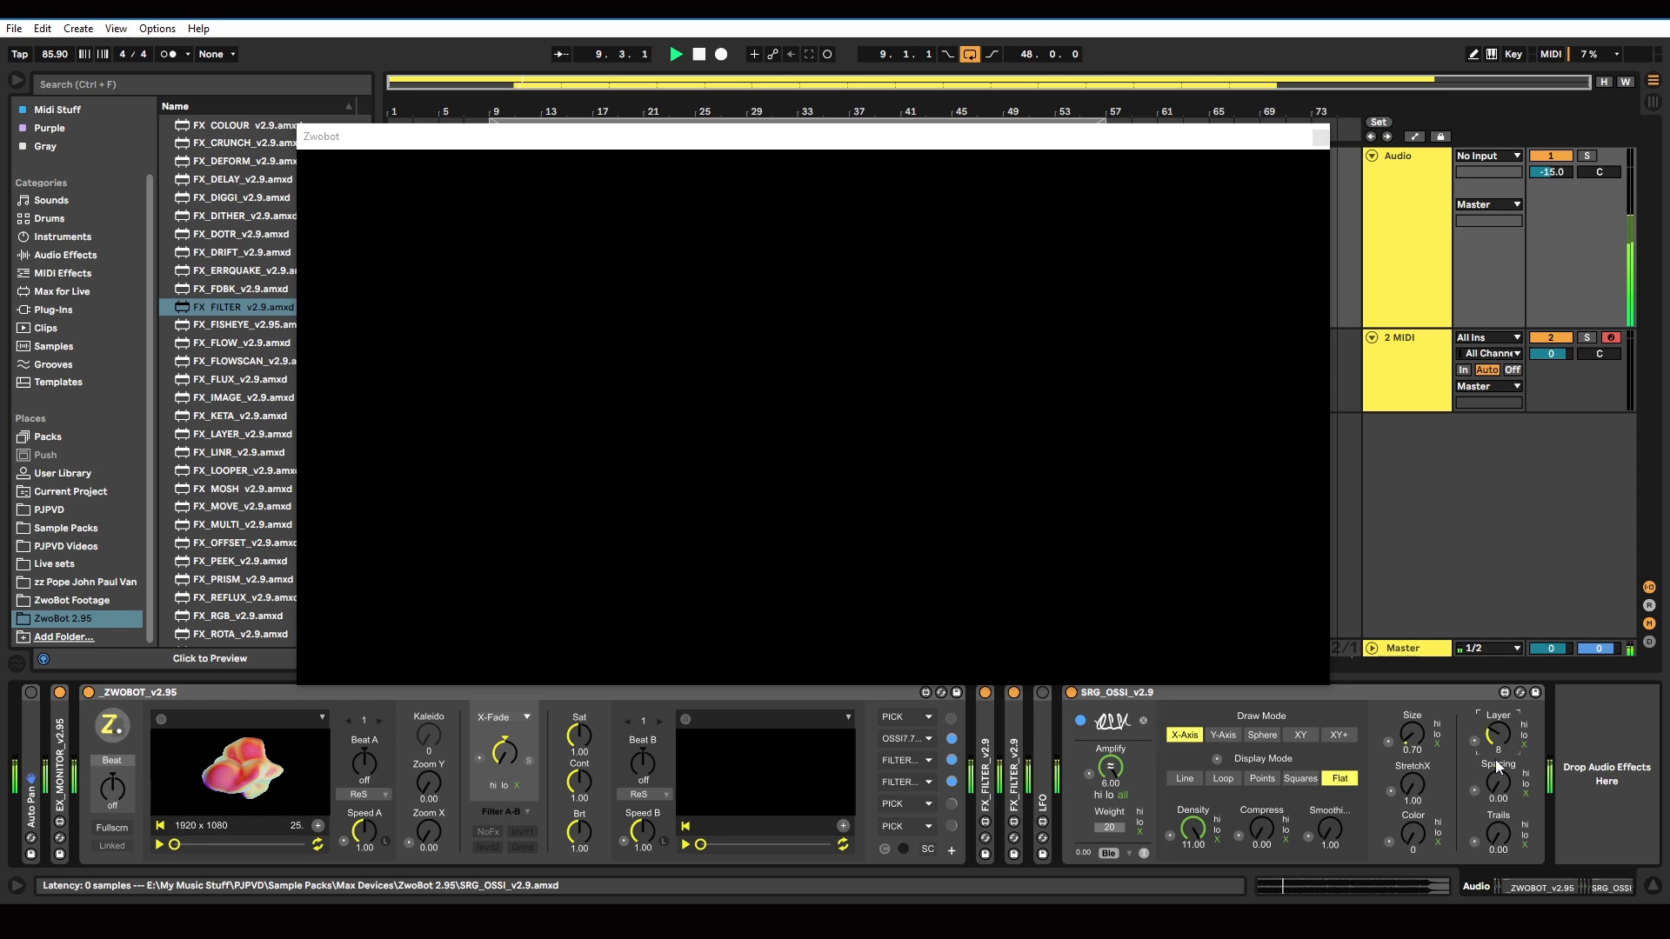
{"action": "left_click_drag", "start_coordinate": [1502, 787], "coordinate": [1501, 770]}
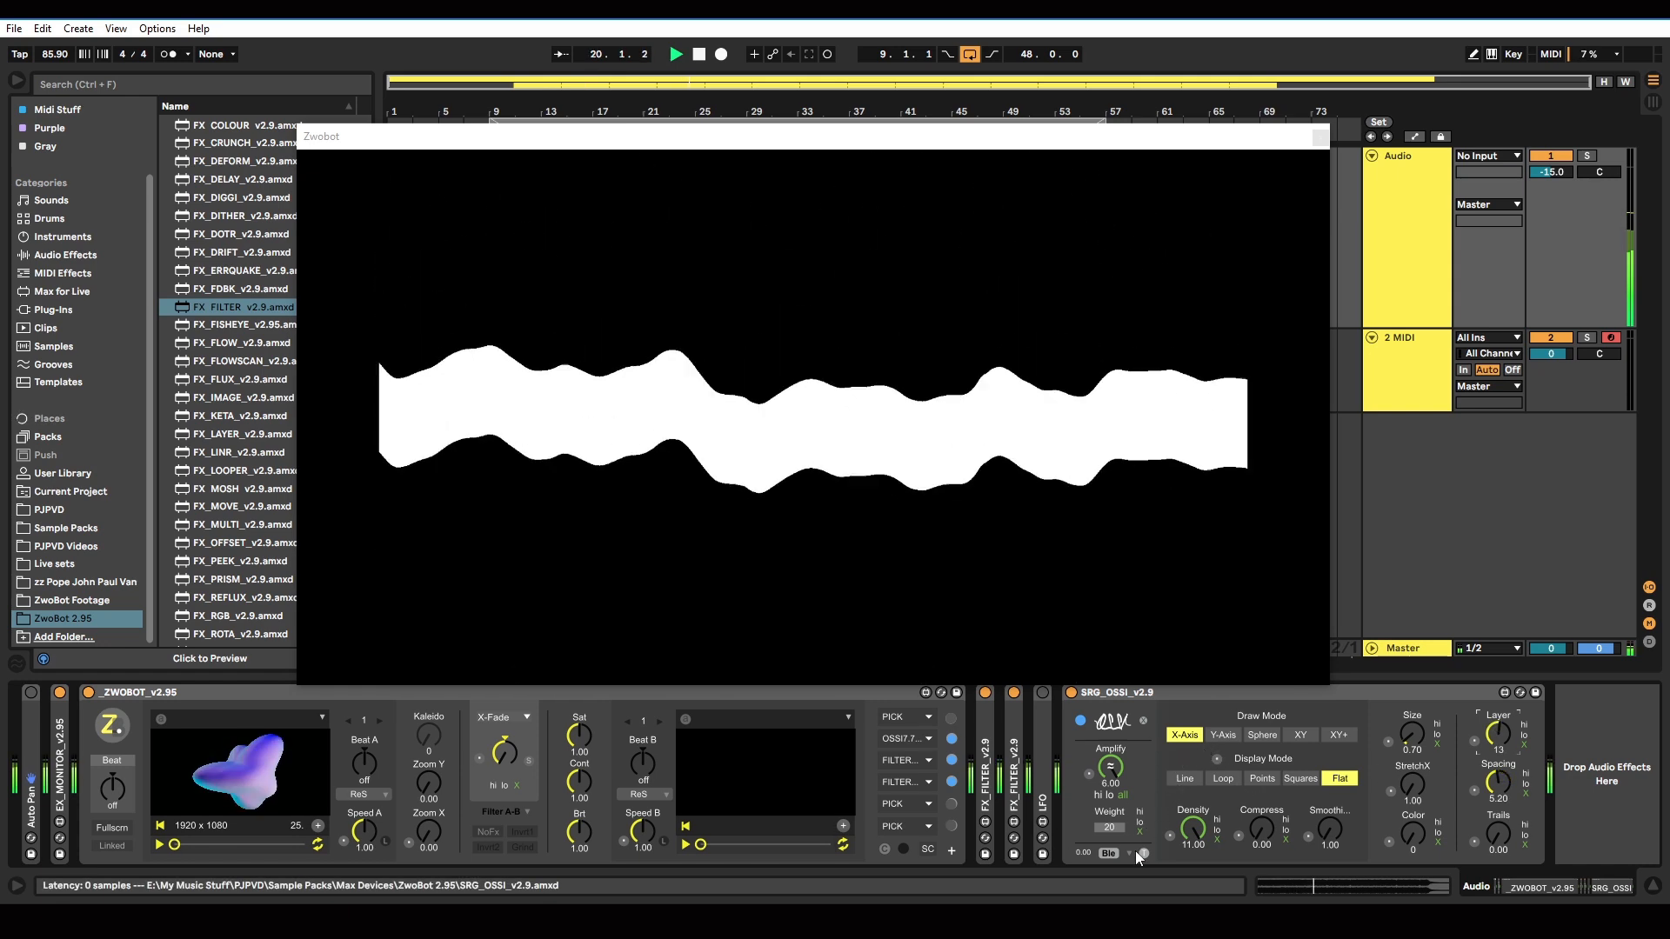
{"action": "left_click", "coordinate": [1143, 853]}
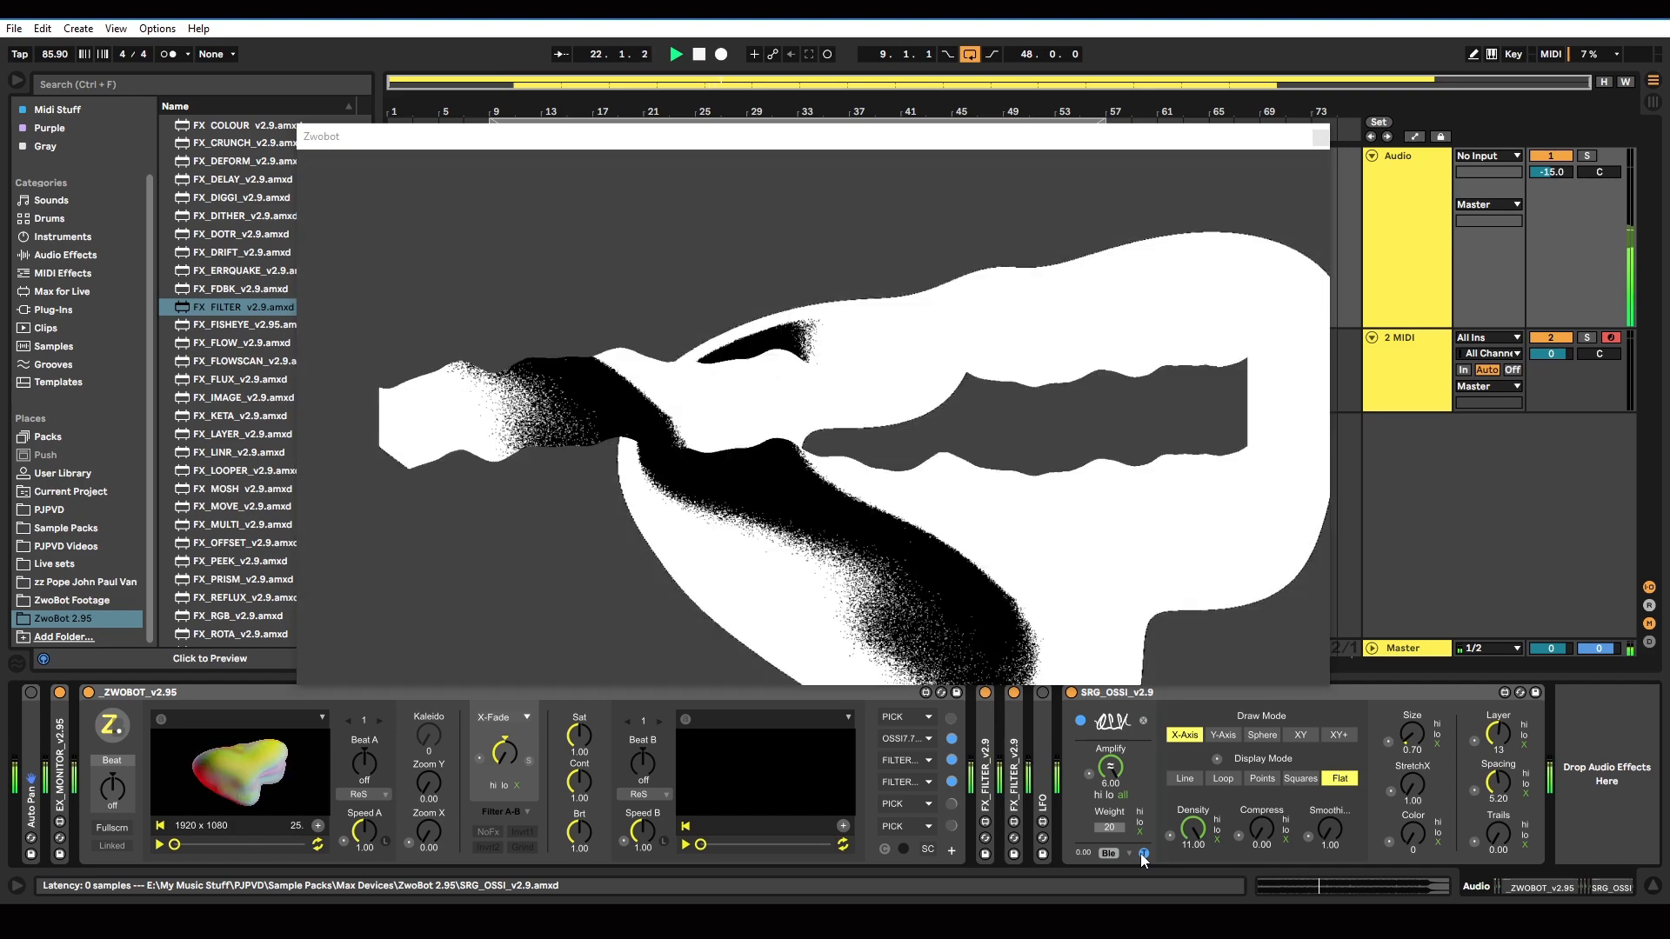
- Turn off SRG_OSSI and unfold the two FX_FILTER devices to inspect their filter settings
{"action": "left_click", "coordinate": [1142, 853]}
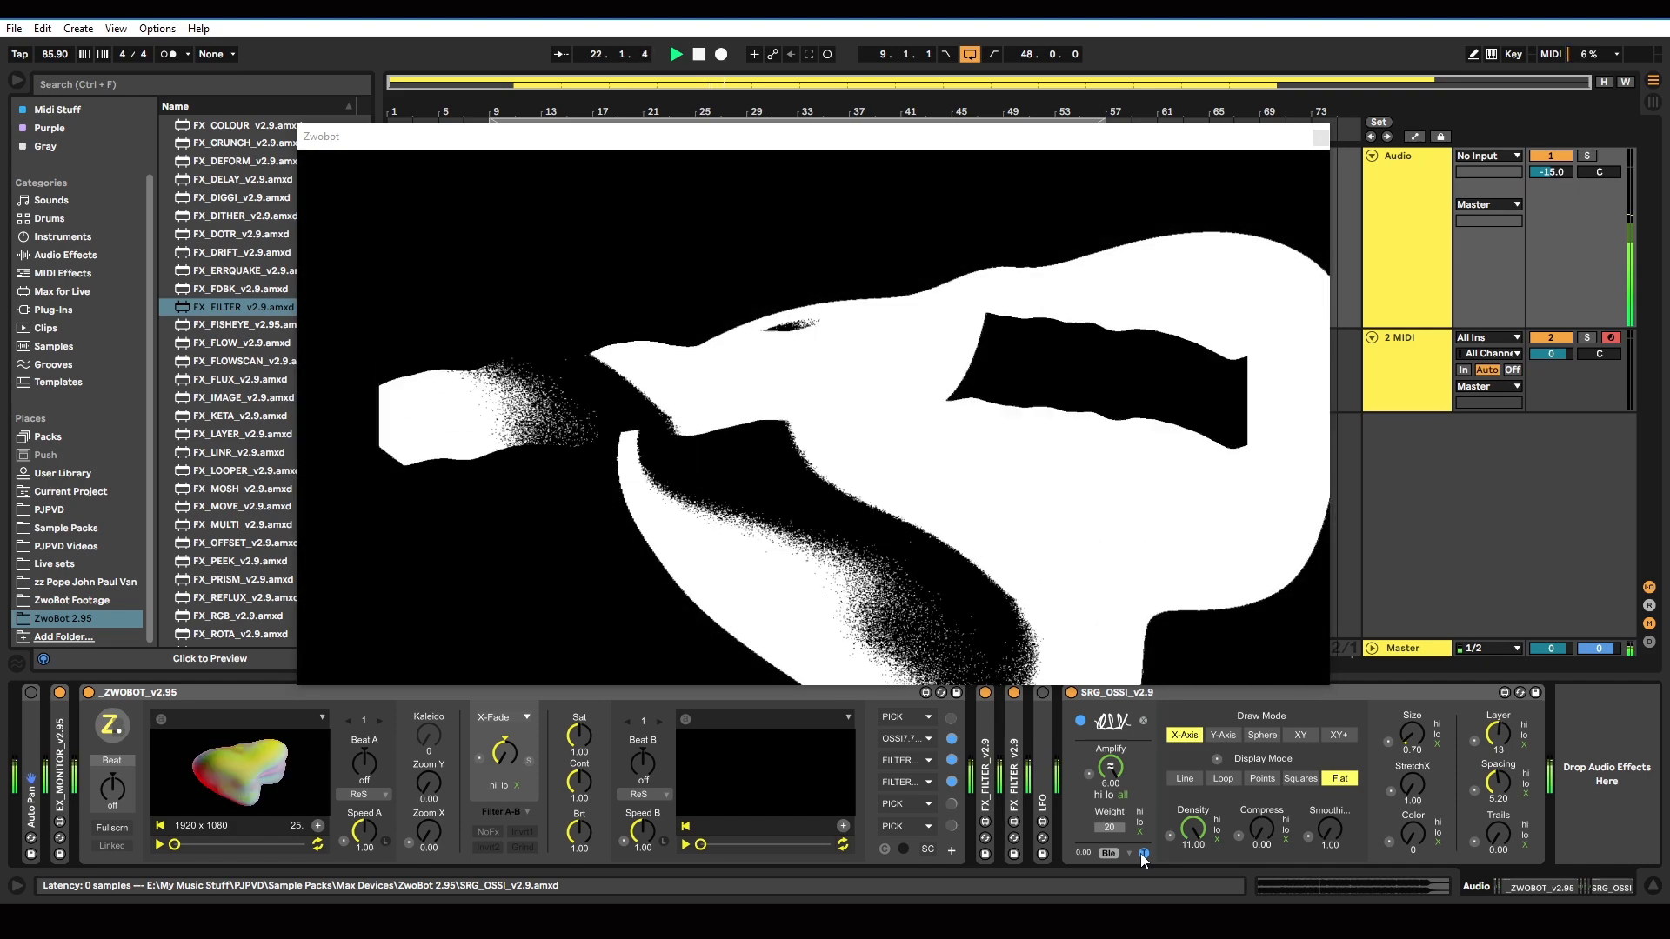
{"action": "left_click", "coordinate": [1071, 693]}
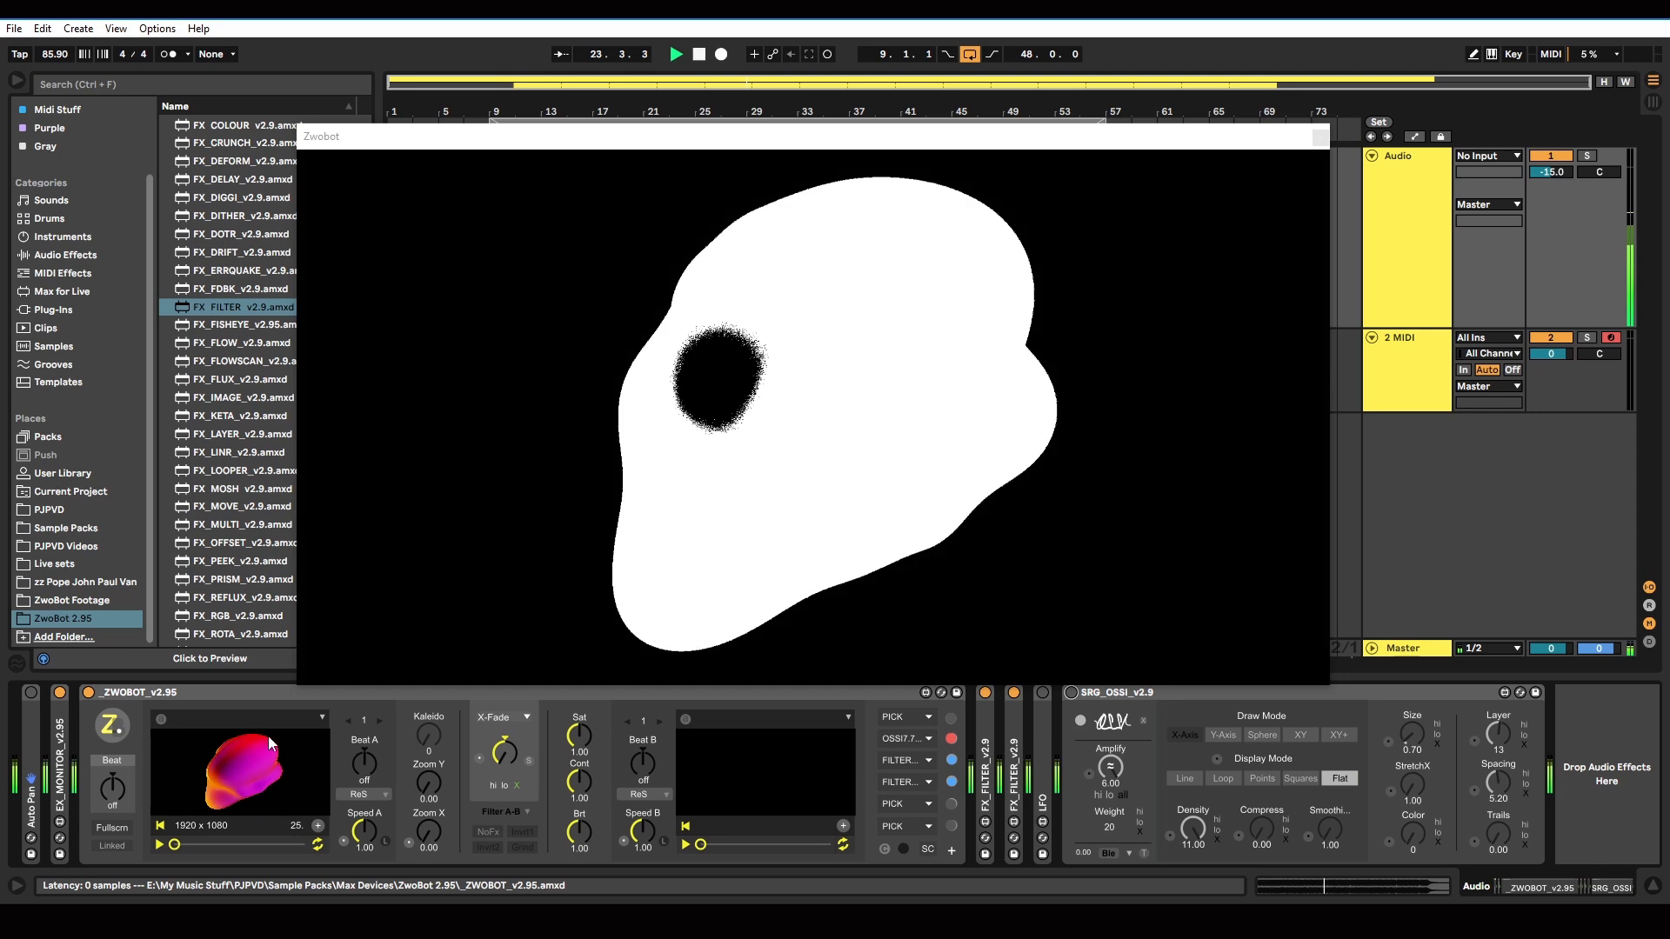
{"action": "double_click", "coordinate": [984, 774]}
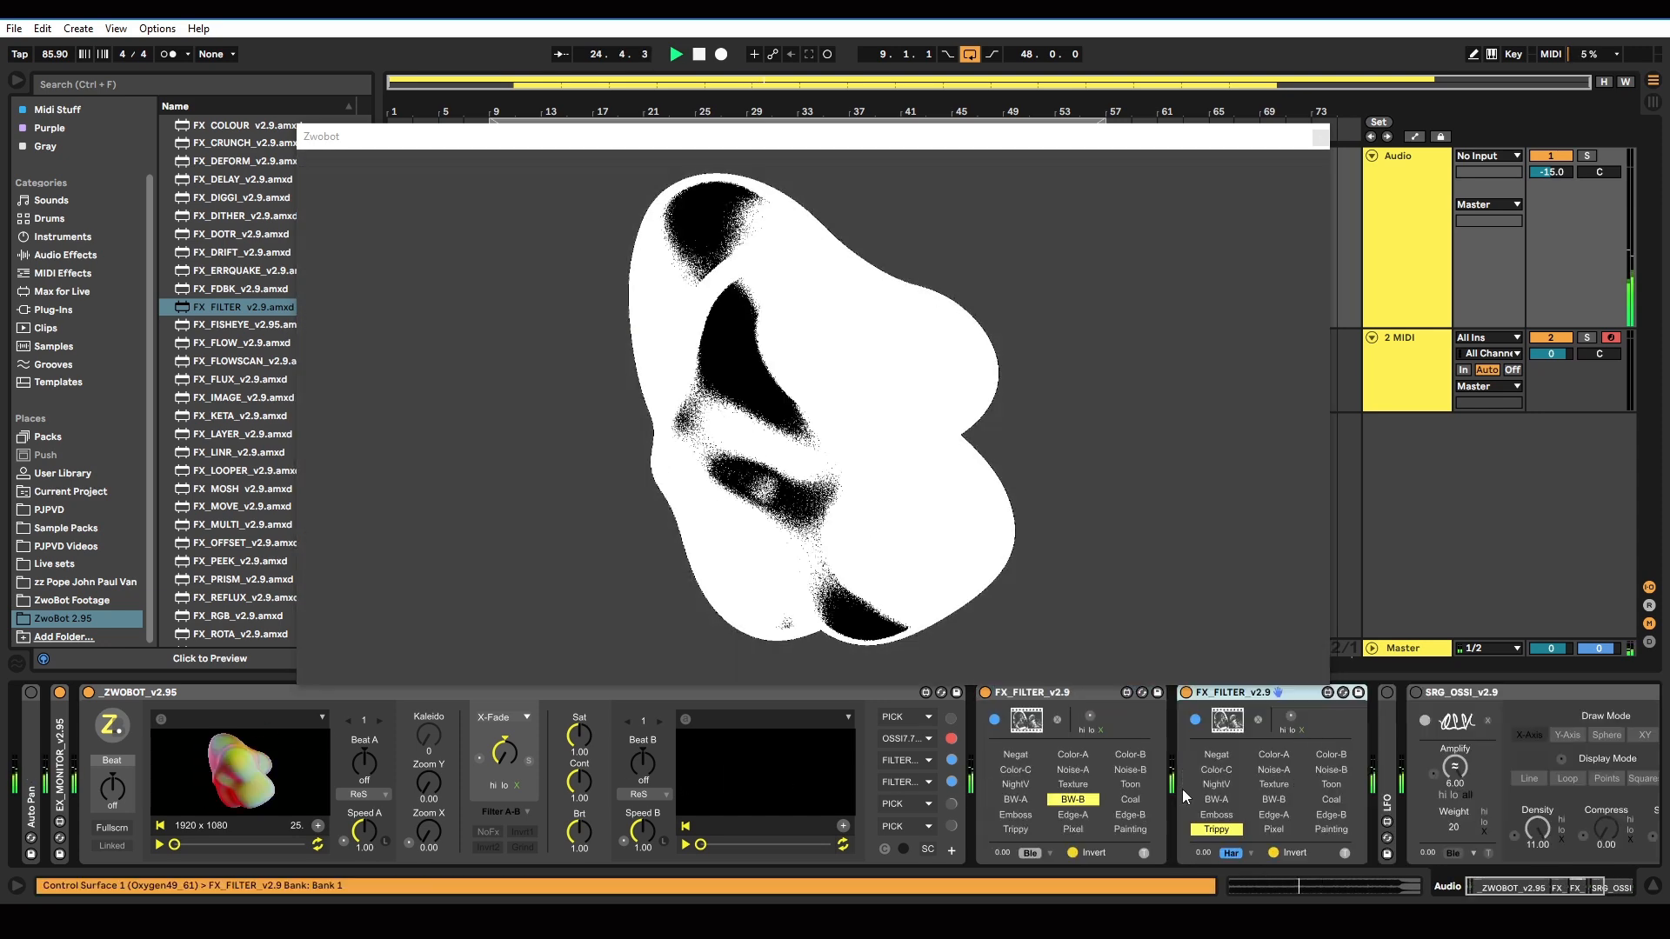
{"action": "double_click", "coordinate": [1182, 790]}
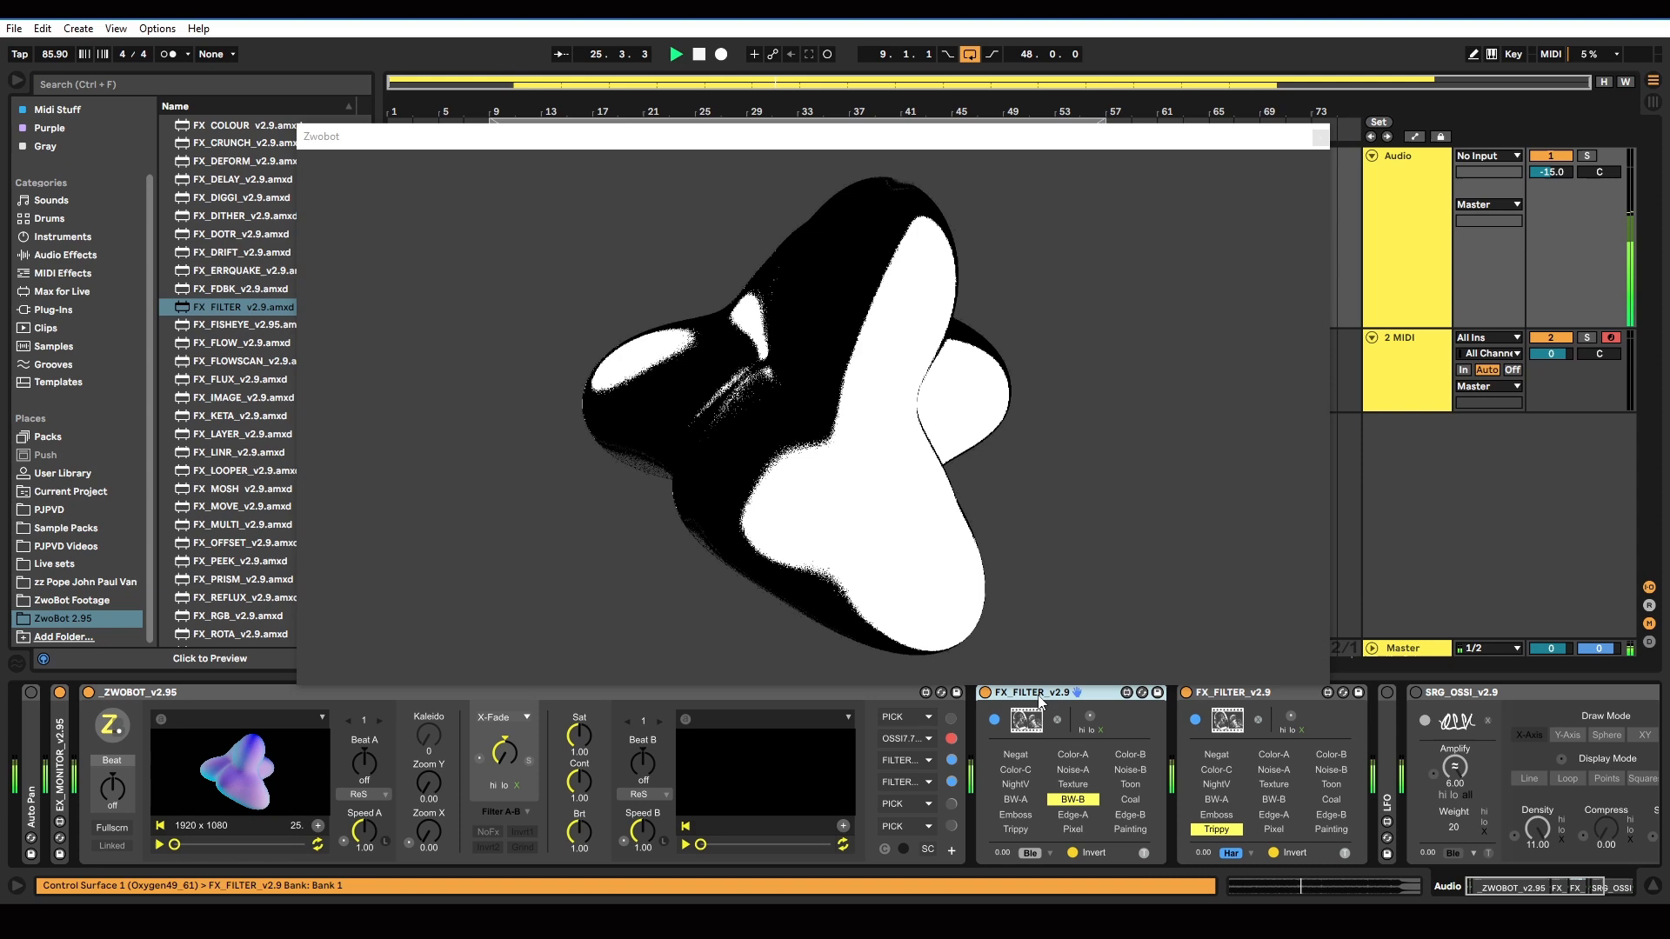
- Fold both FX_FILTER devices, move the Zwobot output window slightly upward, and turn SRG_OSSI back on
{"action": "double_click", "coordinate": [1068, 693]}
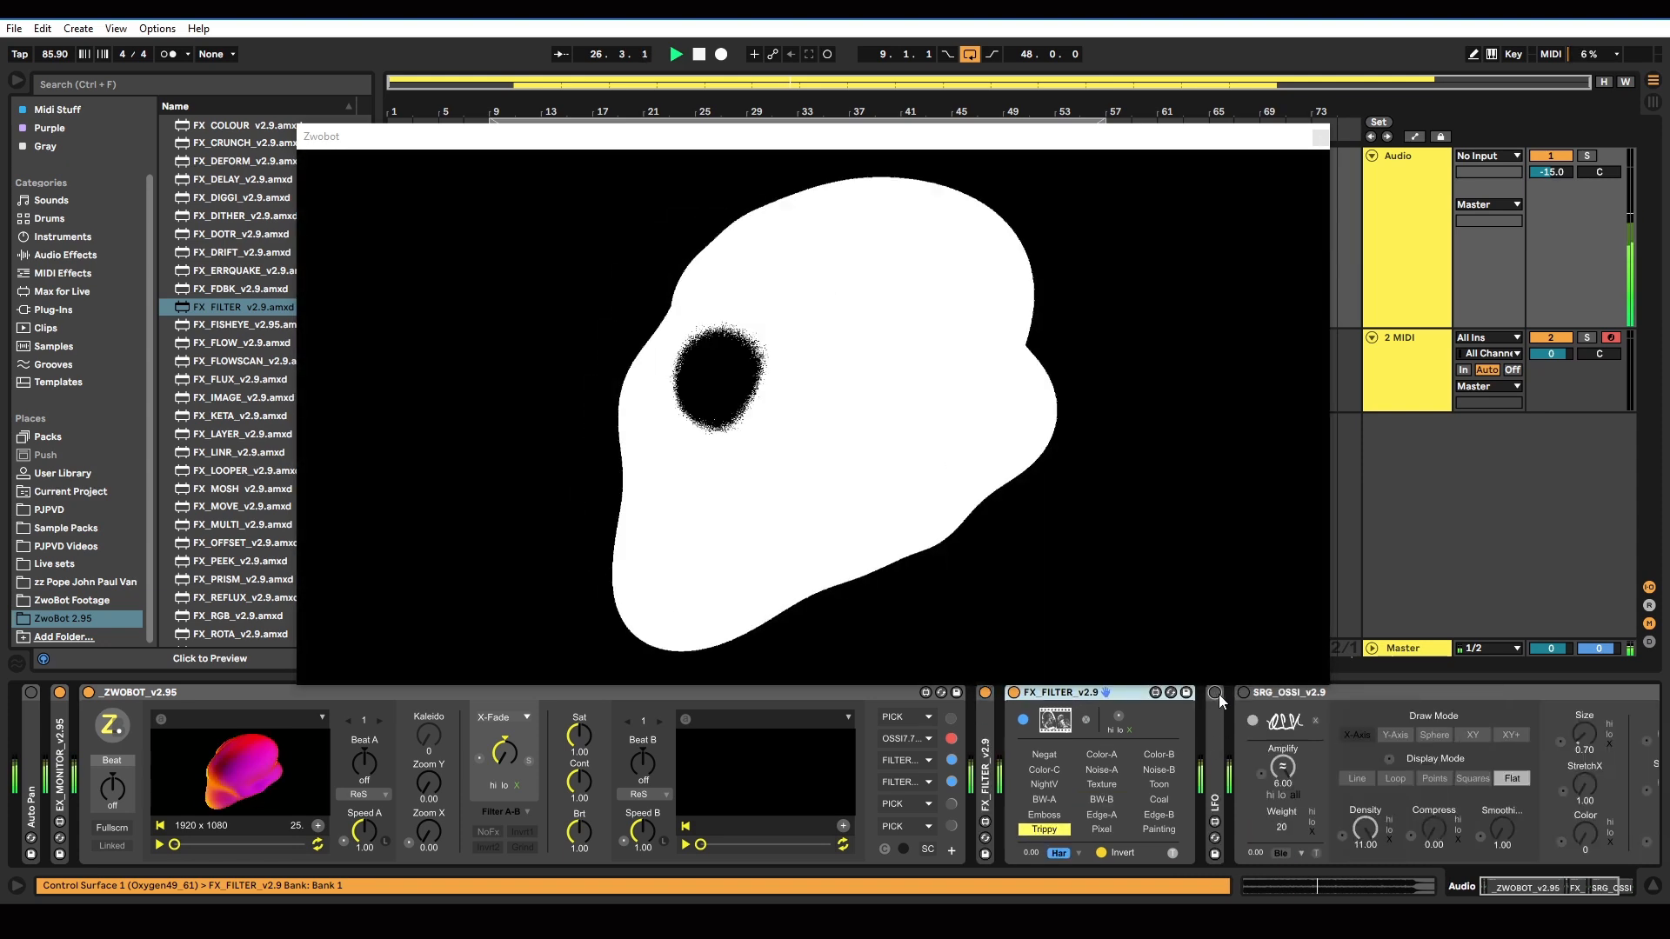
{"action": "left_click", "coordinate": [1218, 694]}
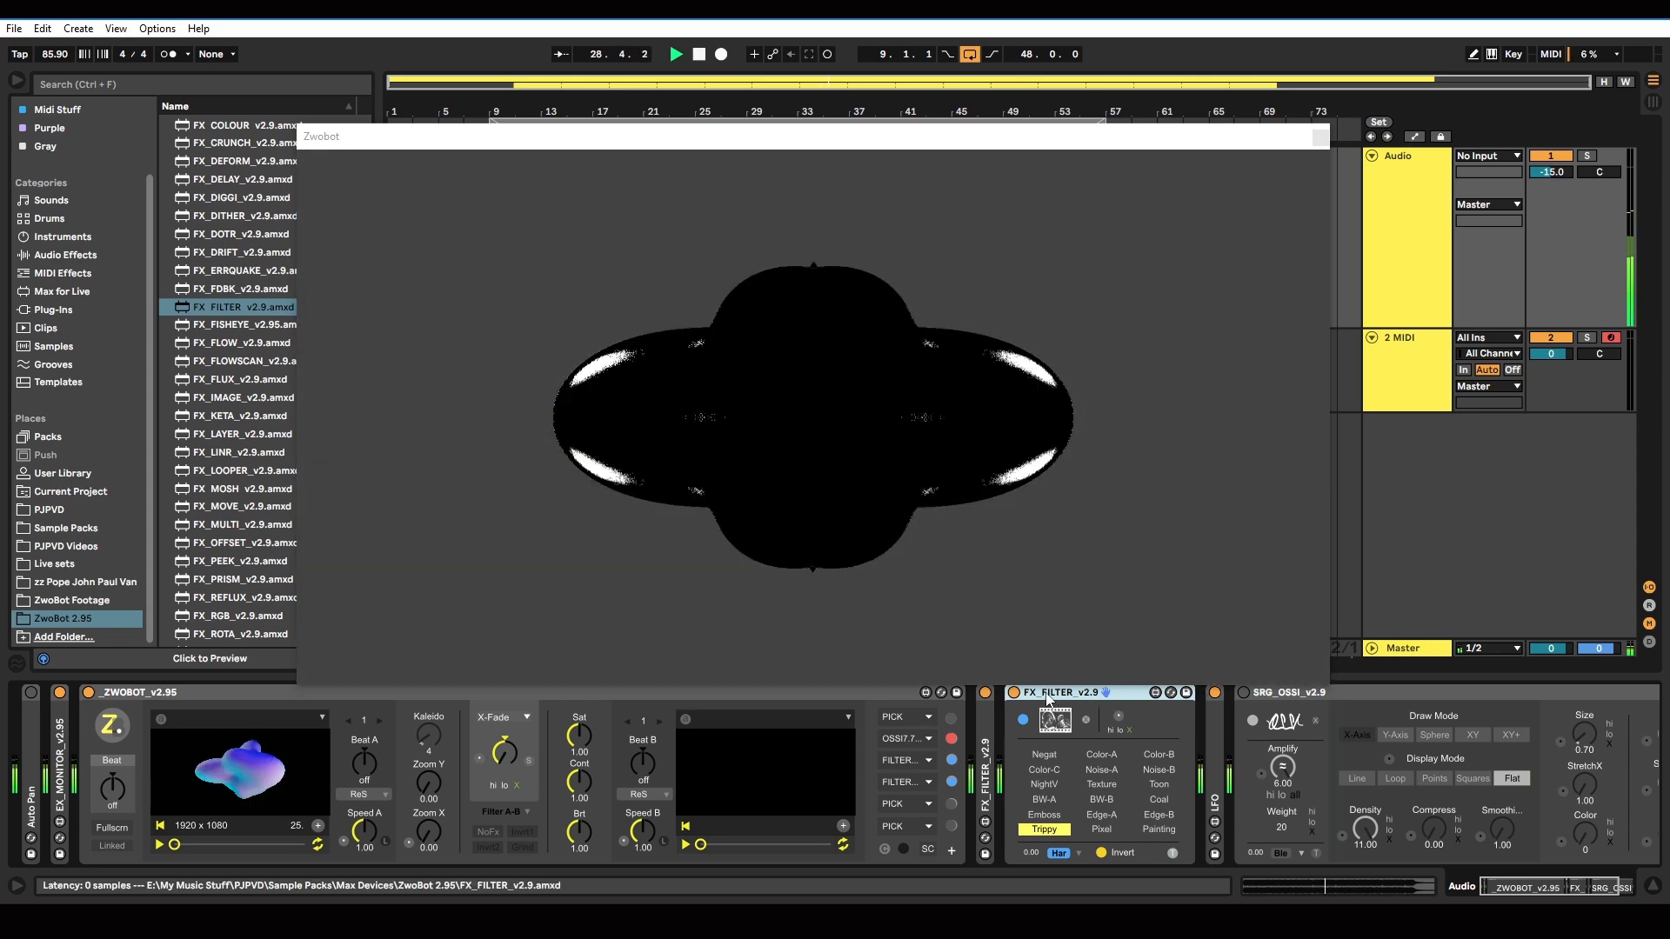
{"action": "double_click", "coordinate": [1063, 693]}
{"action": "left_click_drag", "start_coordinate": [923, 137], "coordinate": [920, 101]}
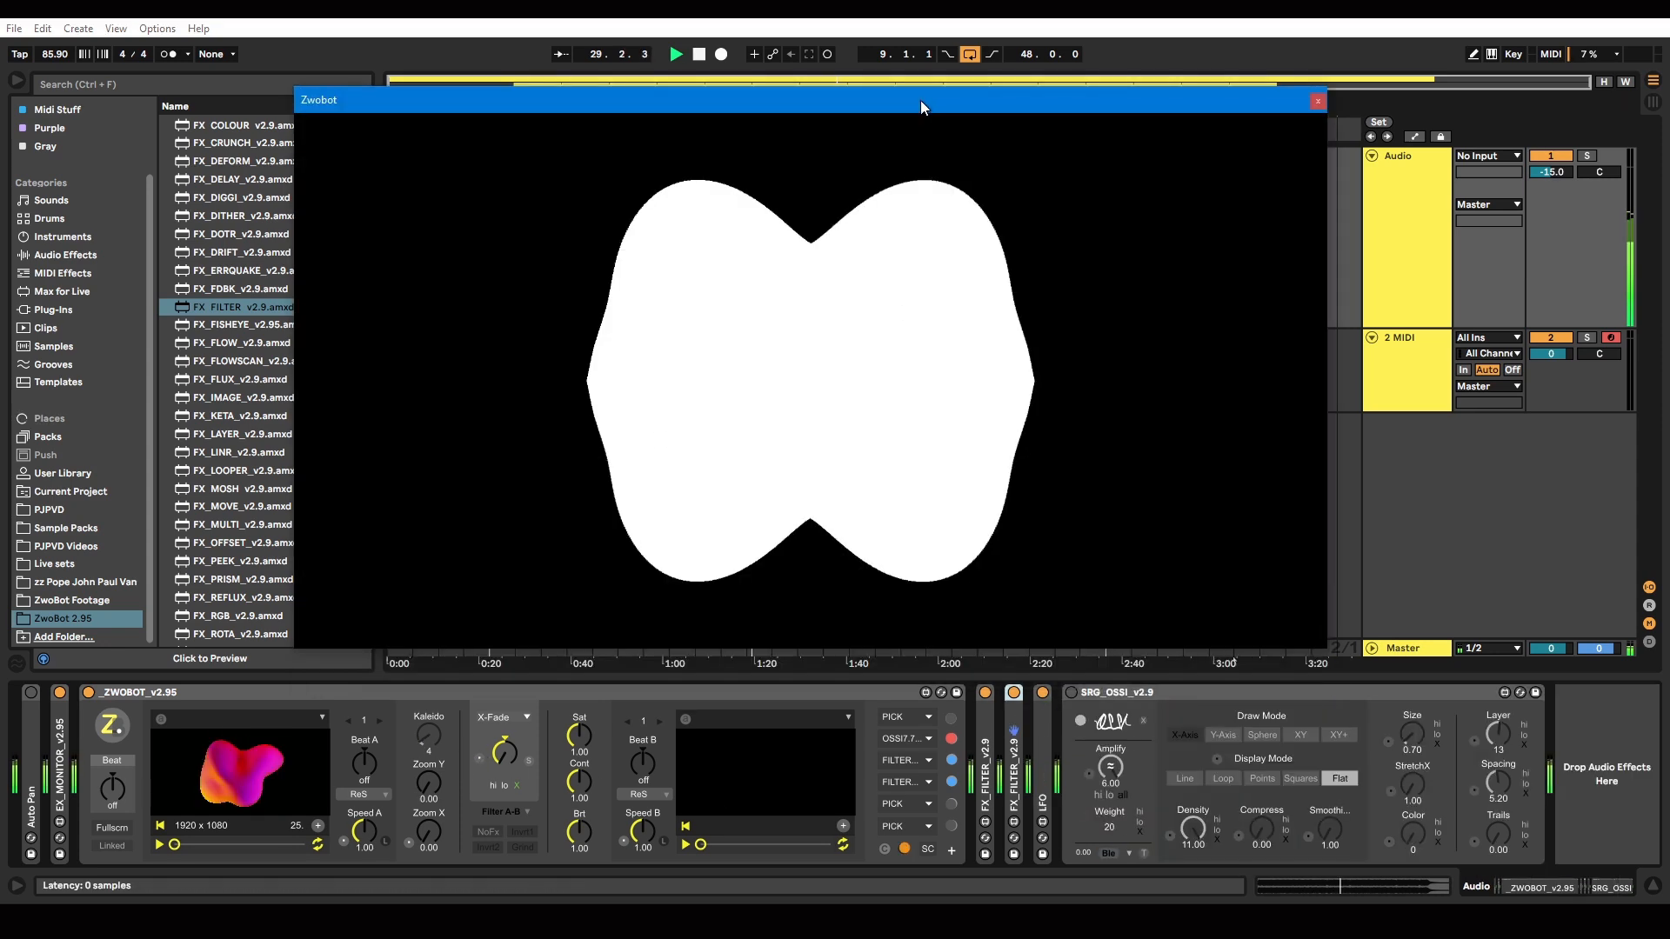
{"action": "left_click", "coordinate": [1071, 693]}
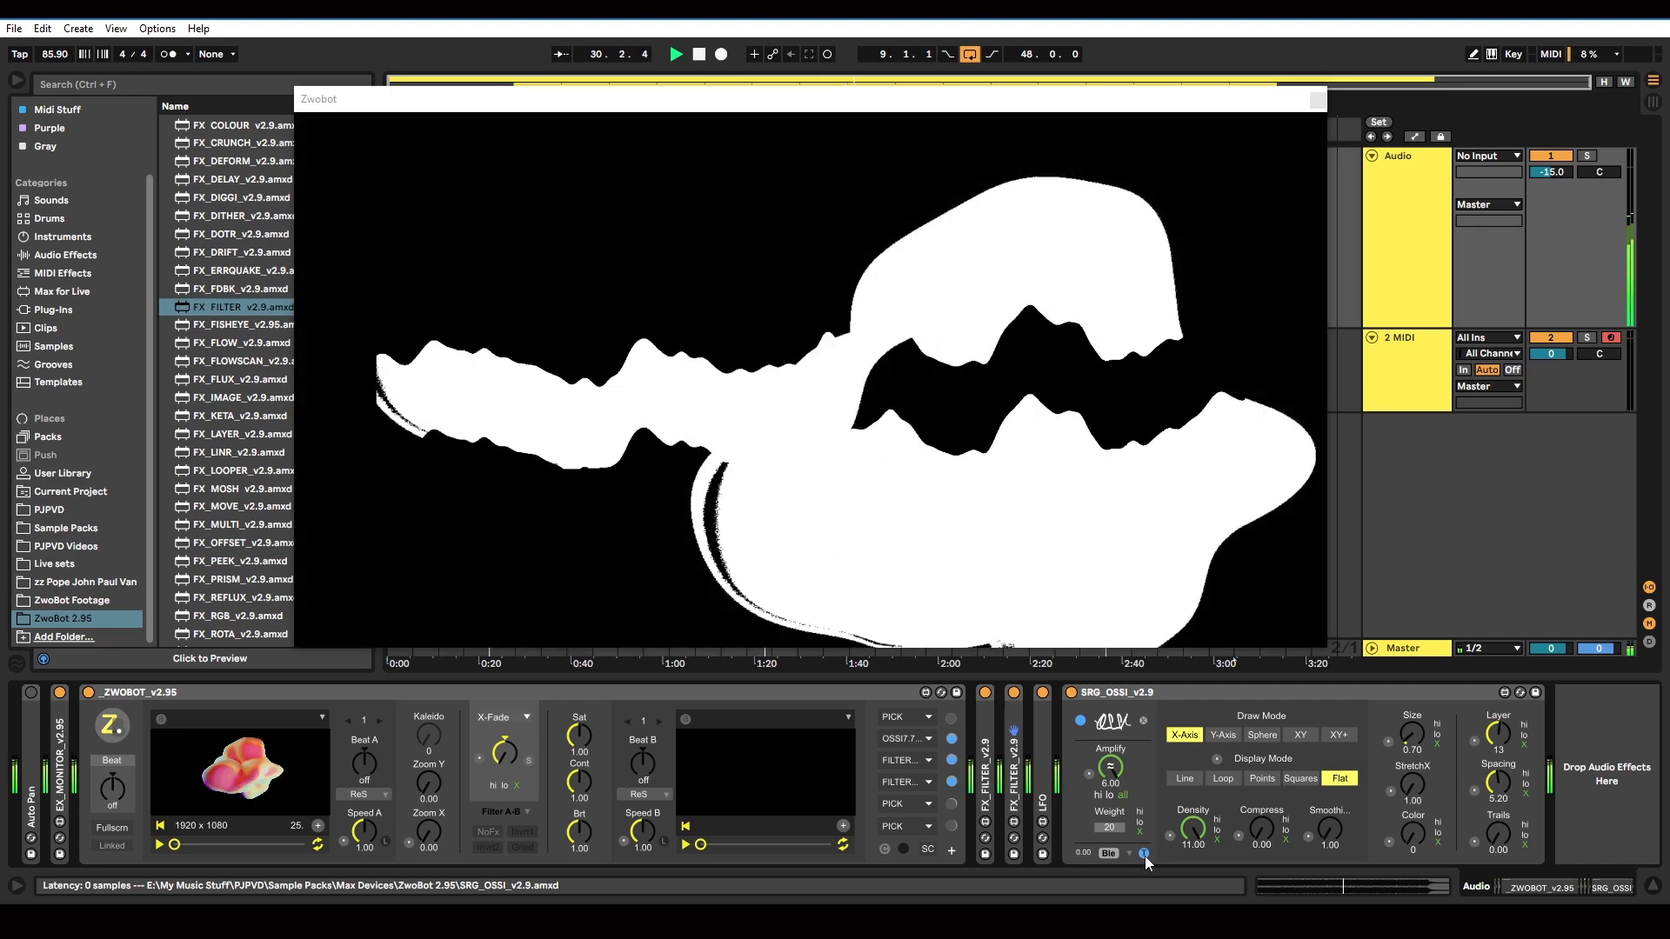
- Turn off the toggle beside SRG_OSSI's blend setting and leave the blend amount at 0.00
{"action": "left_click", "coordinate": [1144, 856]}
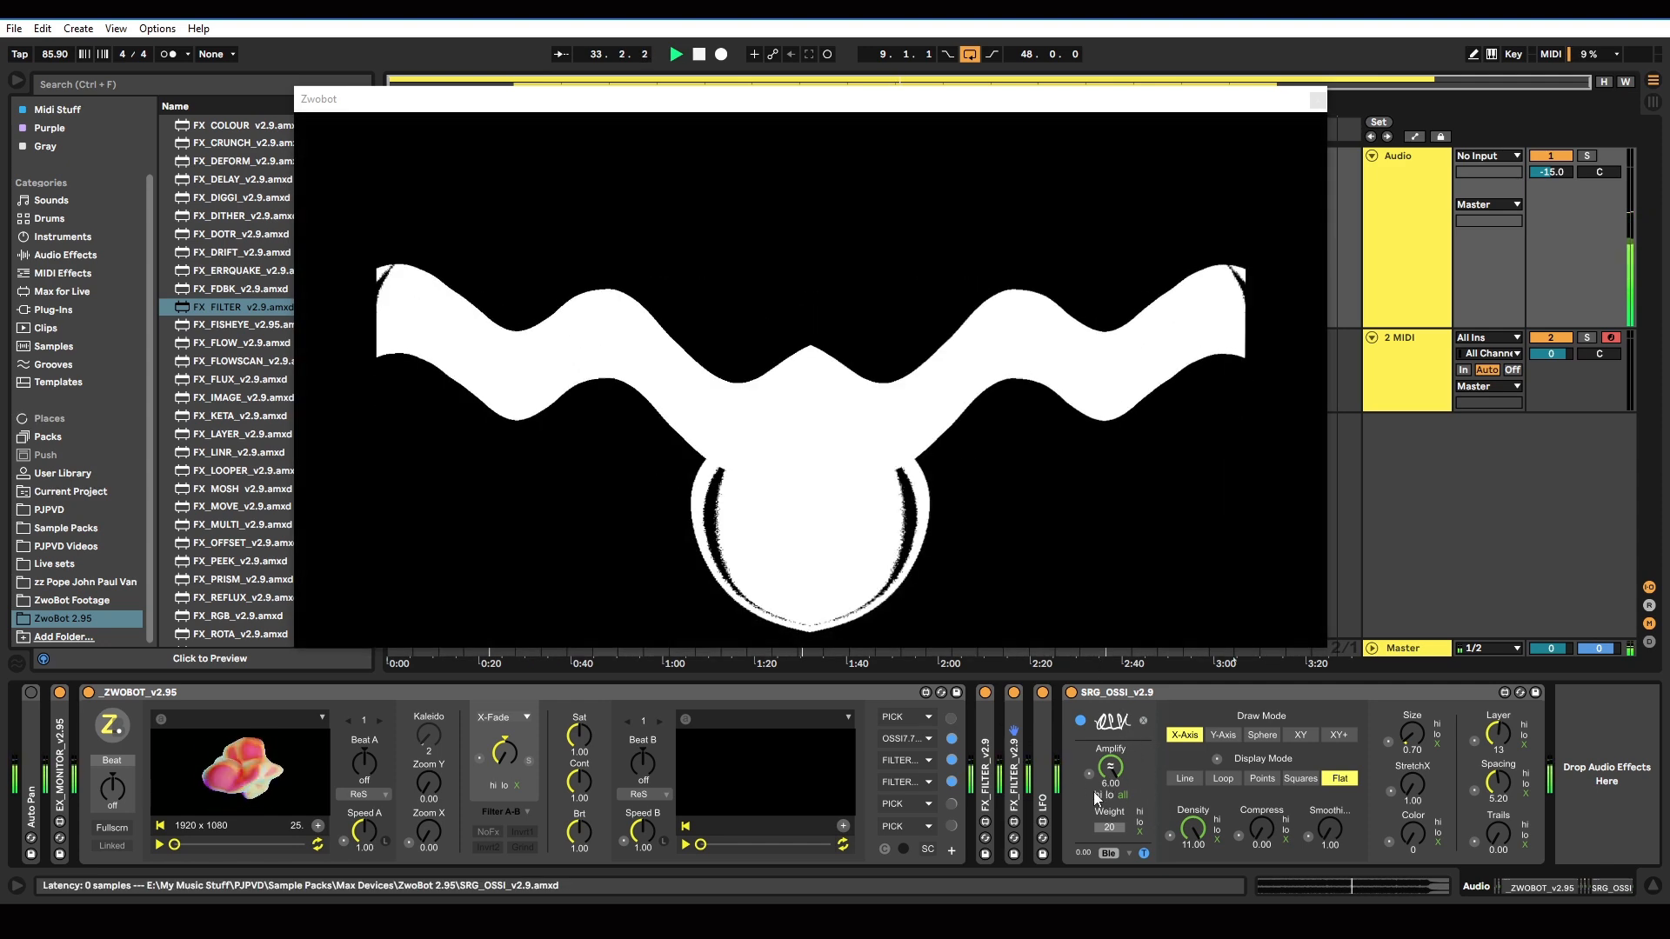
{"action": "left_click", "coordinate": [1142, 853]}
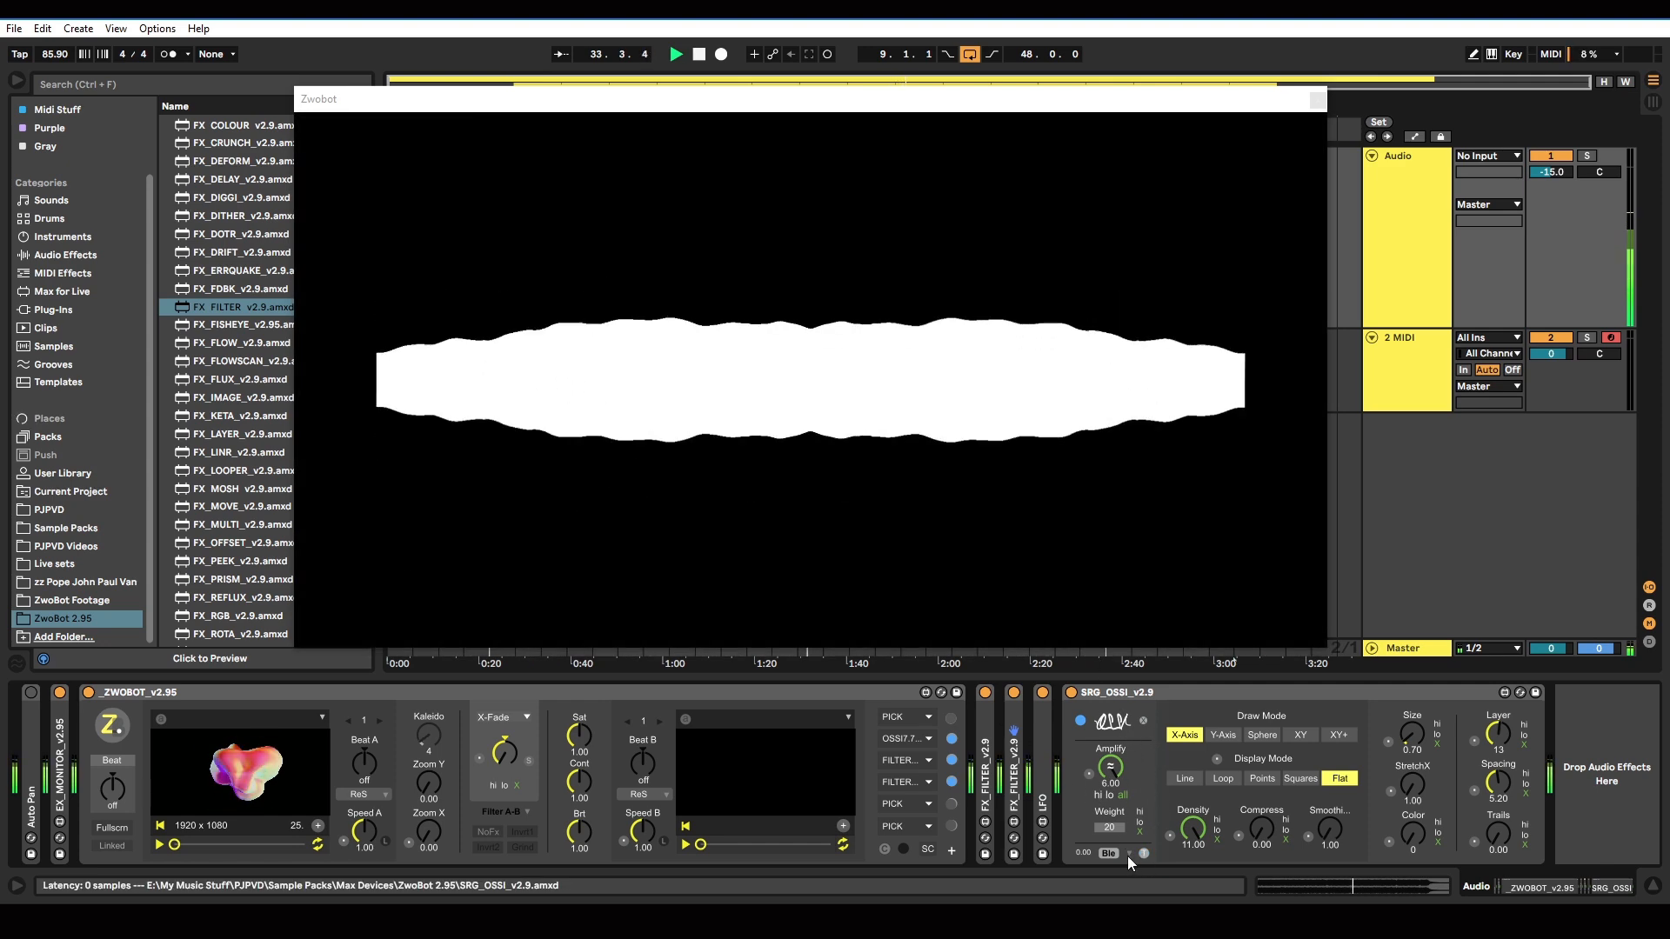
{"action": "mouse_move", "coordinate": [1084, 855]}
{"action": "left_mouse_down"}
{"action": "mouse_move", "coordinate": [1084, 792]}
{"action": "mouse_move", "coordinate": [1084, 844]}
{"action": "left_mouse_up"}
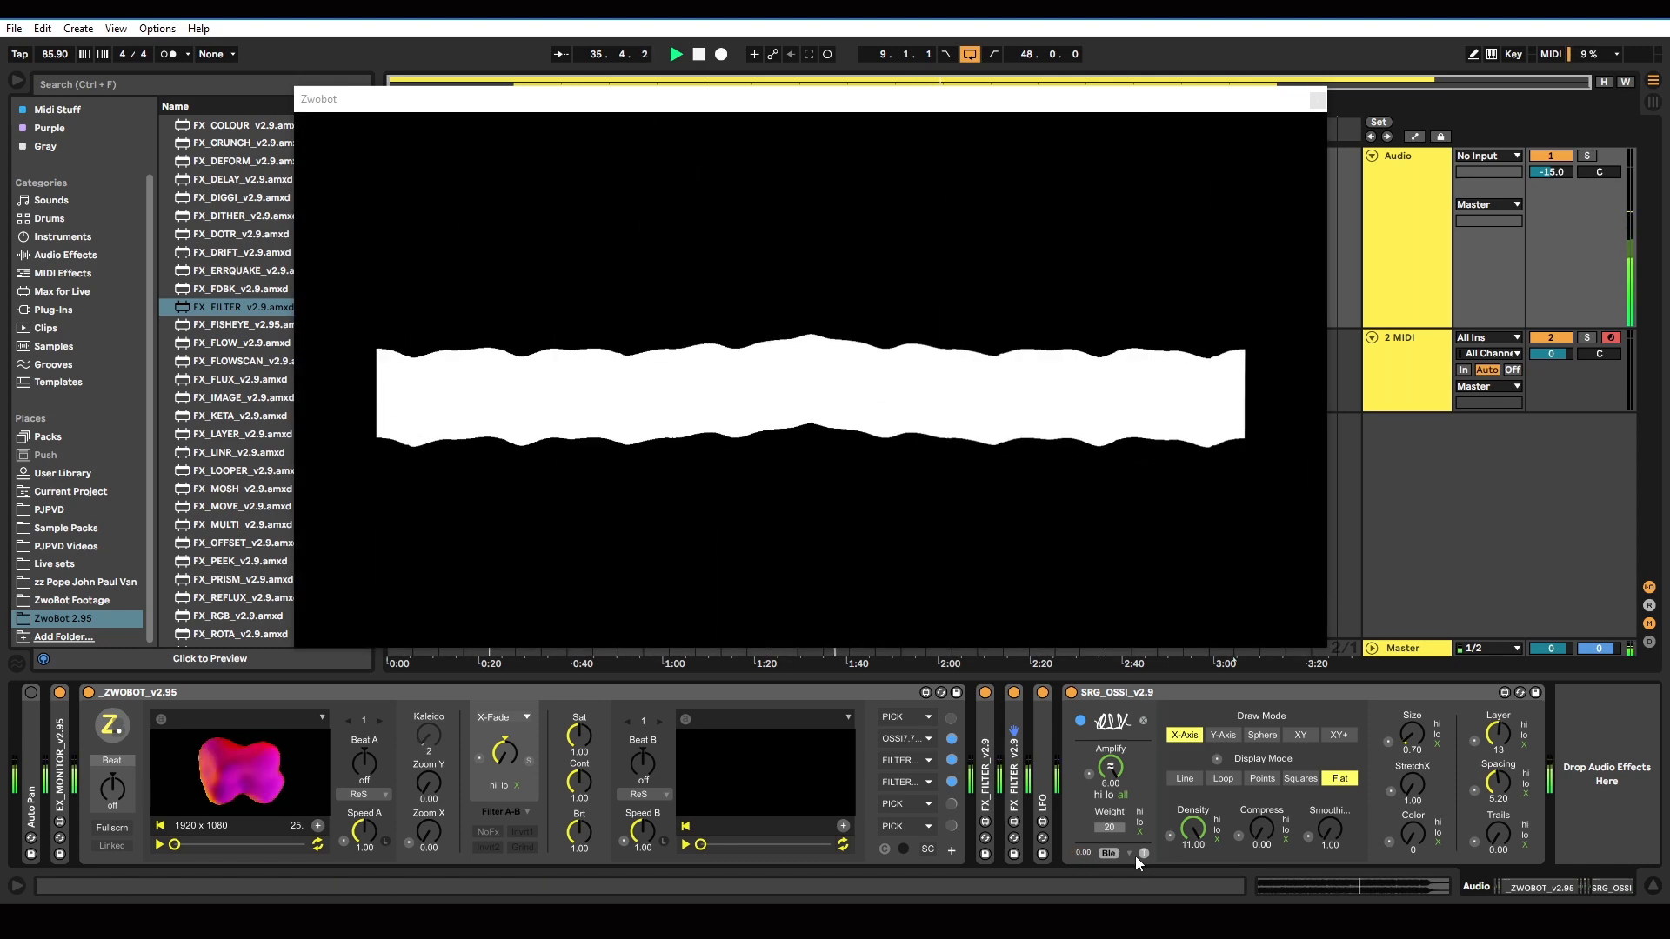
- Try the Ove, Lig and Col blend modes on SRG_OSSI and set the blend mode to Dif
{"action": "left_click", "coordinate": [1110, 851]}
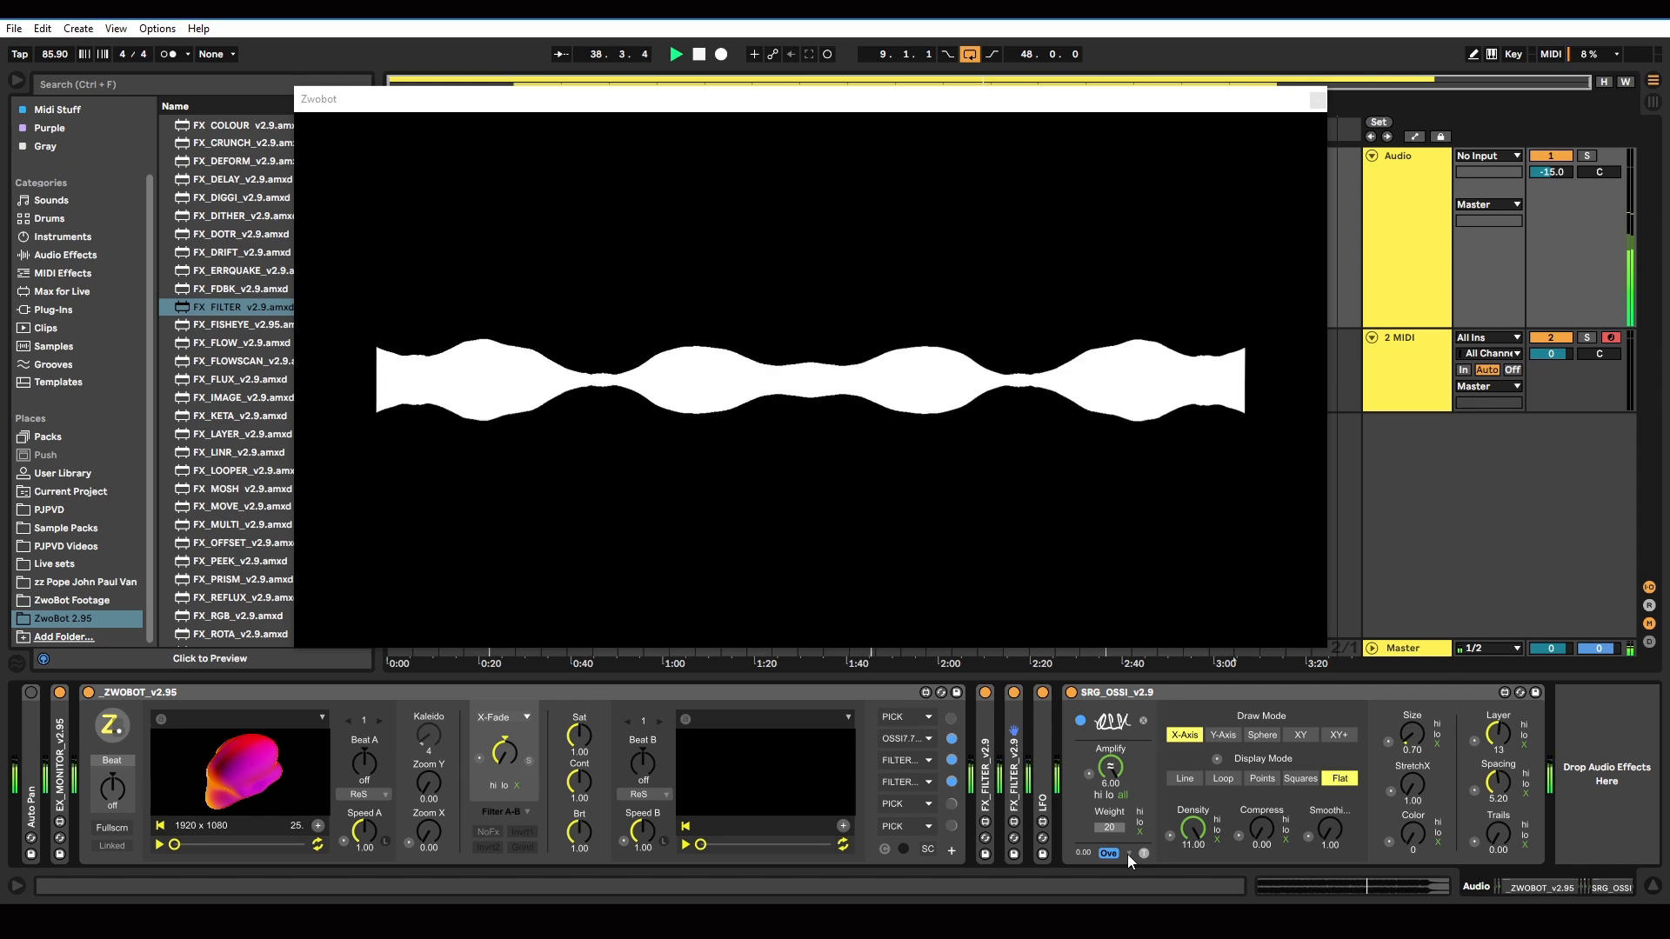
{"action": "left_click", "coordinate": [1128, 855]}
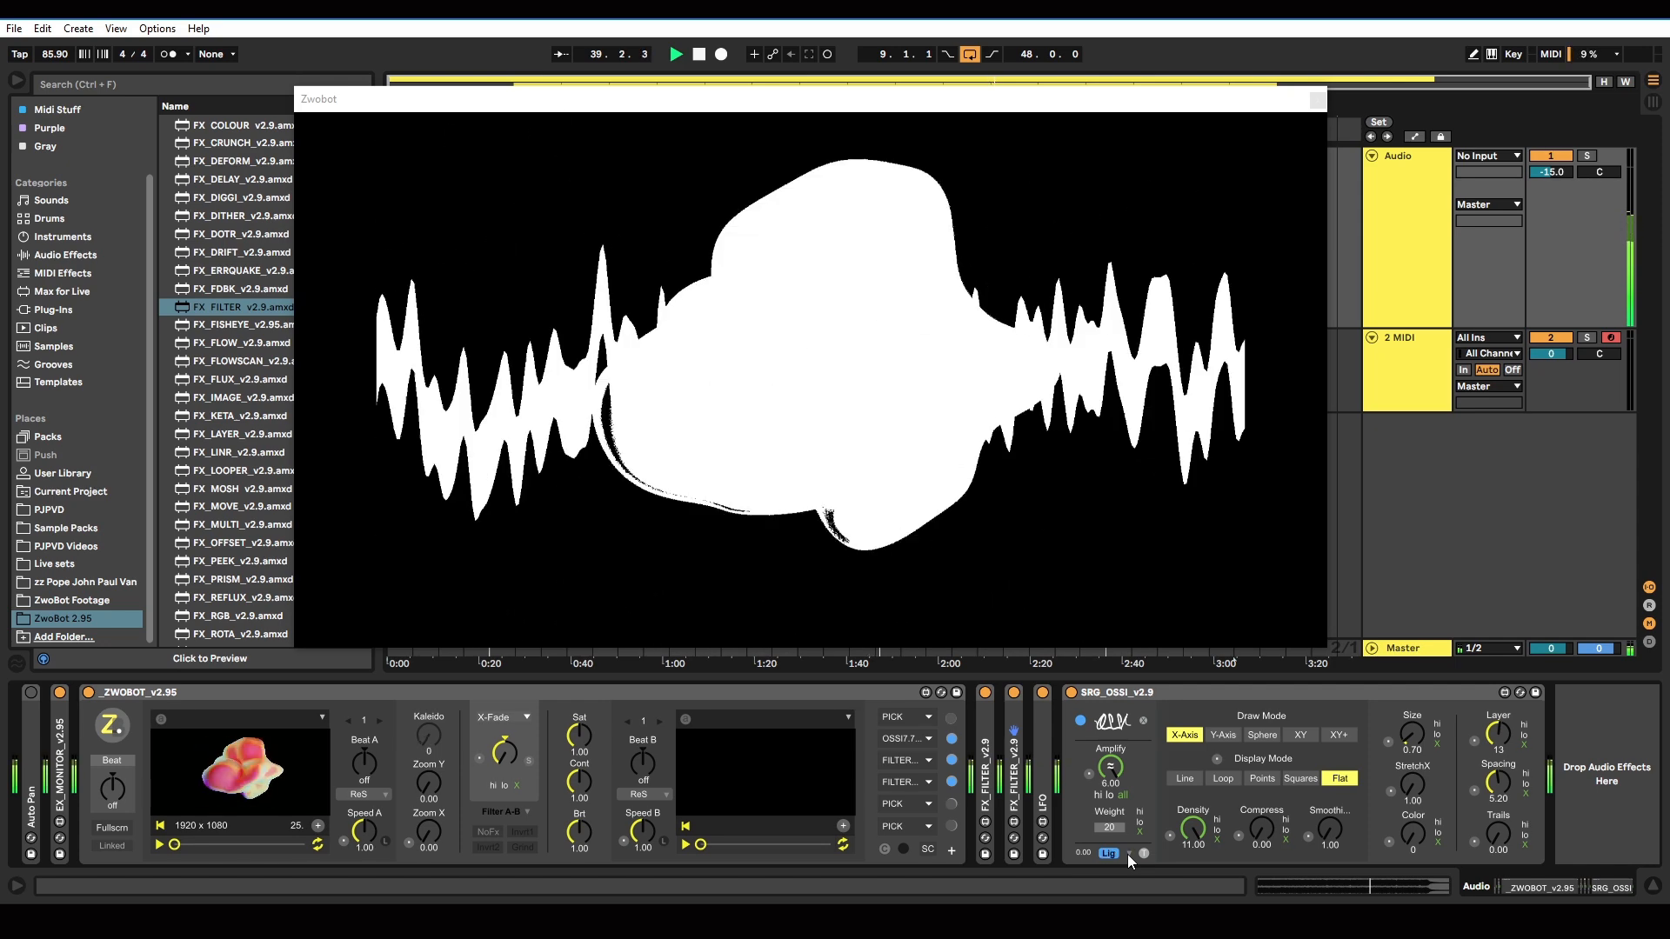
{"action": "left_click", "coordinate": [1128, 854]}
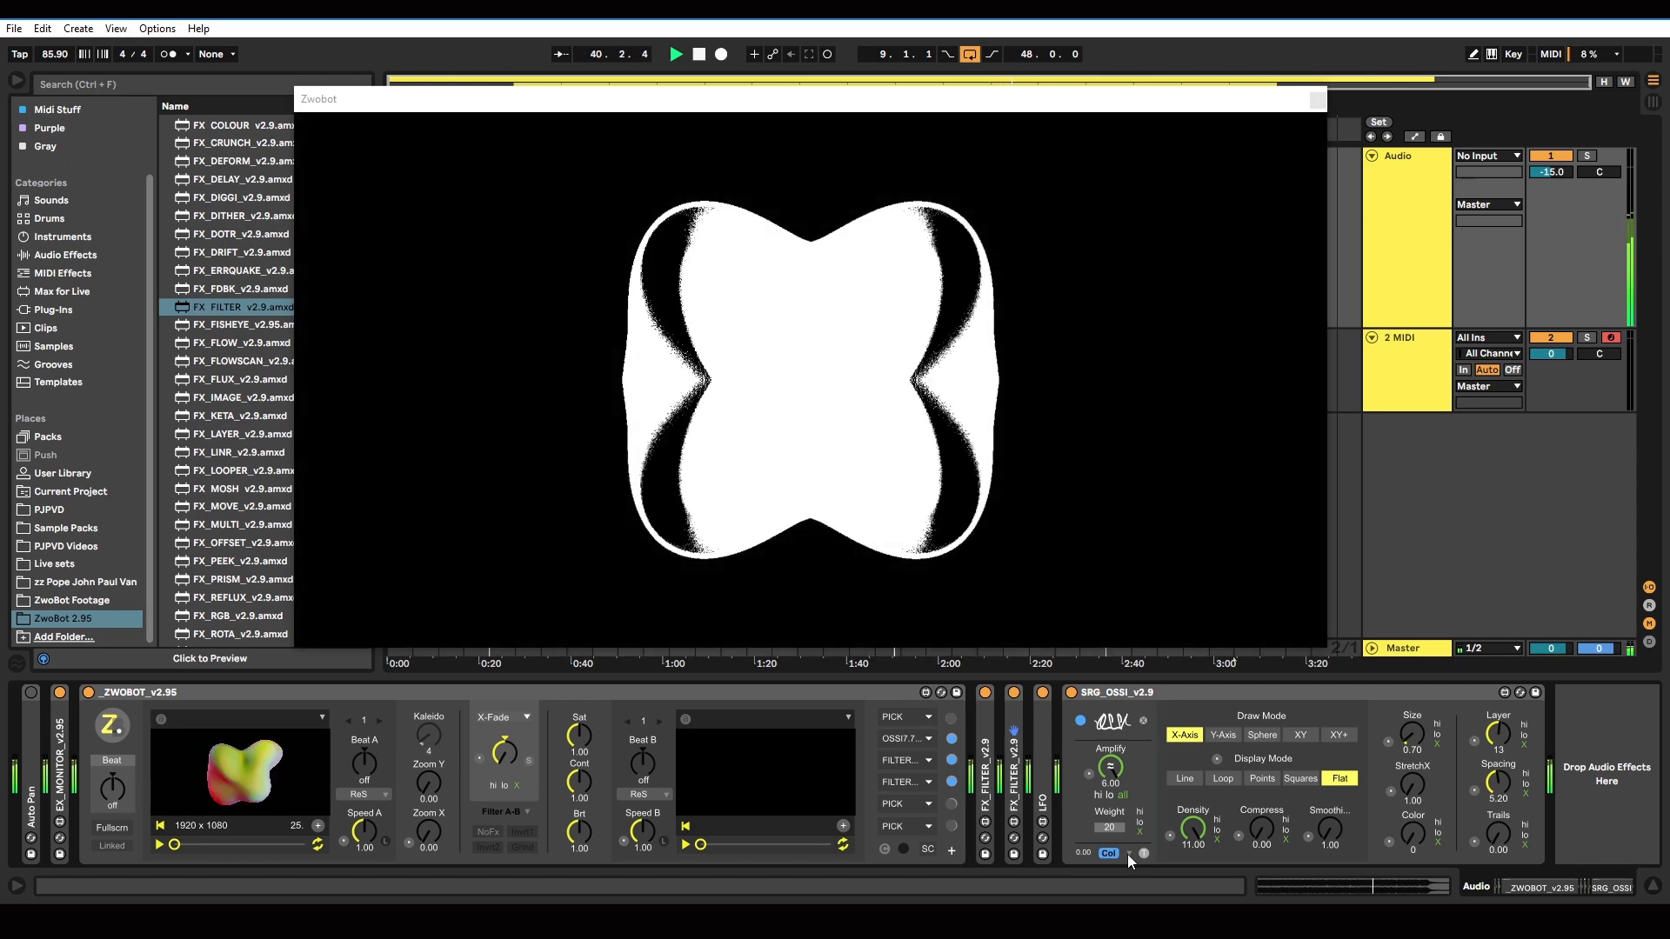
{"action": "left_click", "coordinate": [1127, 854]}
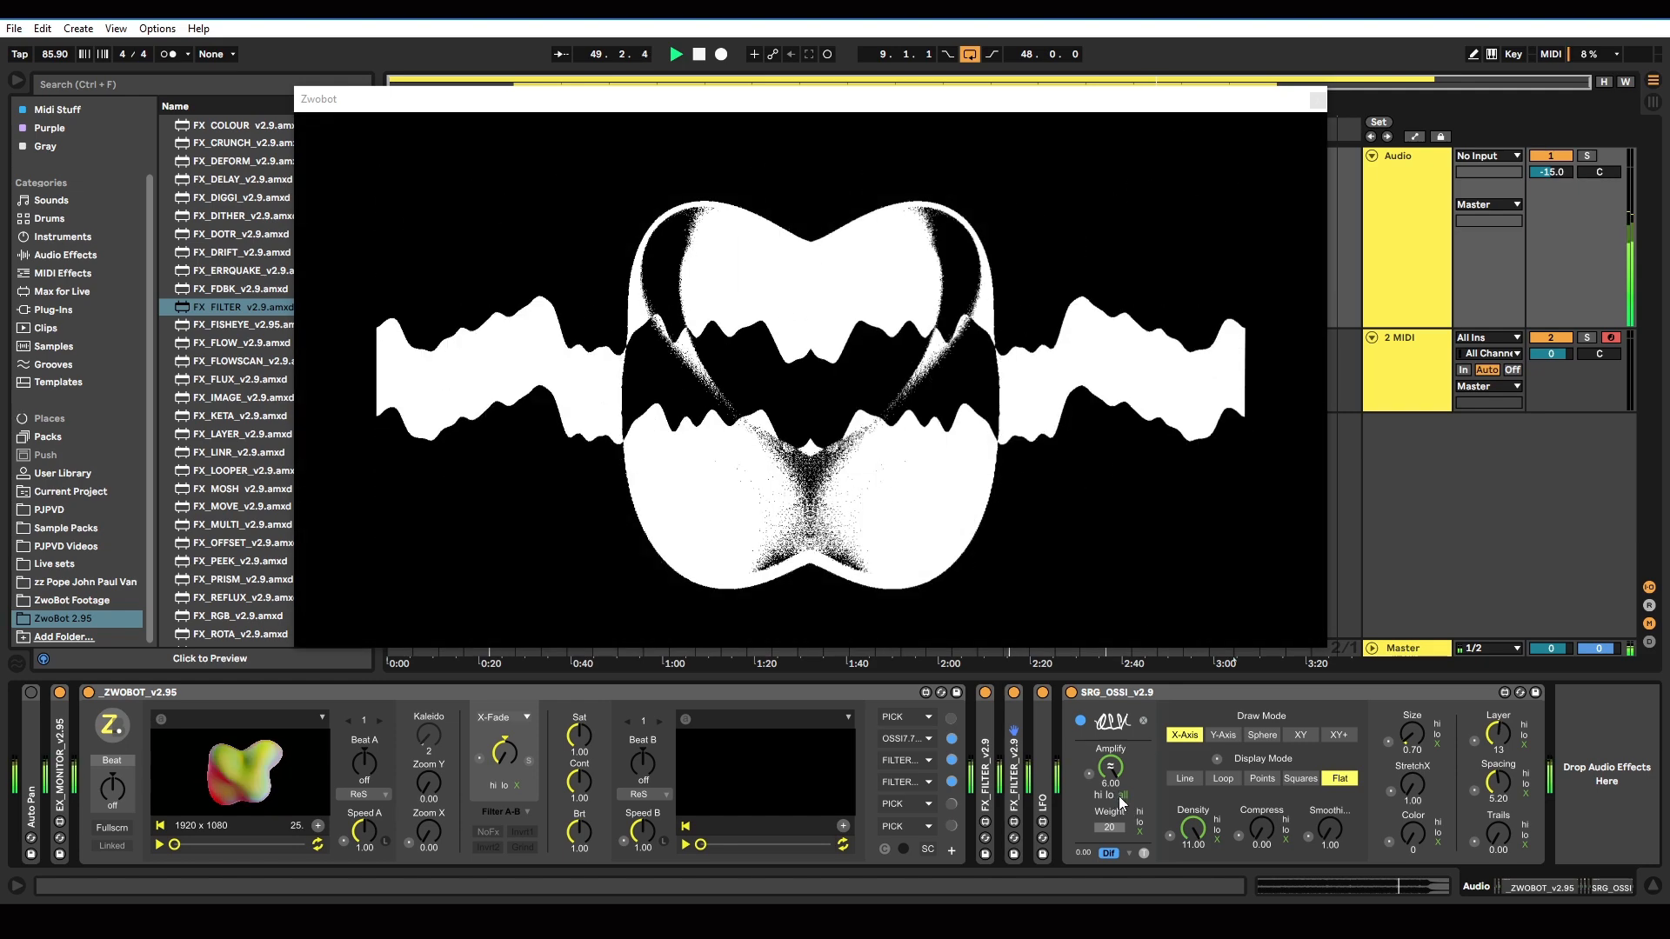
- Try Amplify on a single audio band and back on all, and try driving Weight from lo and hi before switching that off
{"action": "left_click", "coordinate": [1112, 795]}
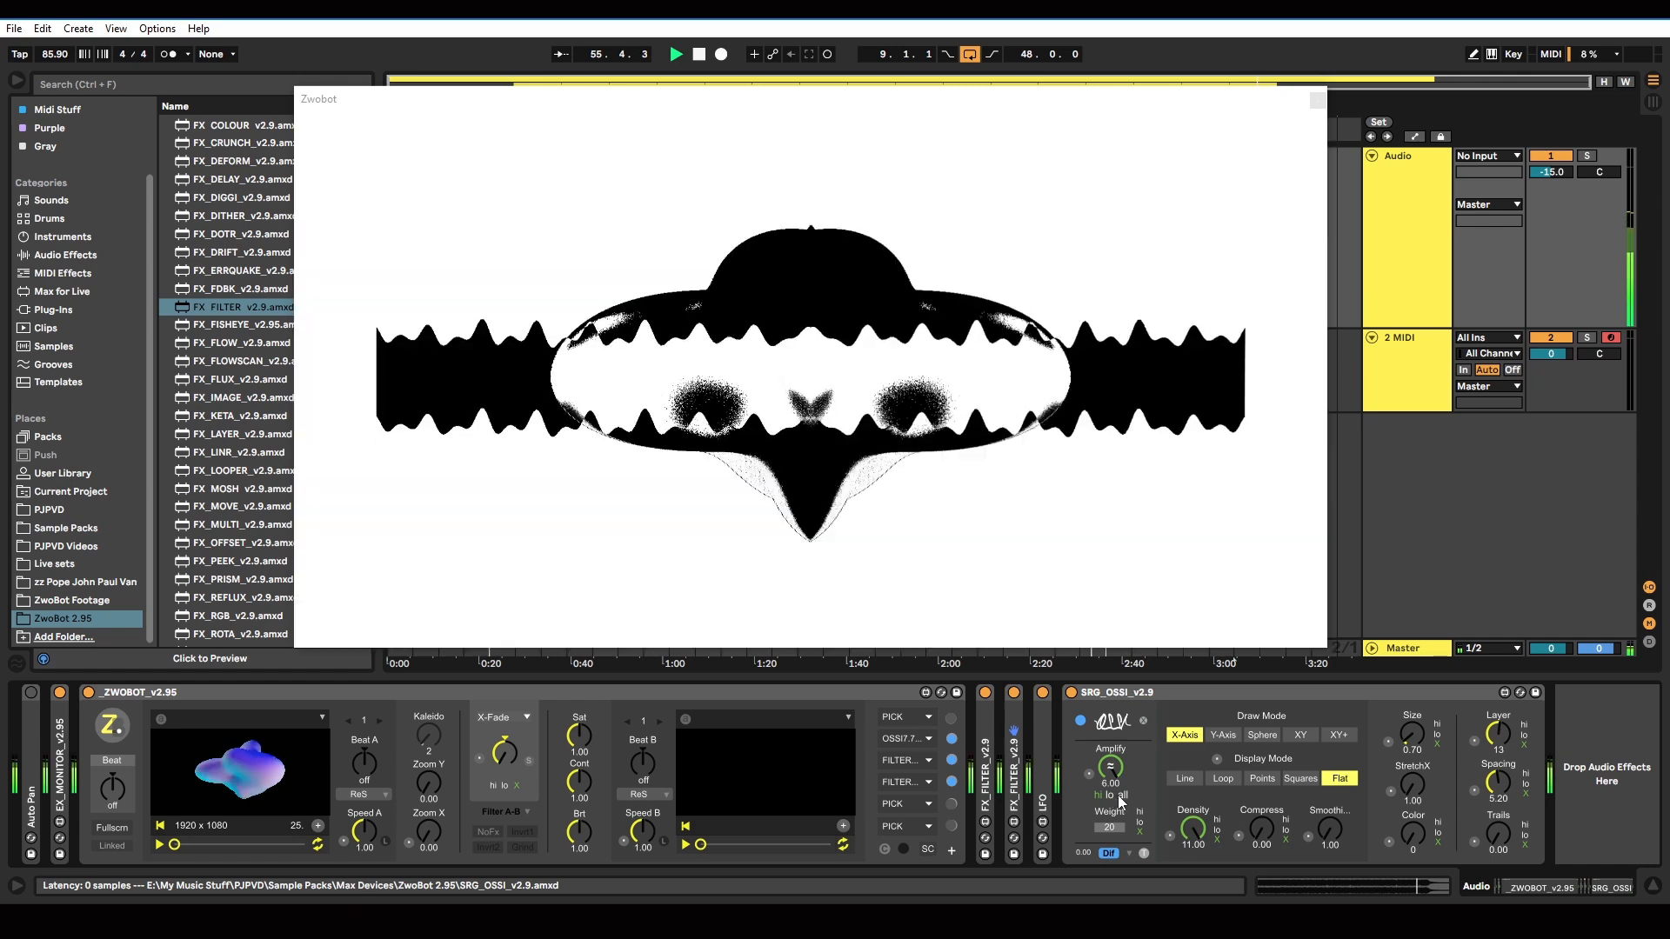
{"action": "left_click", "coordinate": [1121, 795]}
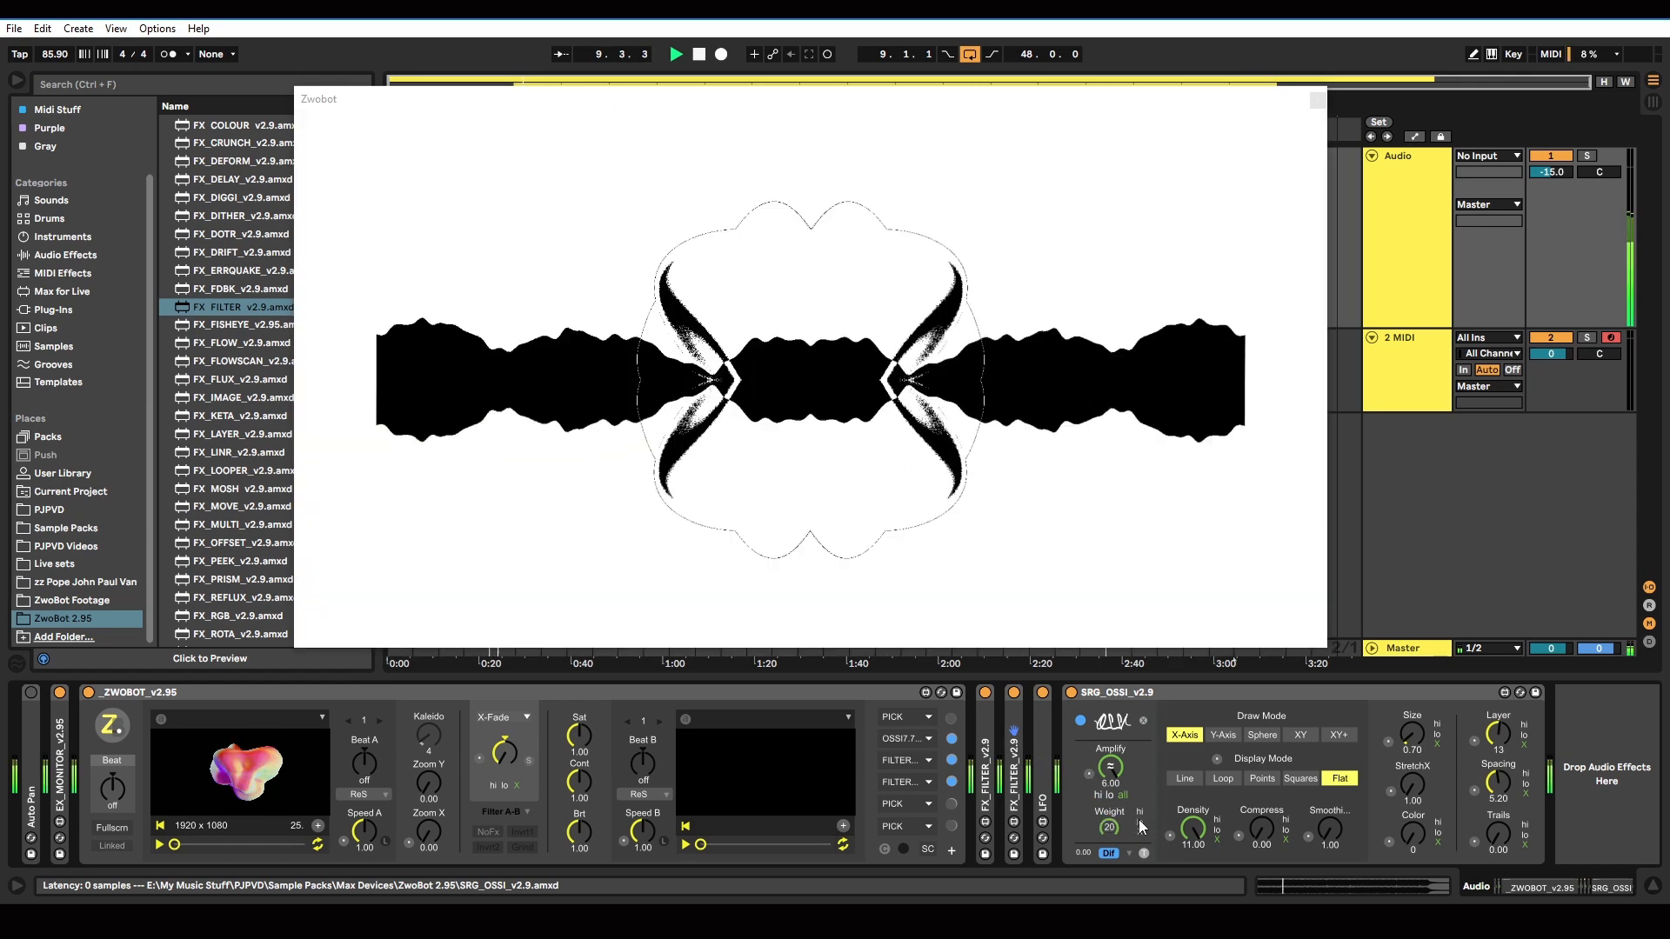
{"action": "left_click", "coordinate": [1140, 822]}
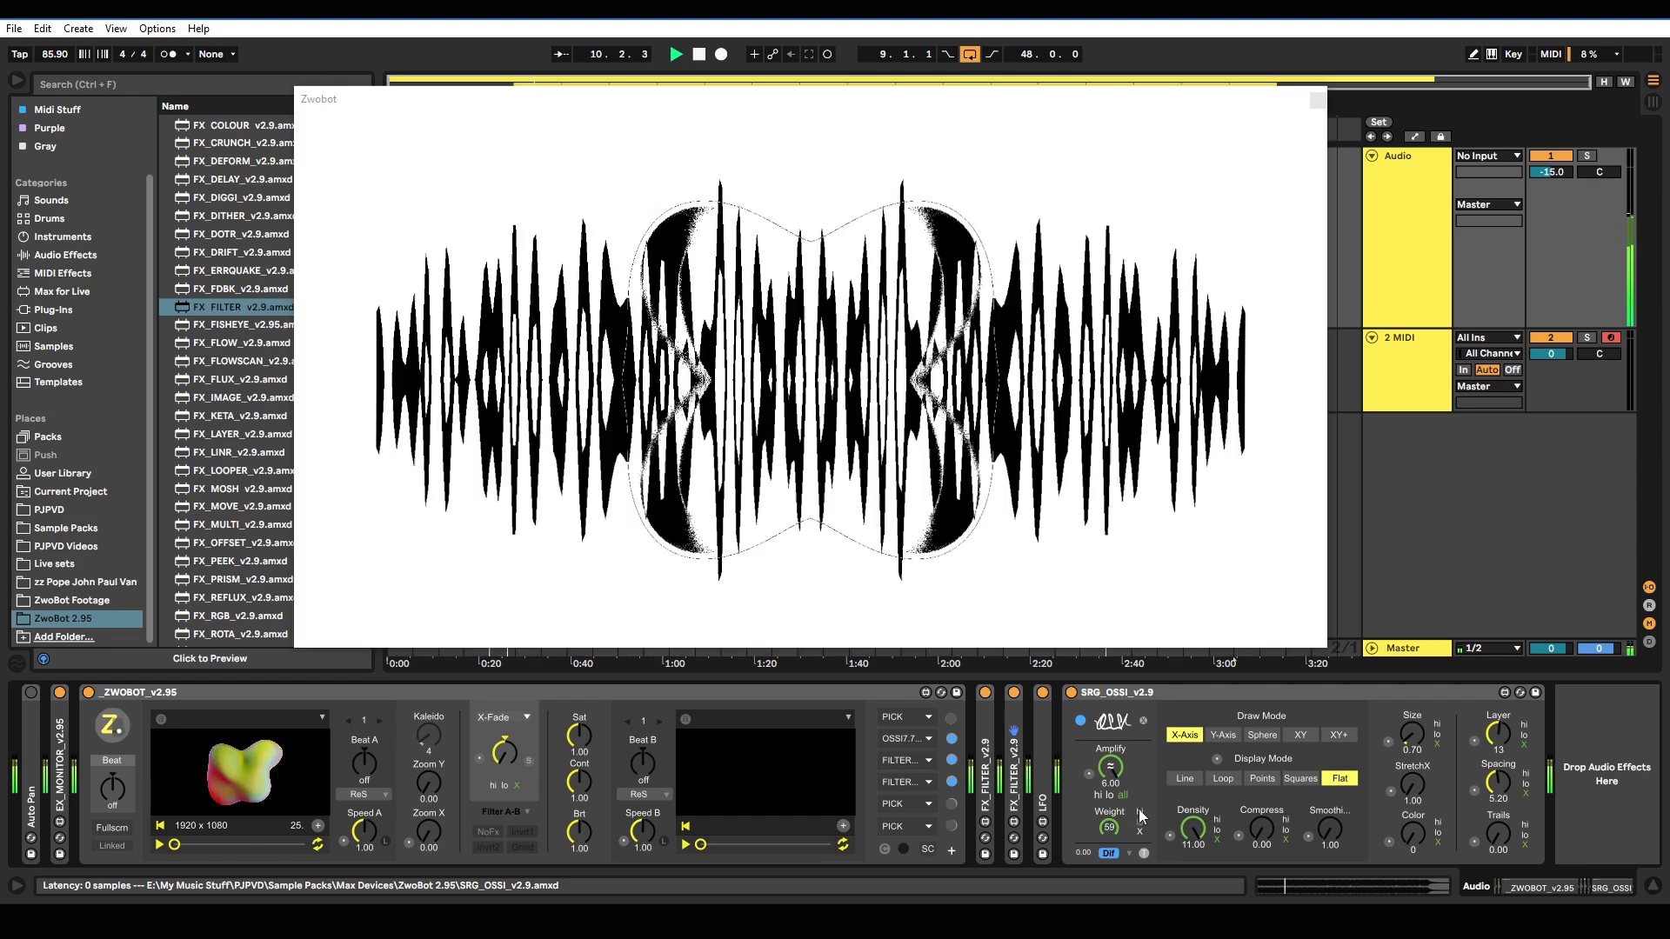
{"action": "left_click", "coordinate": [1140, 811]}
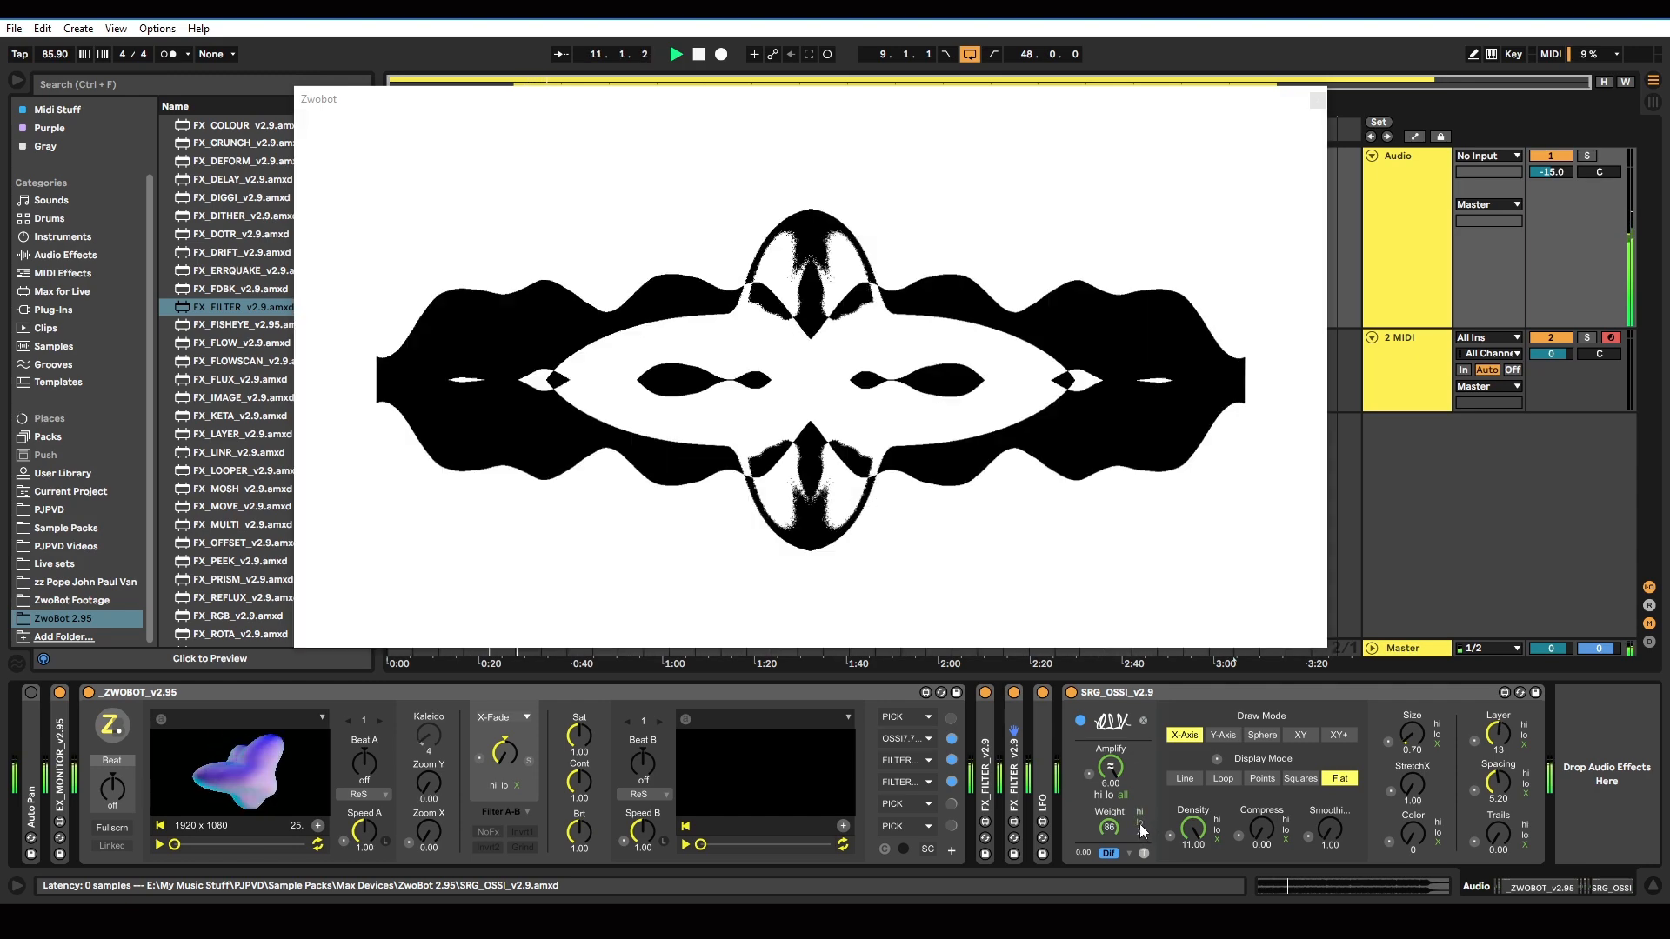
{"action": "left_click", "coordinate": [1140, 832]}
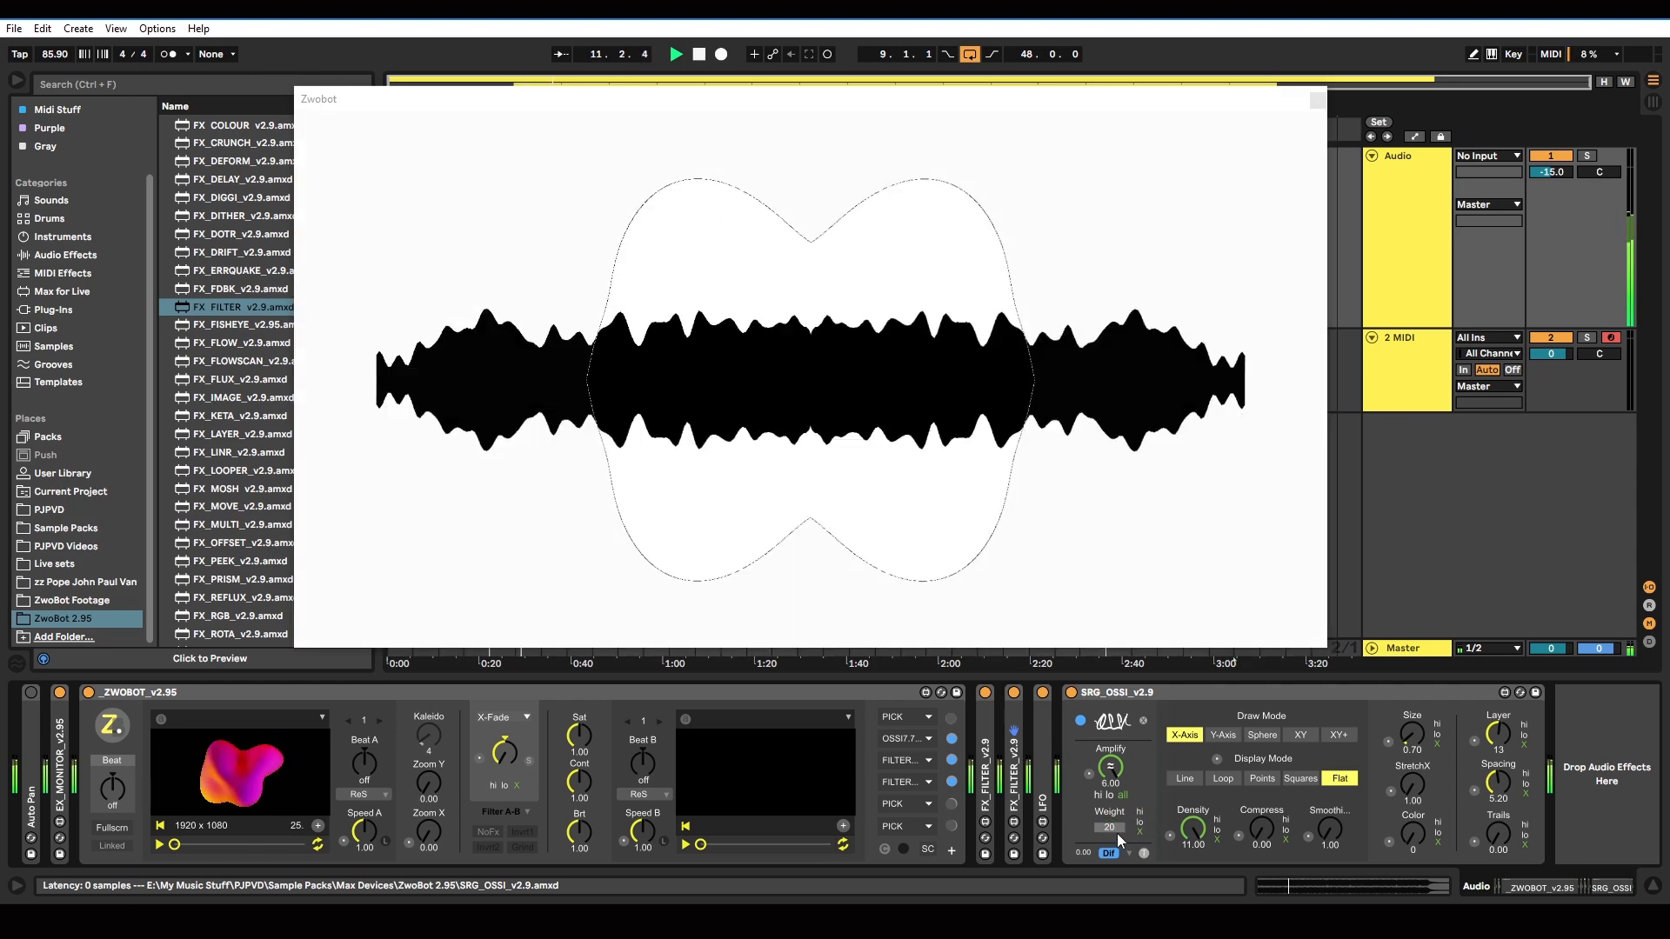
- Try the waveform's Weight at 0 and at 127, and return it to 0
{"action": "left_click_drag", "start_coordinate": [1113, 829], "coordinate": [1113, 849]}
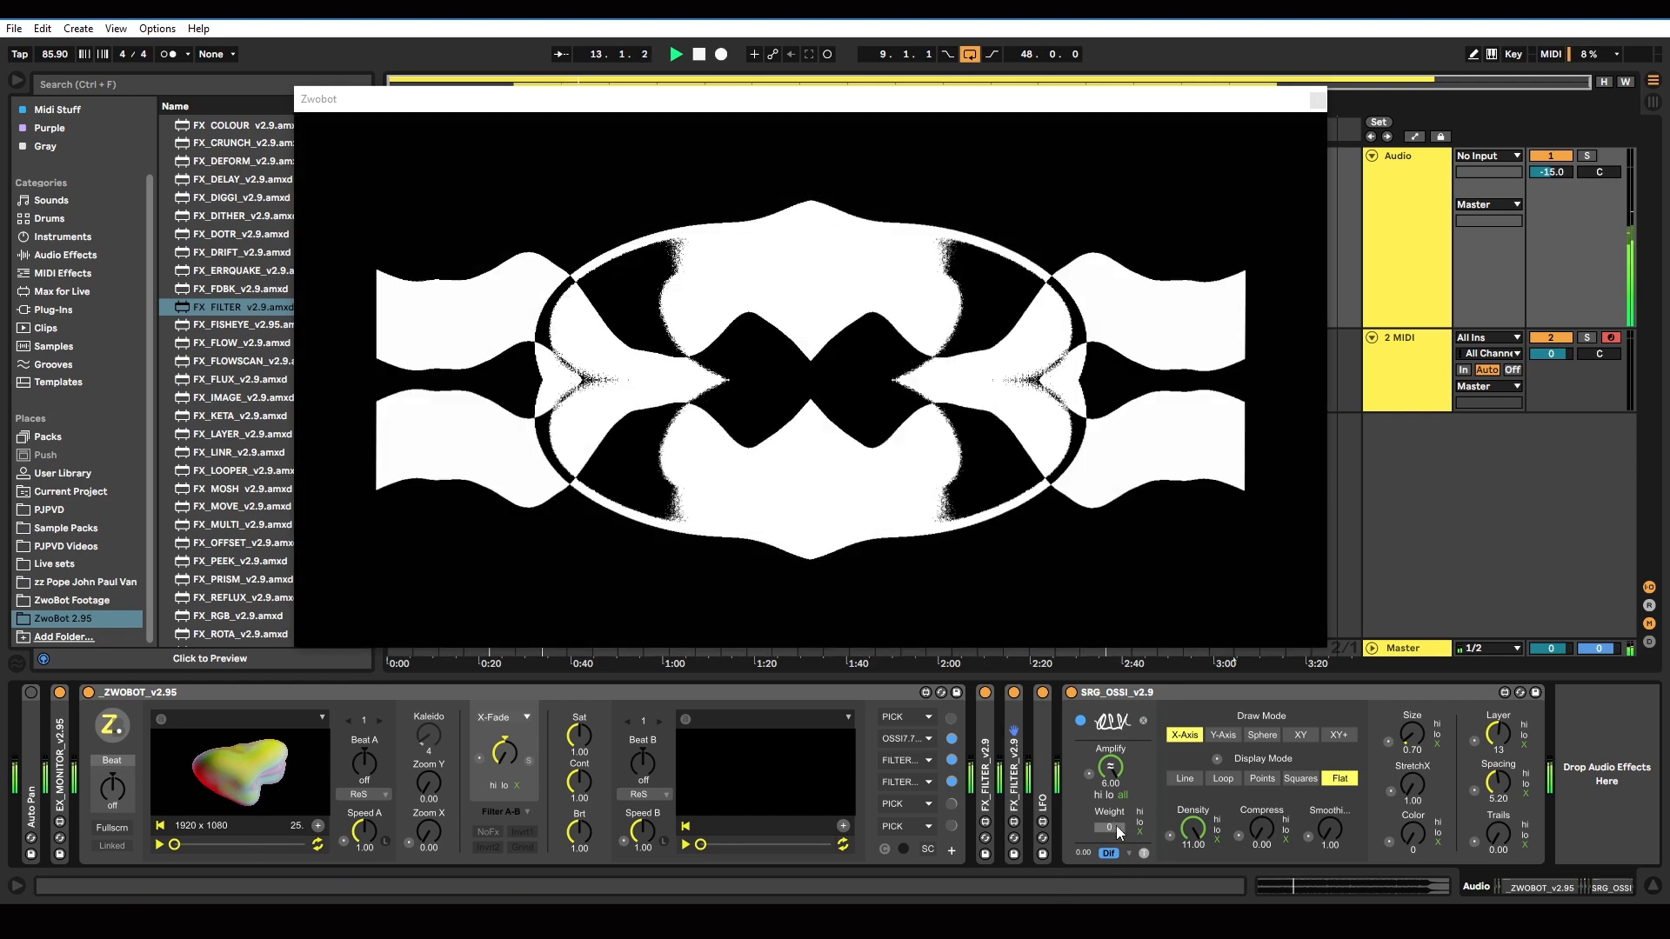
{"action": "left_click_drag", "start_coordinate": [1115, 827], "coordinate": [1115, 766]}
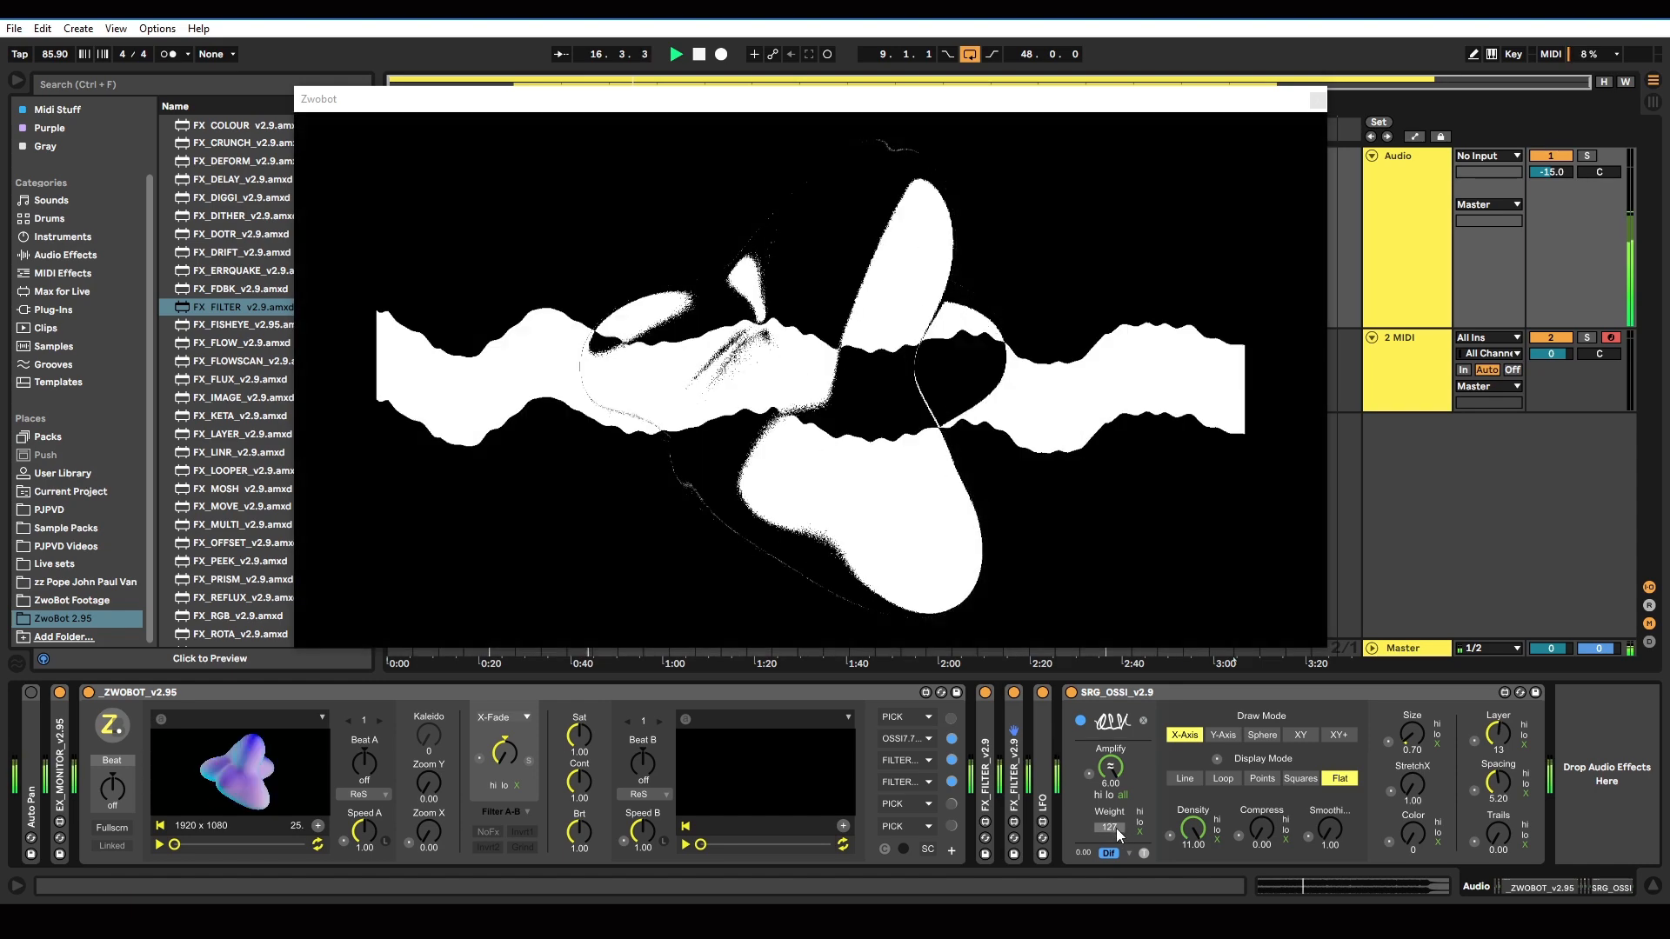
{"action": "left_click_drag", "start_coordinate": [1115, 828], "coordinate": [1115, 938]}
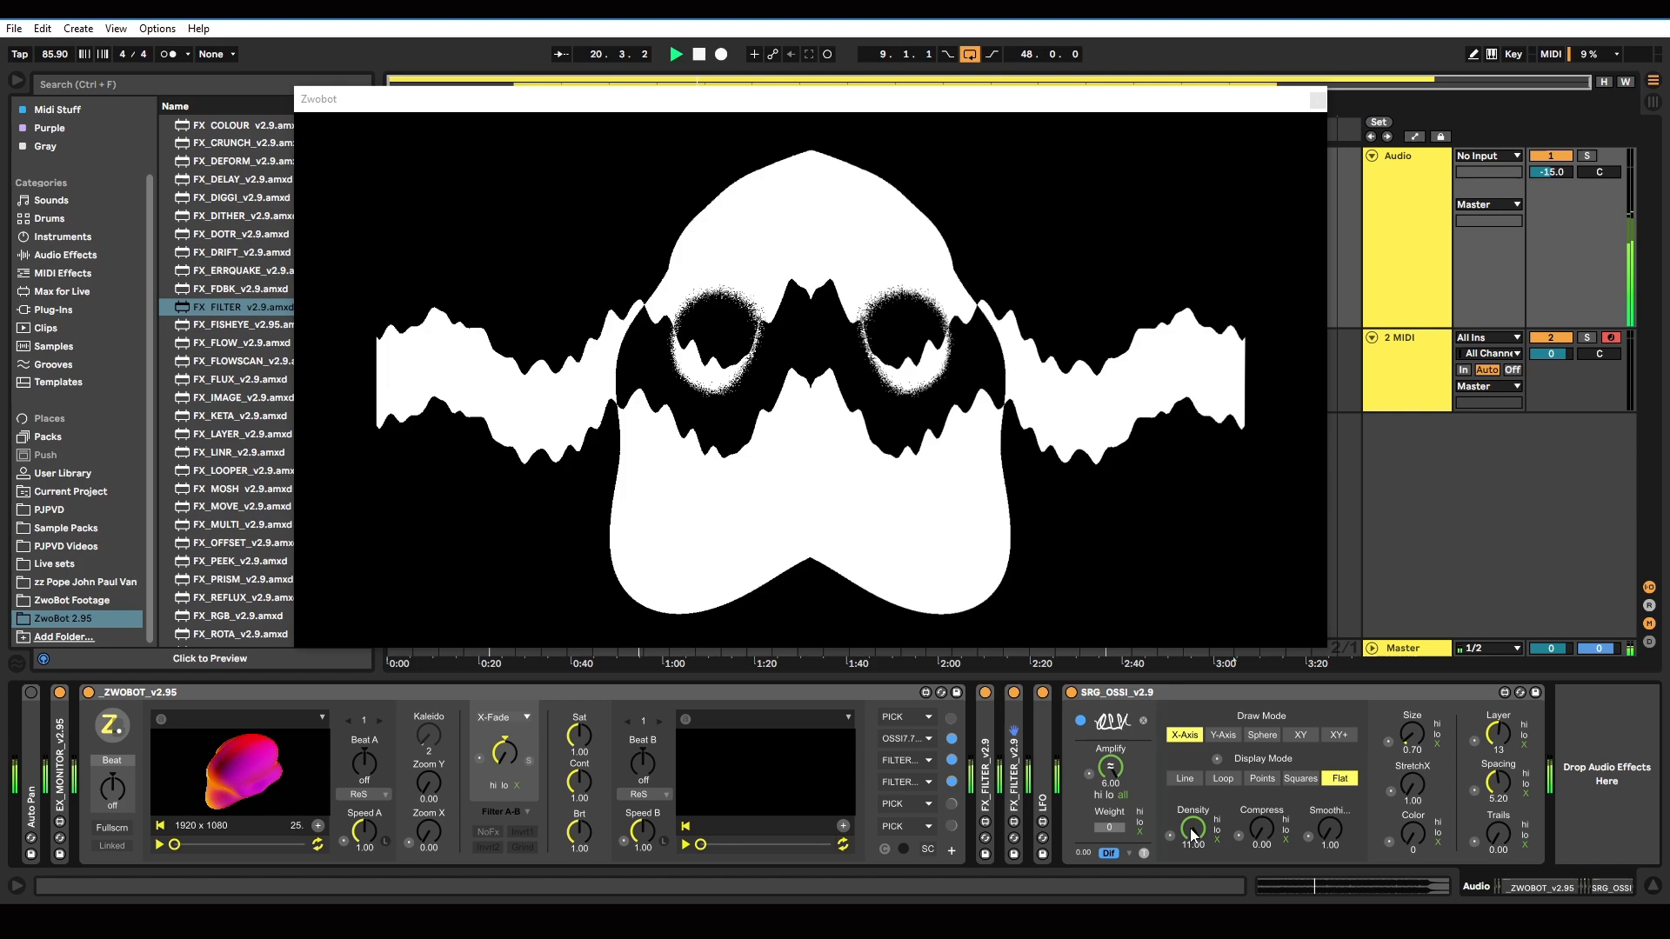
- Reset Density to 0.00 and let the lo audio band drive both Density and Compress
{"action": "double_click", "coordinate": [1193, 833]}
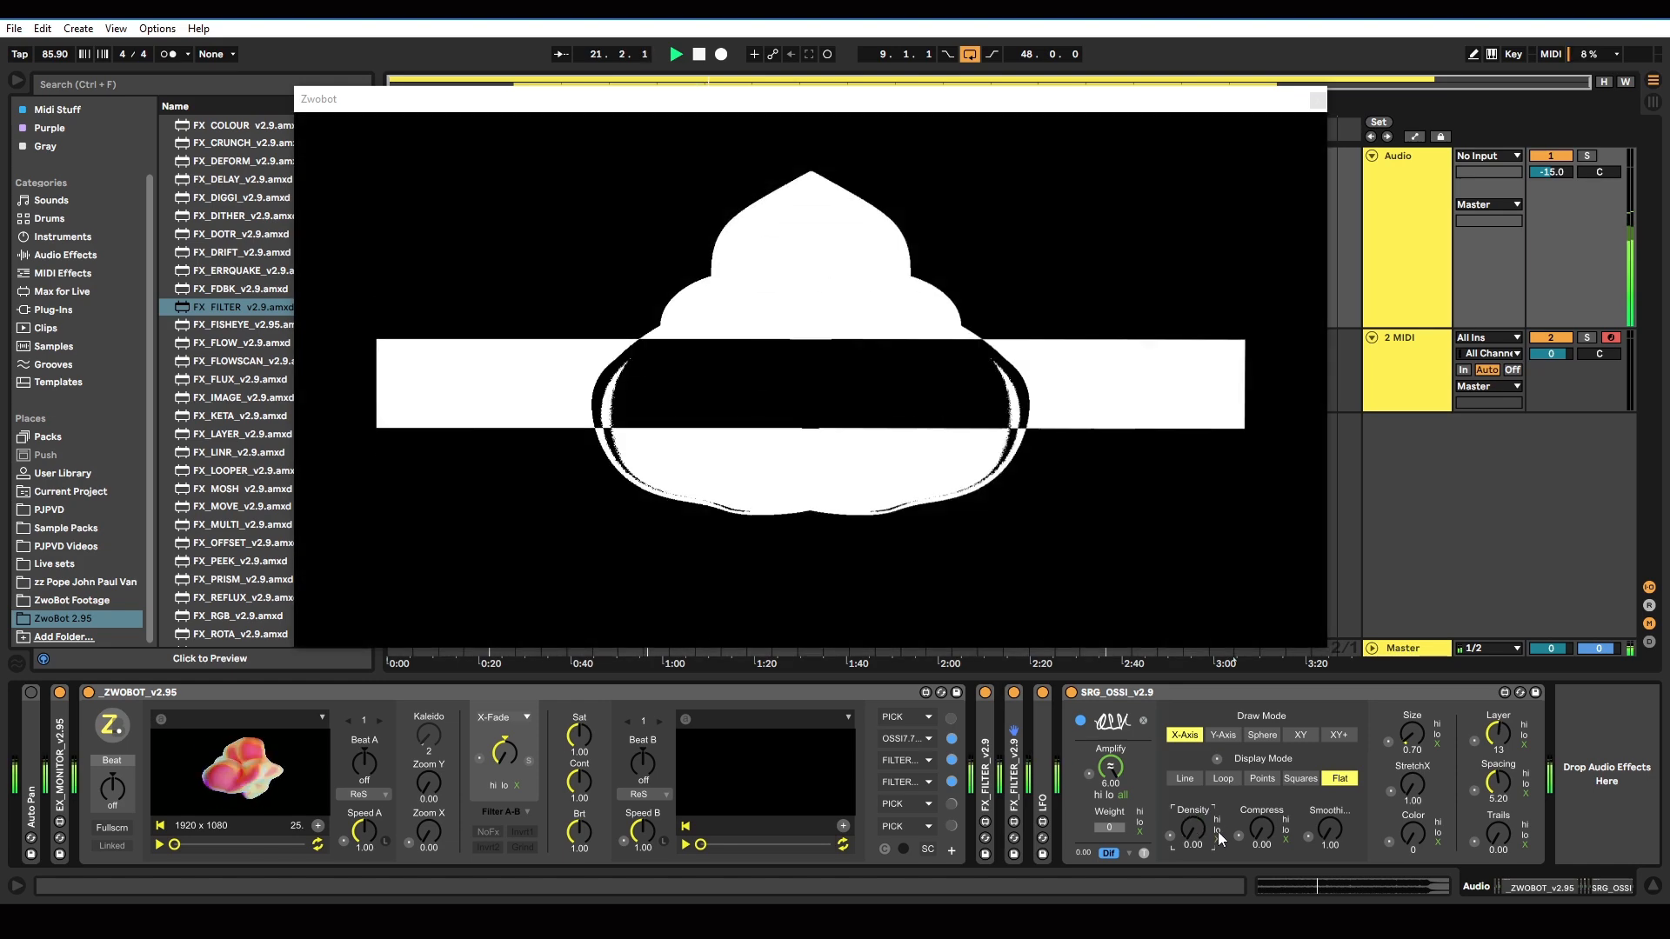
{"action": "left_click", "coordinate": [1218, 832]}
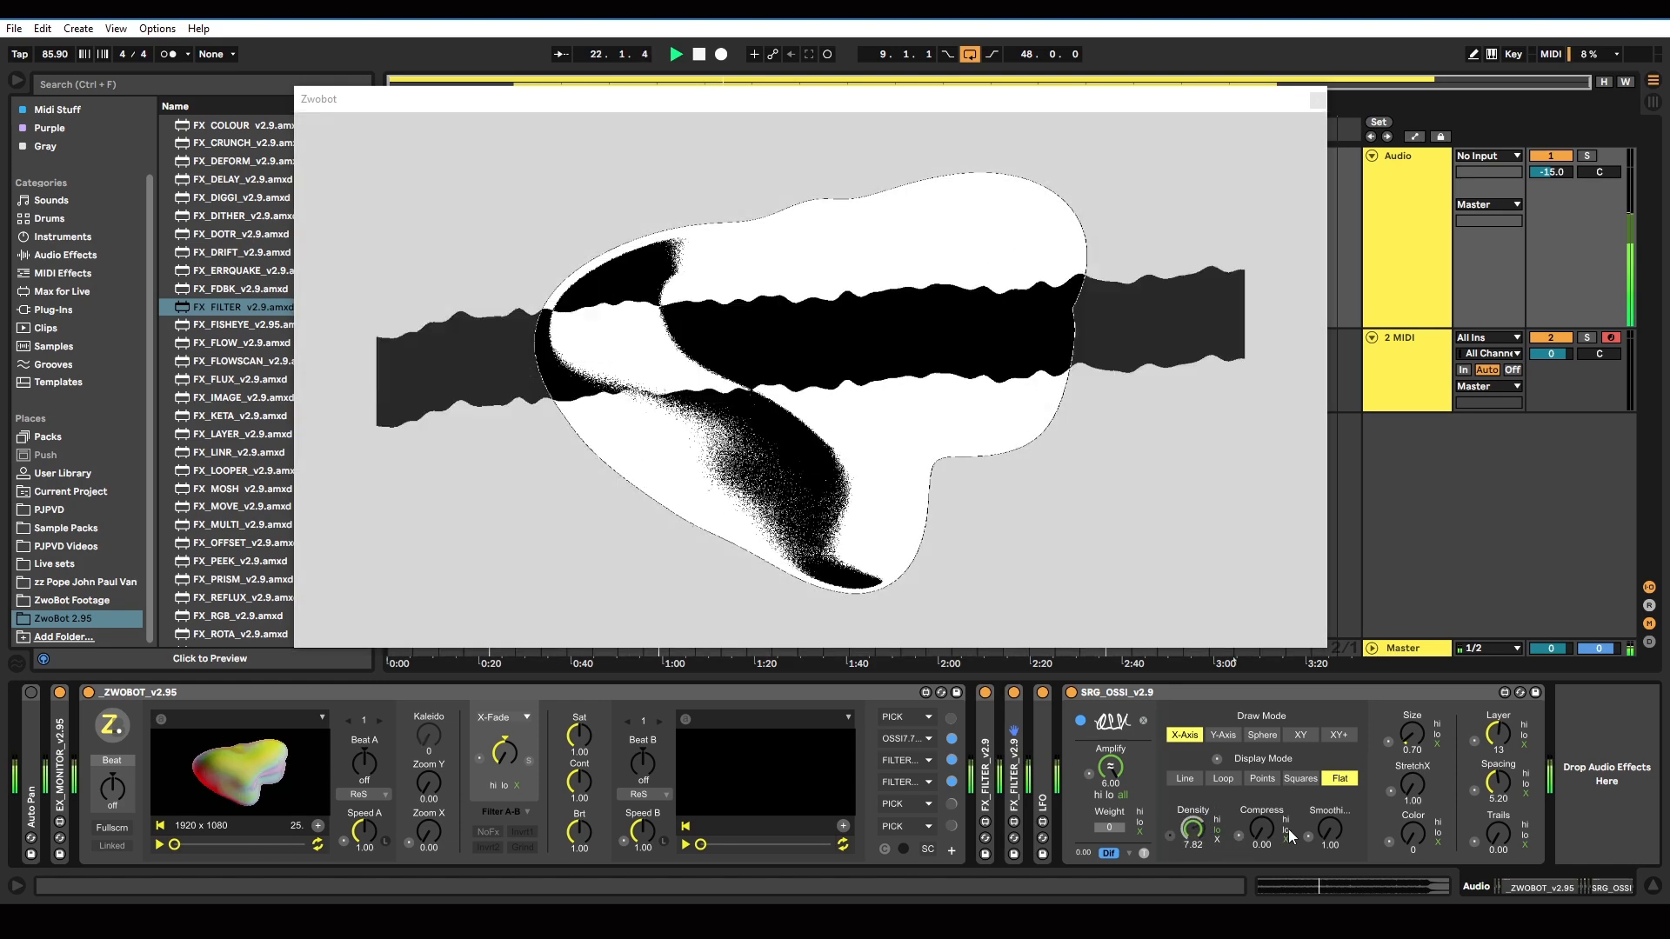
{"action": "left_click", "coordinate": [1288, 830]}
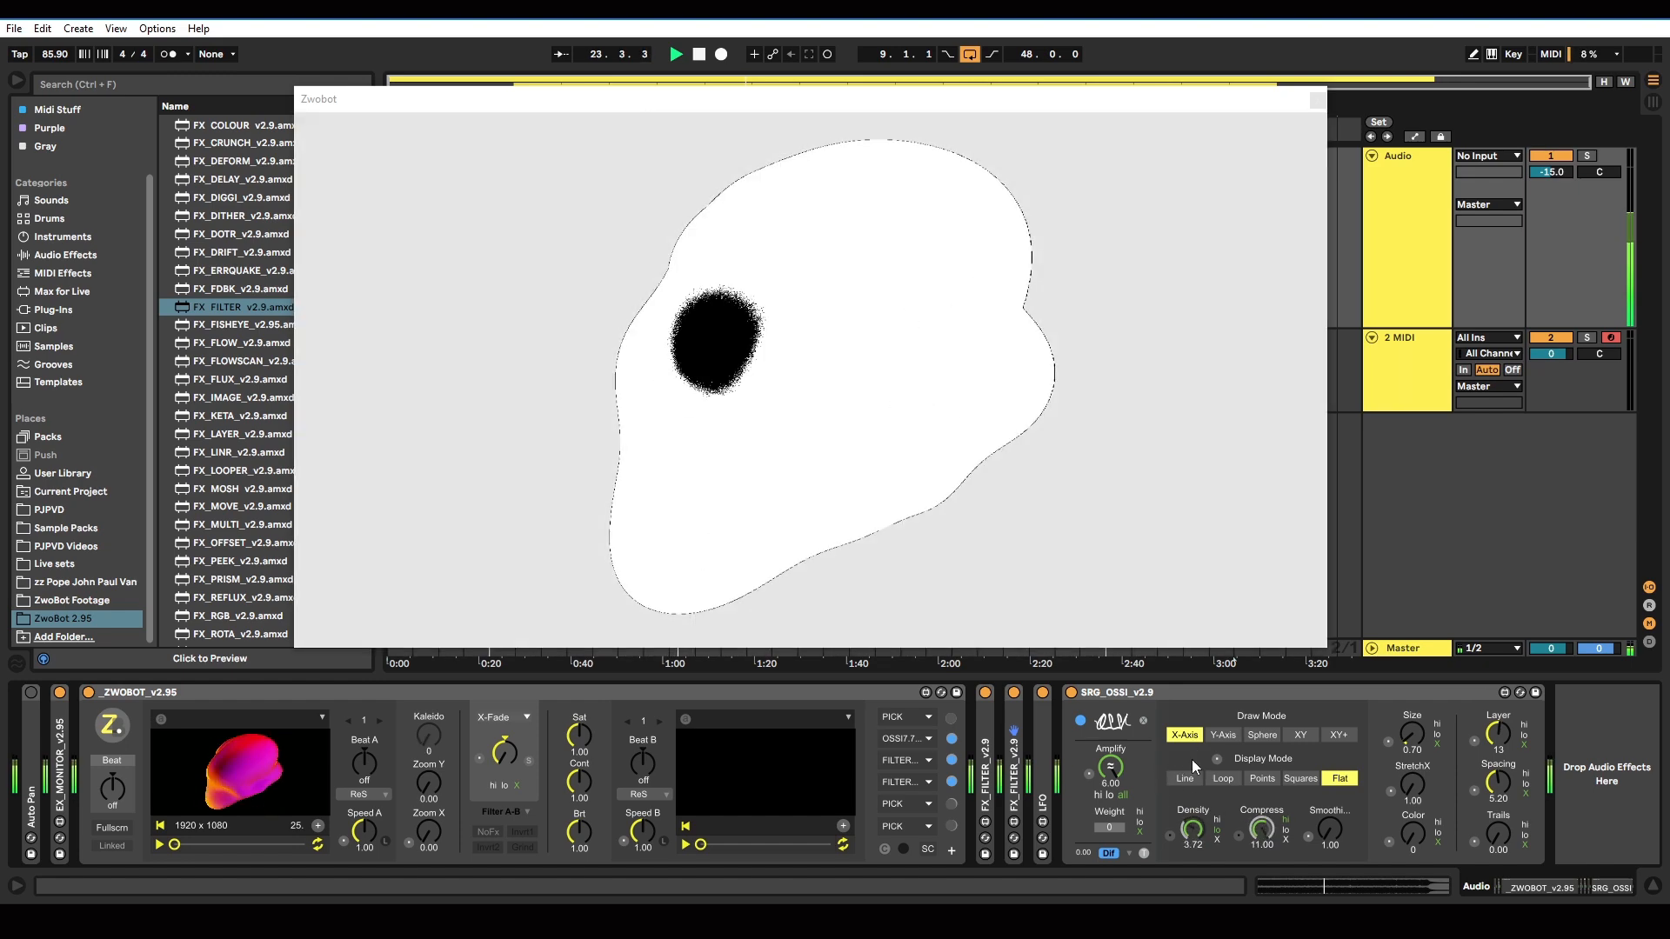
- Set the display mode to Line, try Layer at 24, and let the audio drive Color, Size and Layer
{"action": "left_click", "coordinate": [1191, 780]}
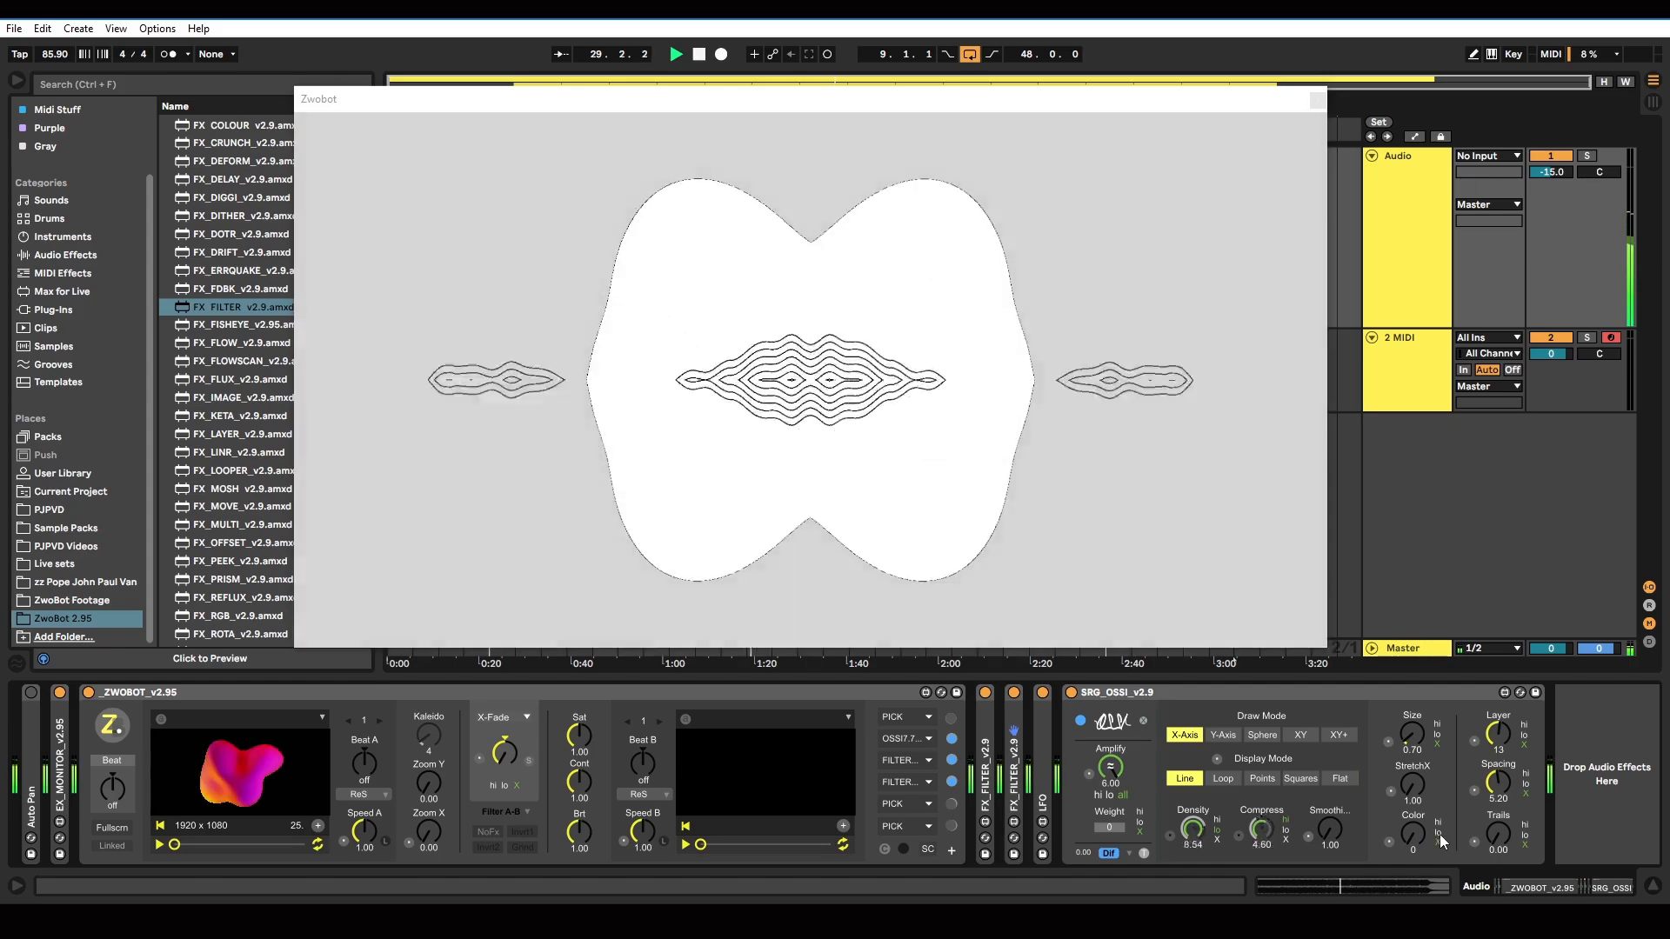
{"action": "left_click", "coordinate": [1438, 833]}
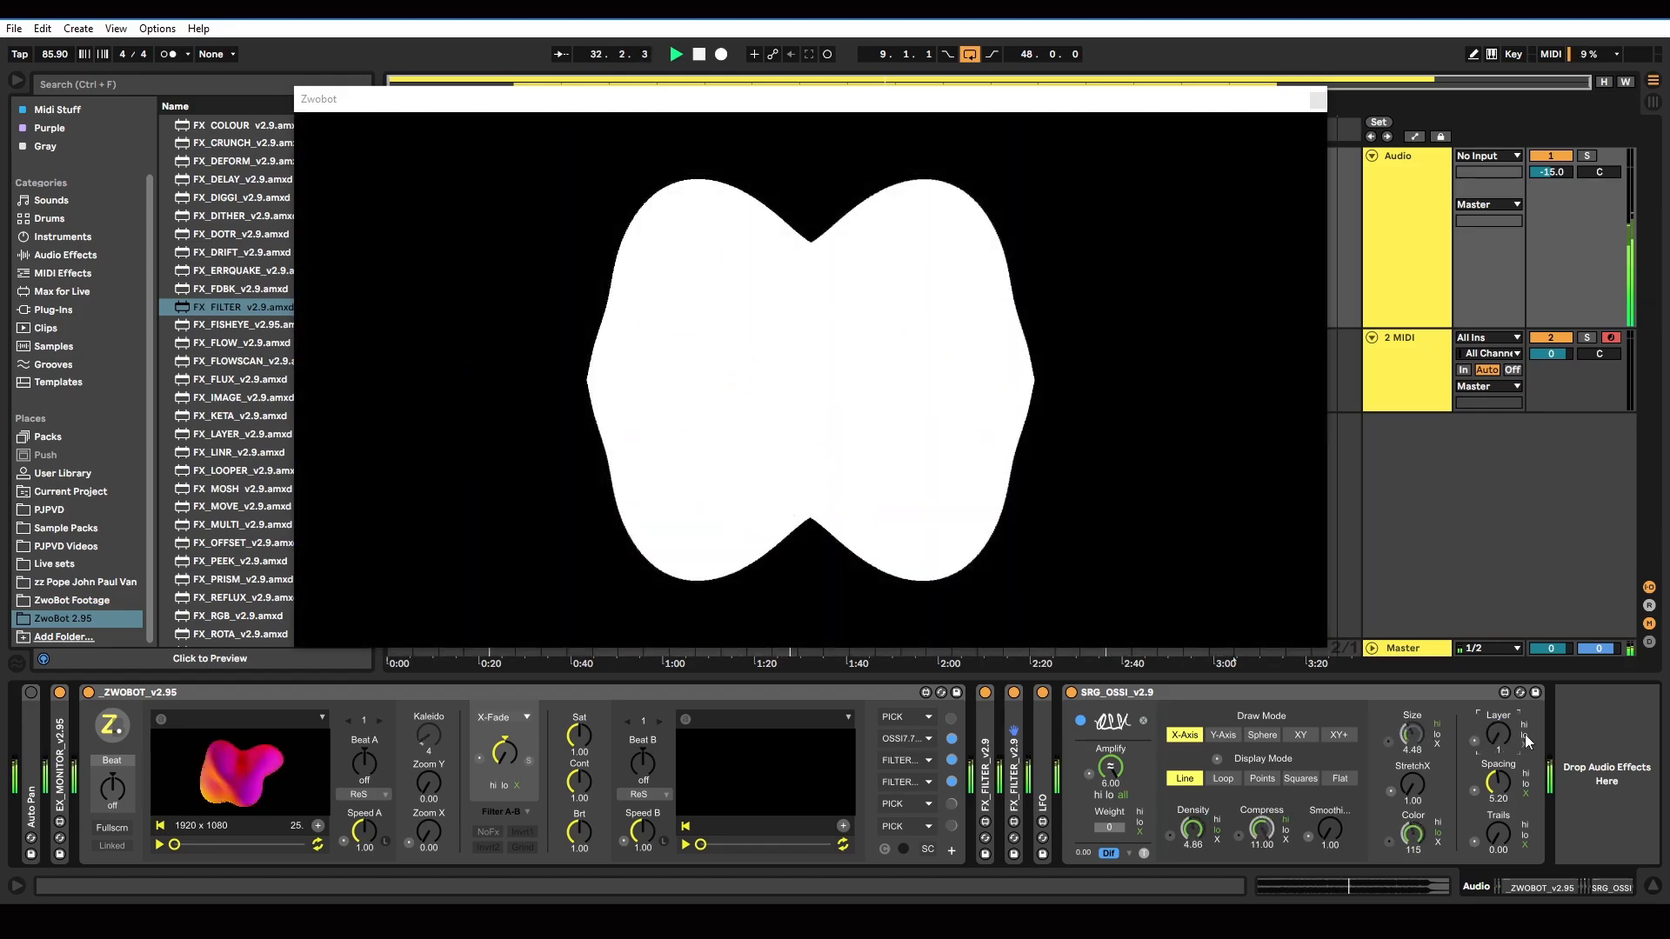
{"action": "left_click", "coordinate": [1496, 740]}
{"action": "left_click_drag", "start_coordinate": [1496, 740], "coordinate": [1496, 714]}
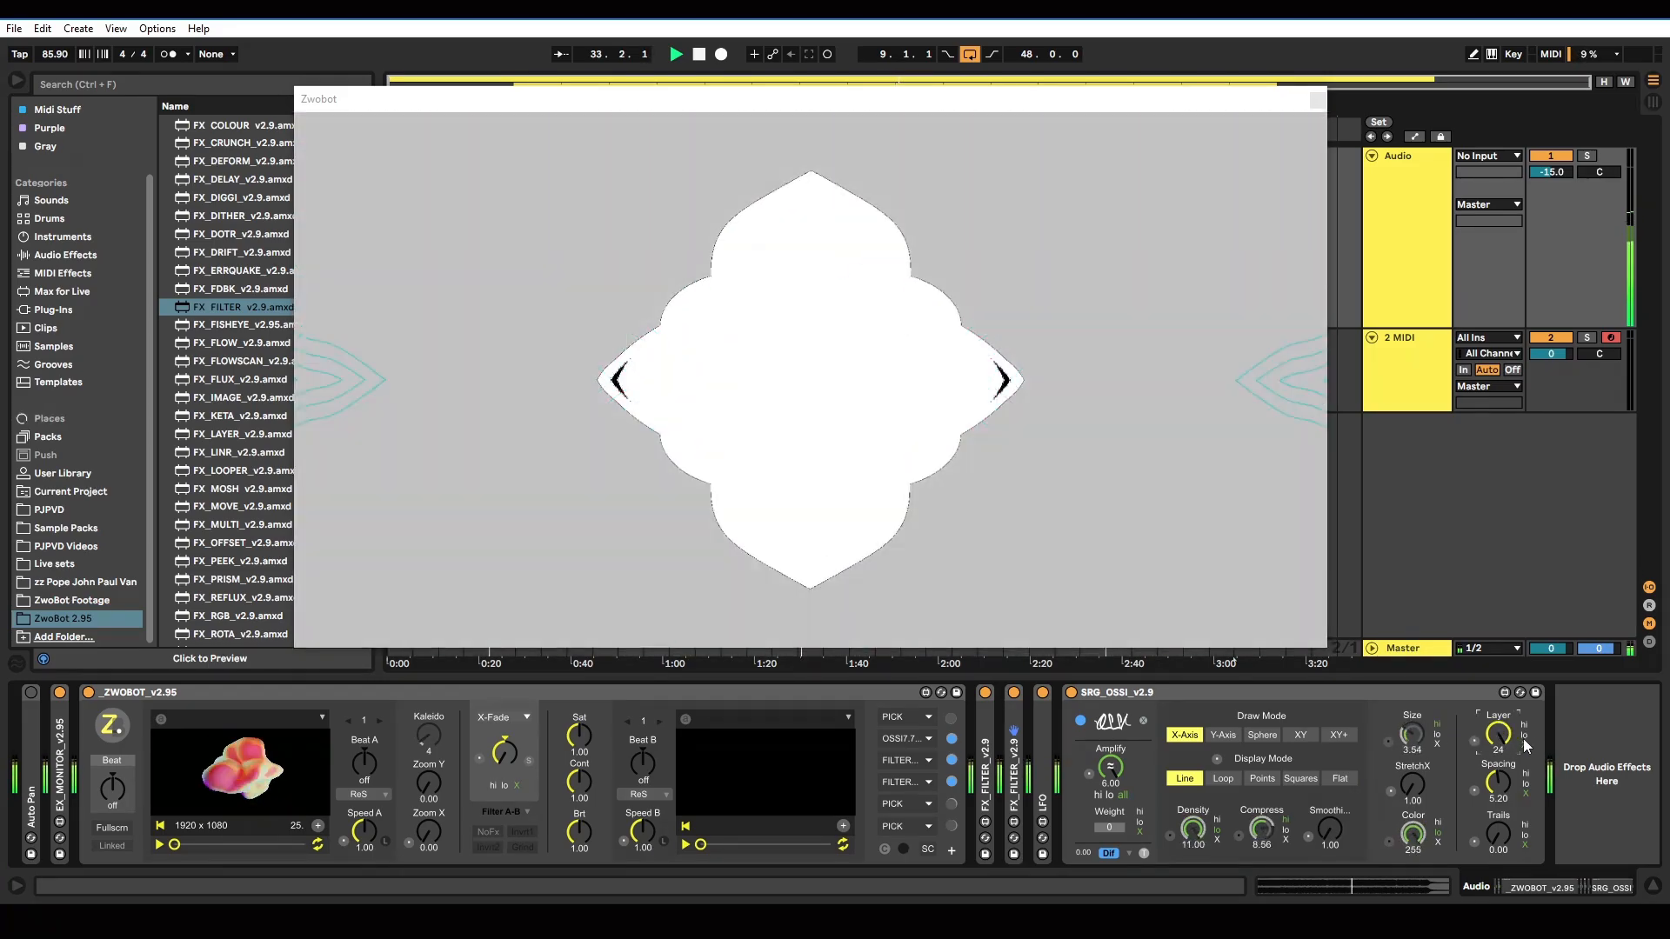
{"action": "left_click", "coordinate": [1524, 736]}
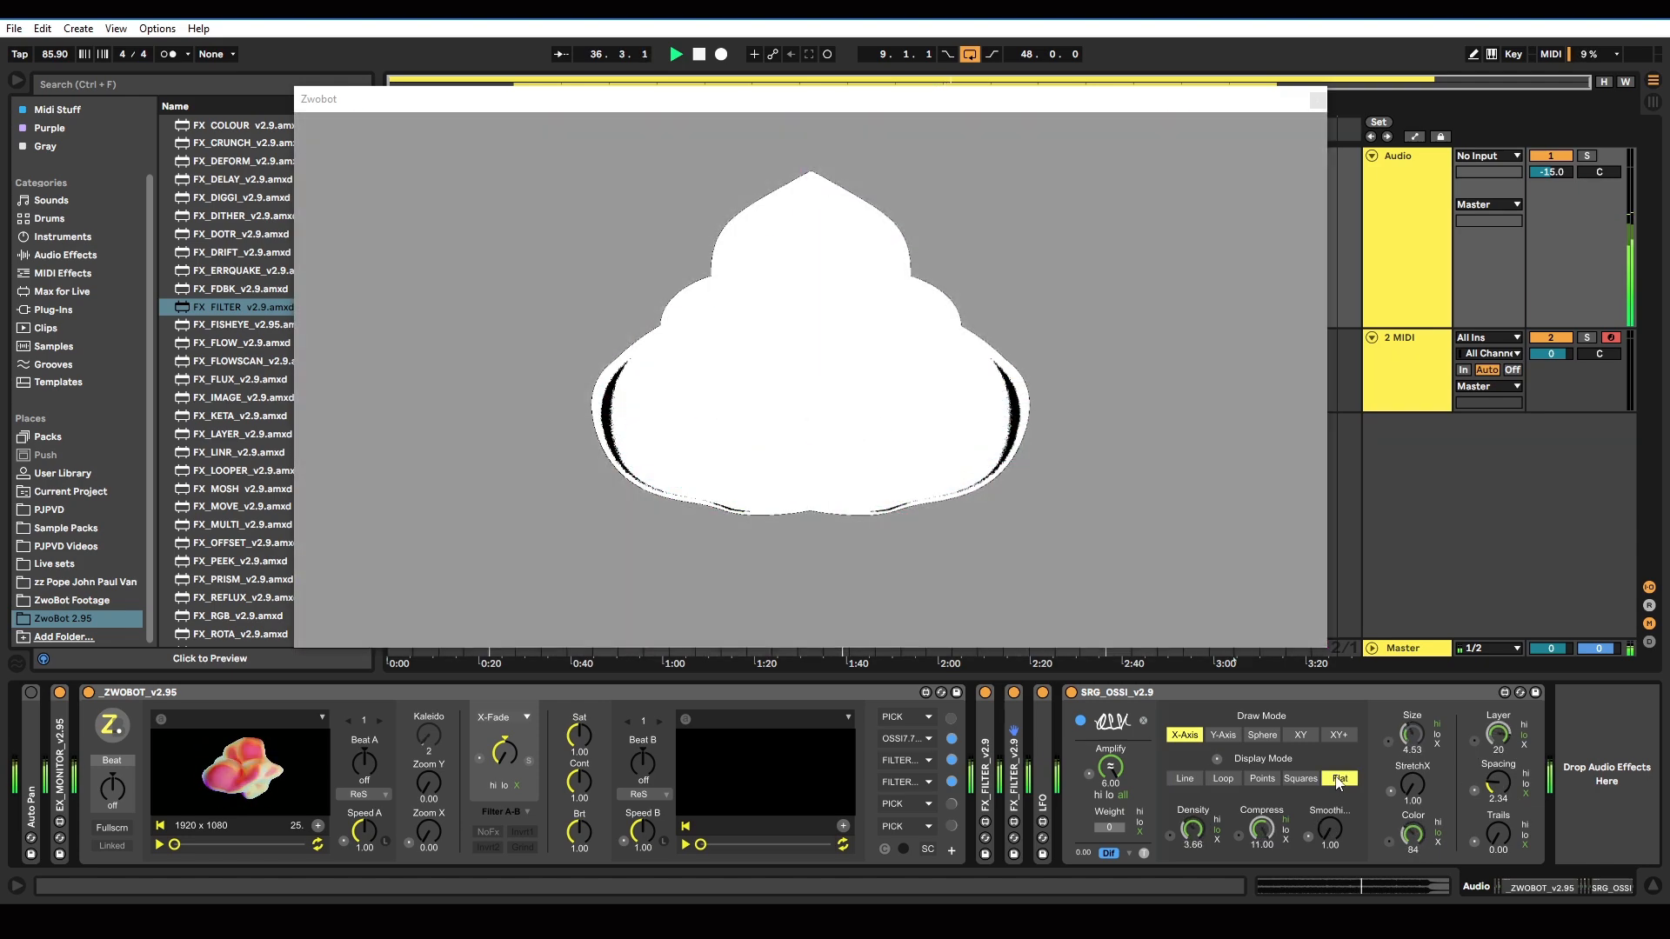
- Try the Squares, Points and Loop display modes on the audio-driven waveform and return to Line
{"action": "left_click", "coordinate": [1305, 779]}
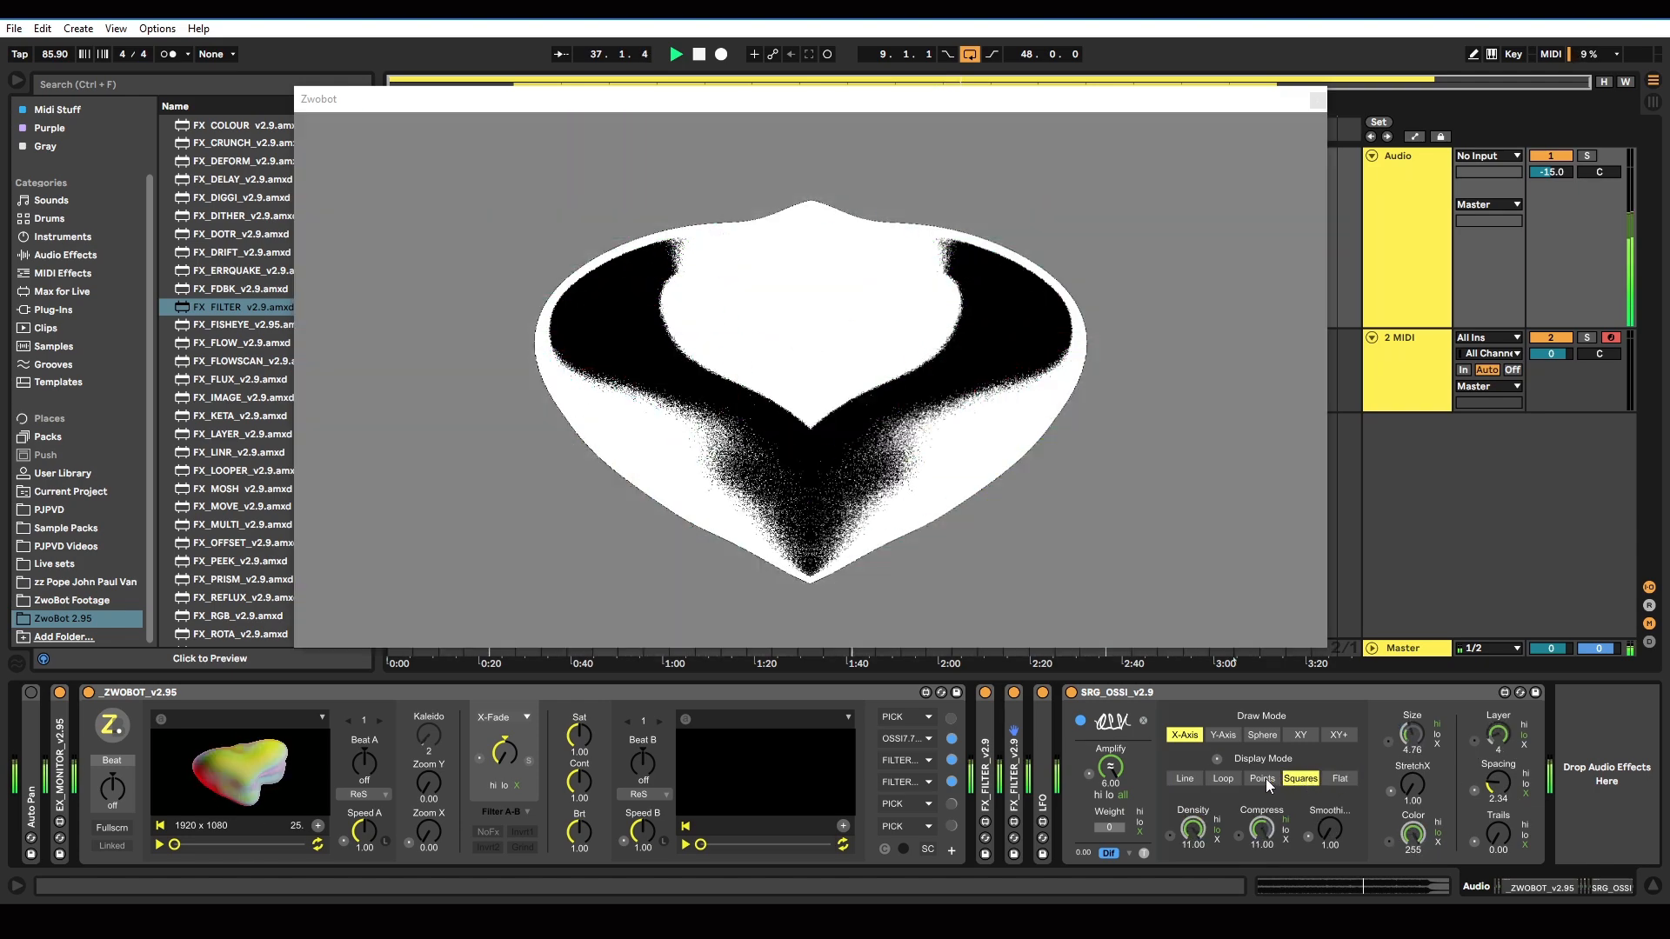
{"action": "left_click", "coordinate": [1264, 779]}
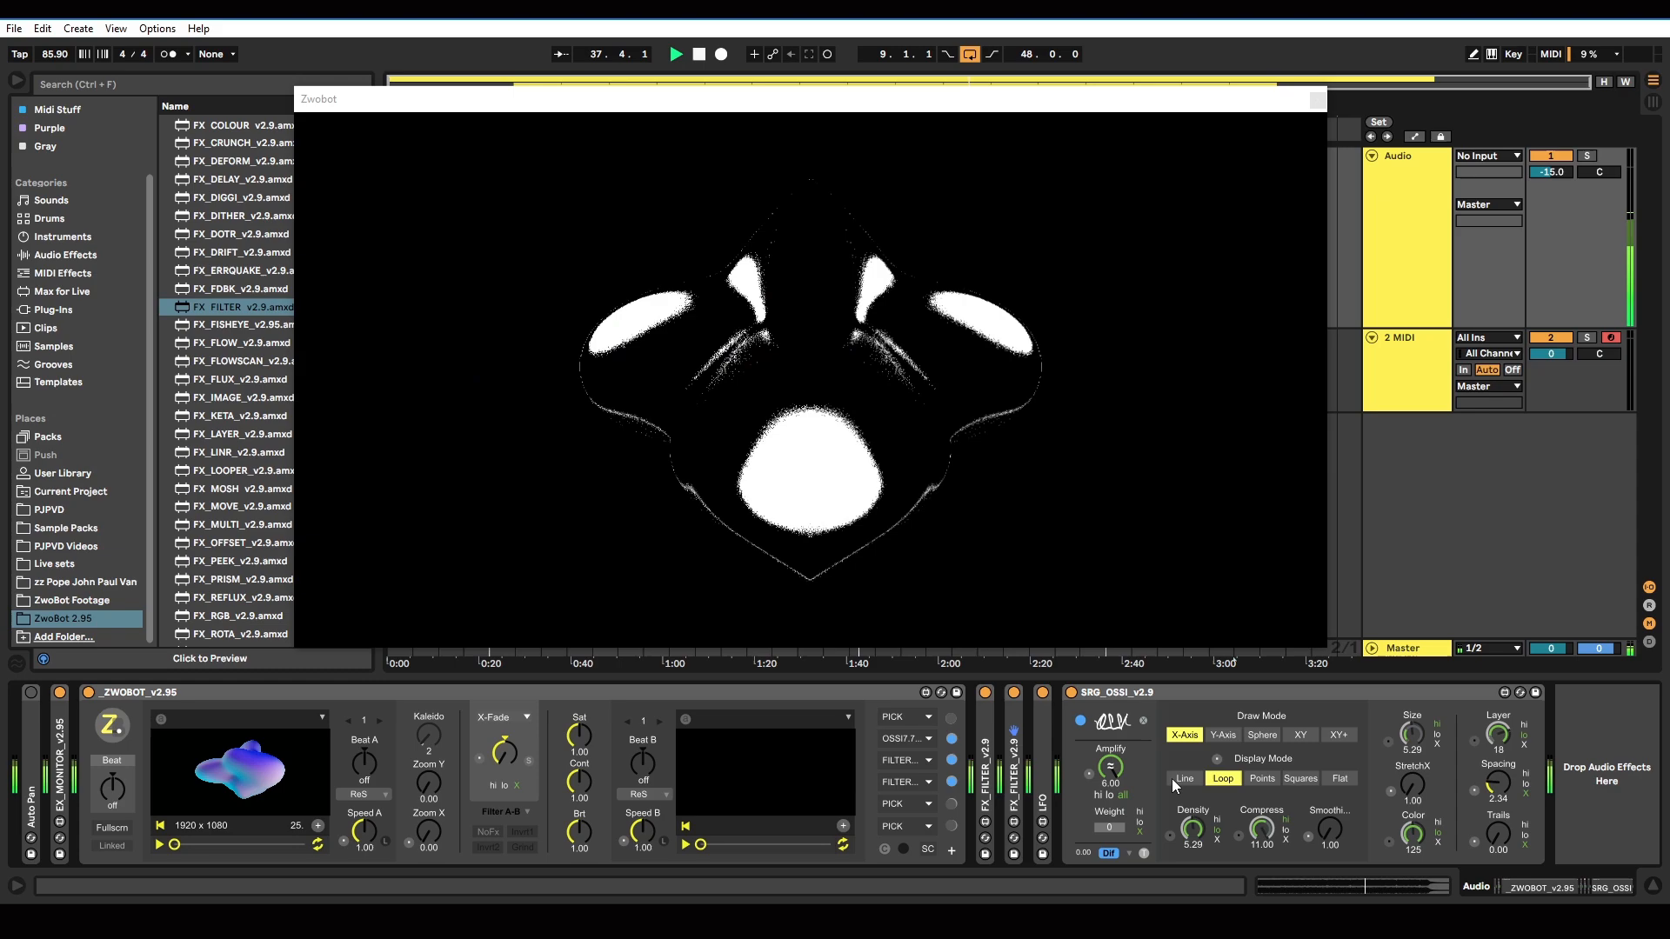
{"action": "left_click", "coordinate": [1172, 779]}
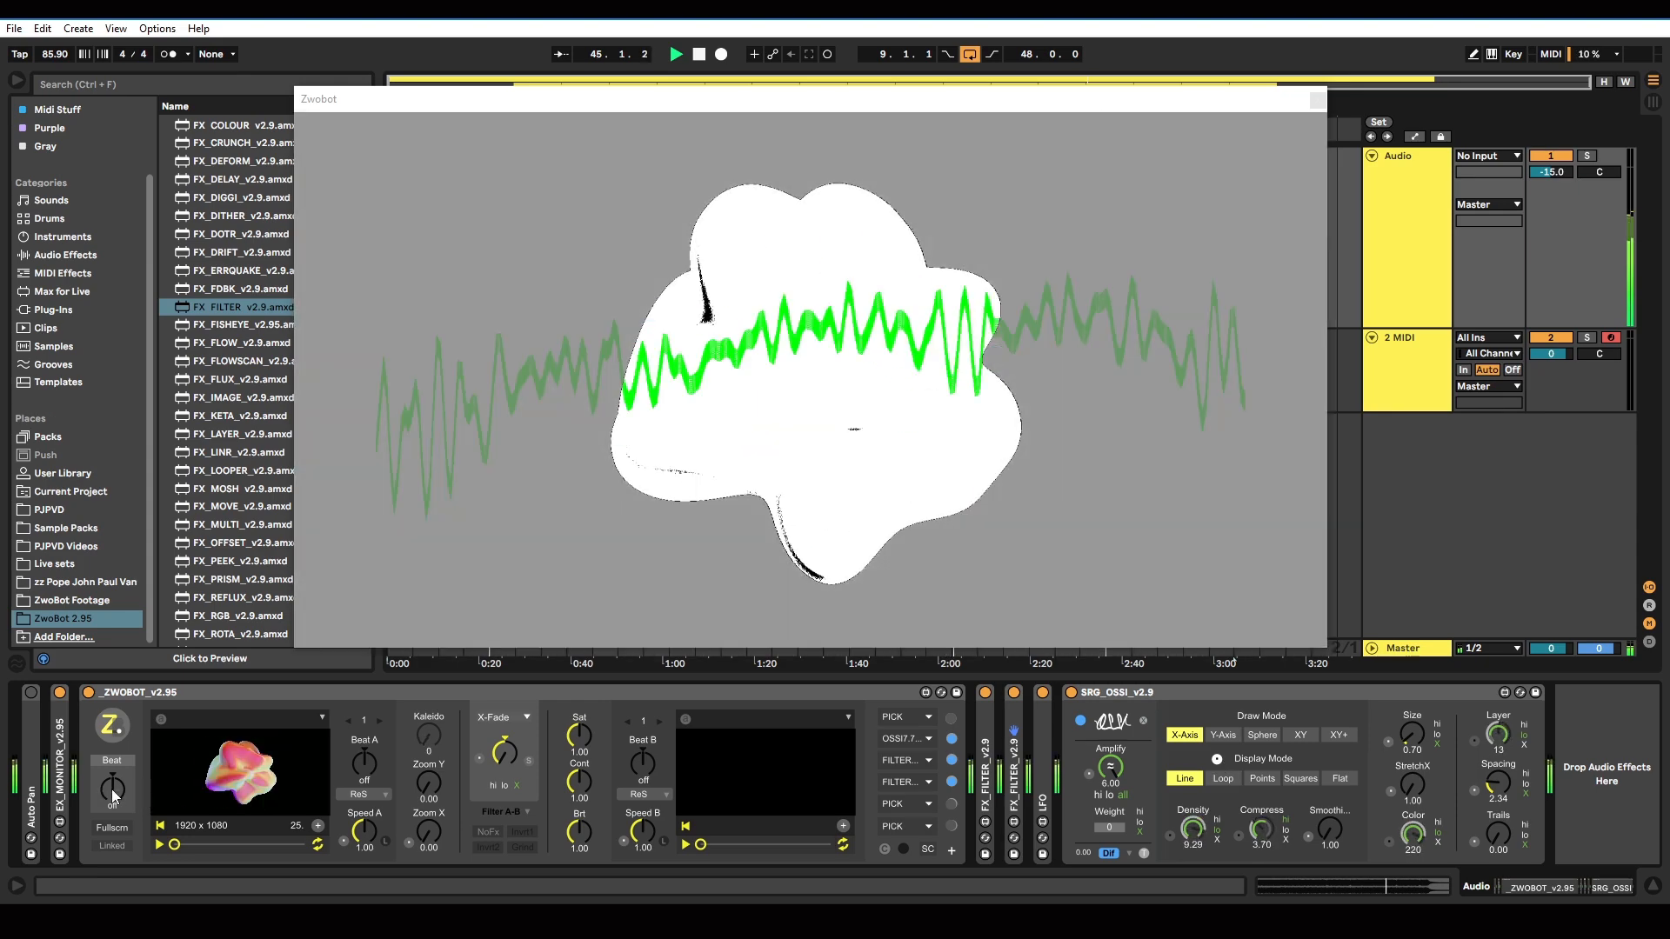
- Set ZWOBOT's Beat to 1/2n to drive SRG_OSSI's display mode changes, and choose Line as the display mode
{"action": "left_click_drag", "start_coordinate": [112, 790], "coordinate": [111, 762]}
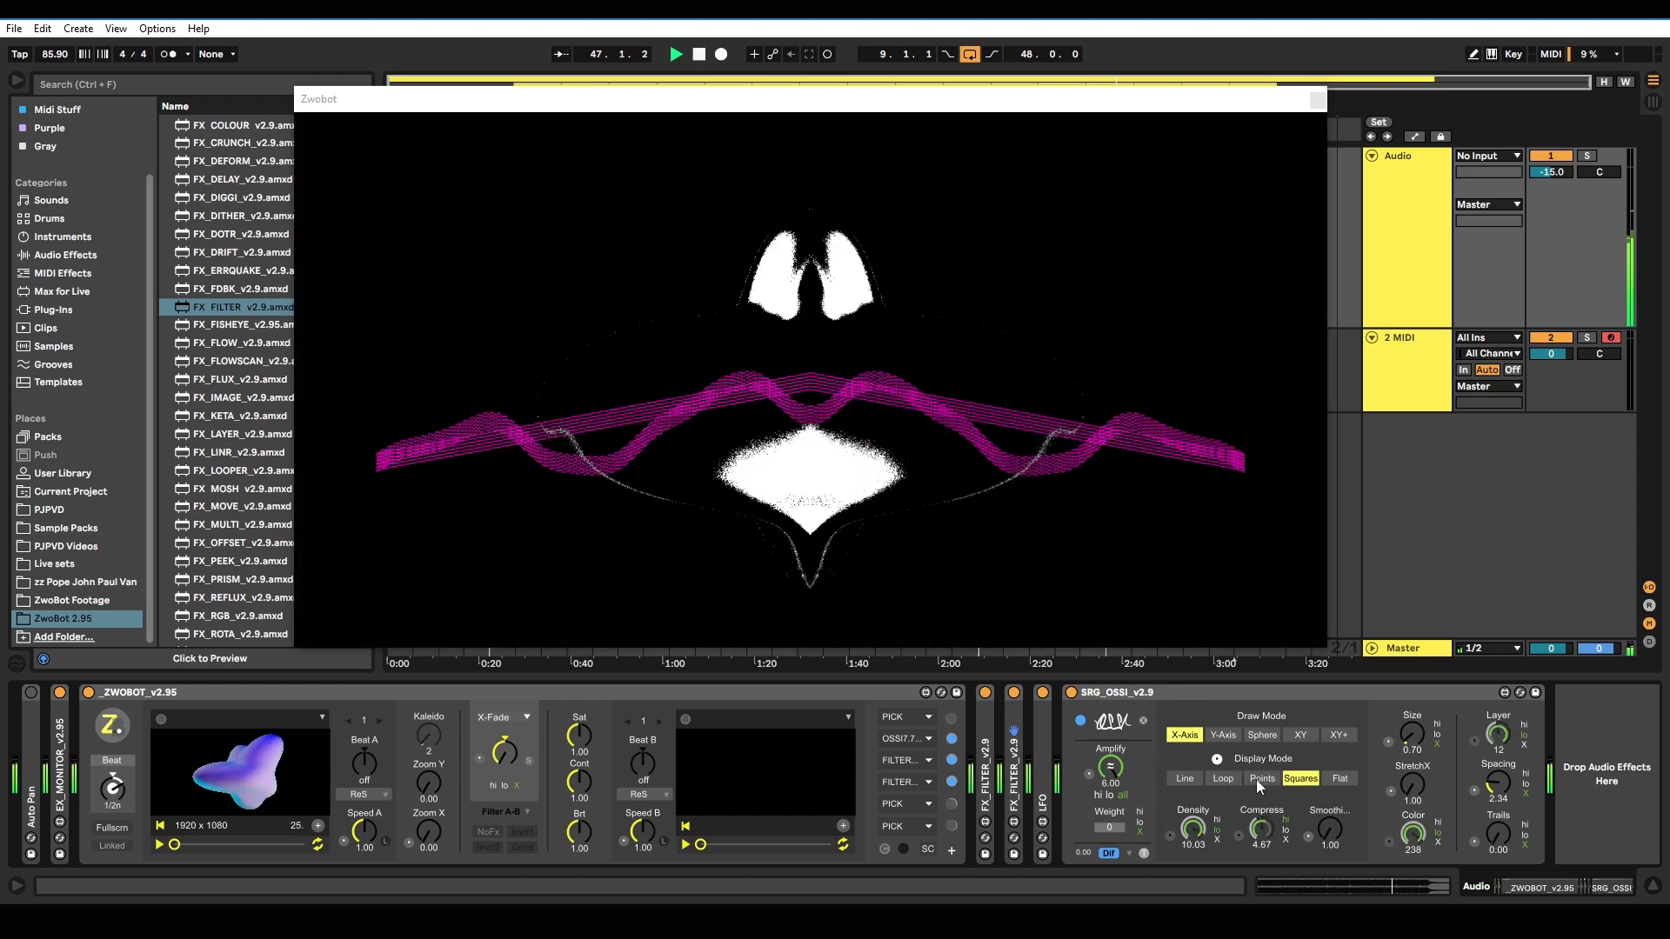
{"action": "left_click", "coordinate": [1190, 782]}
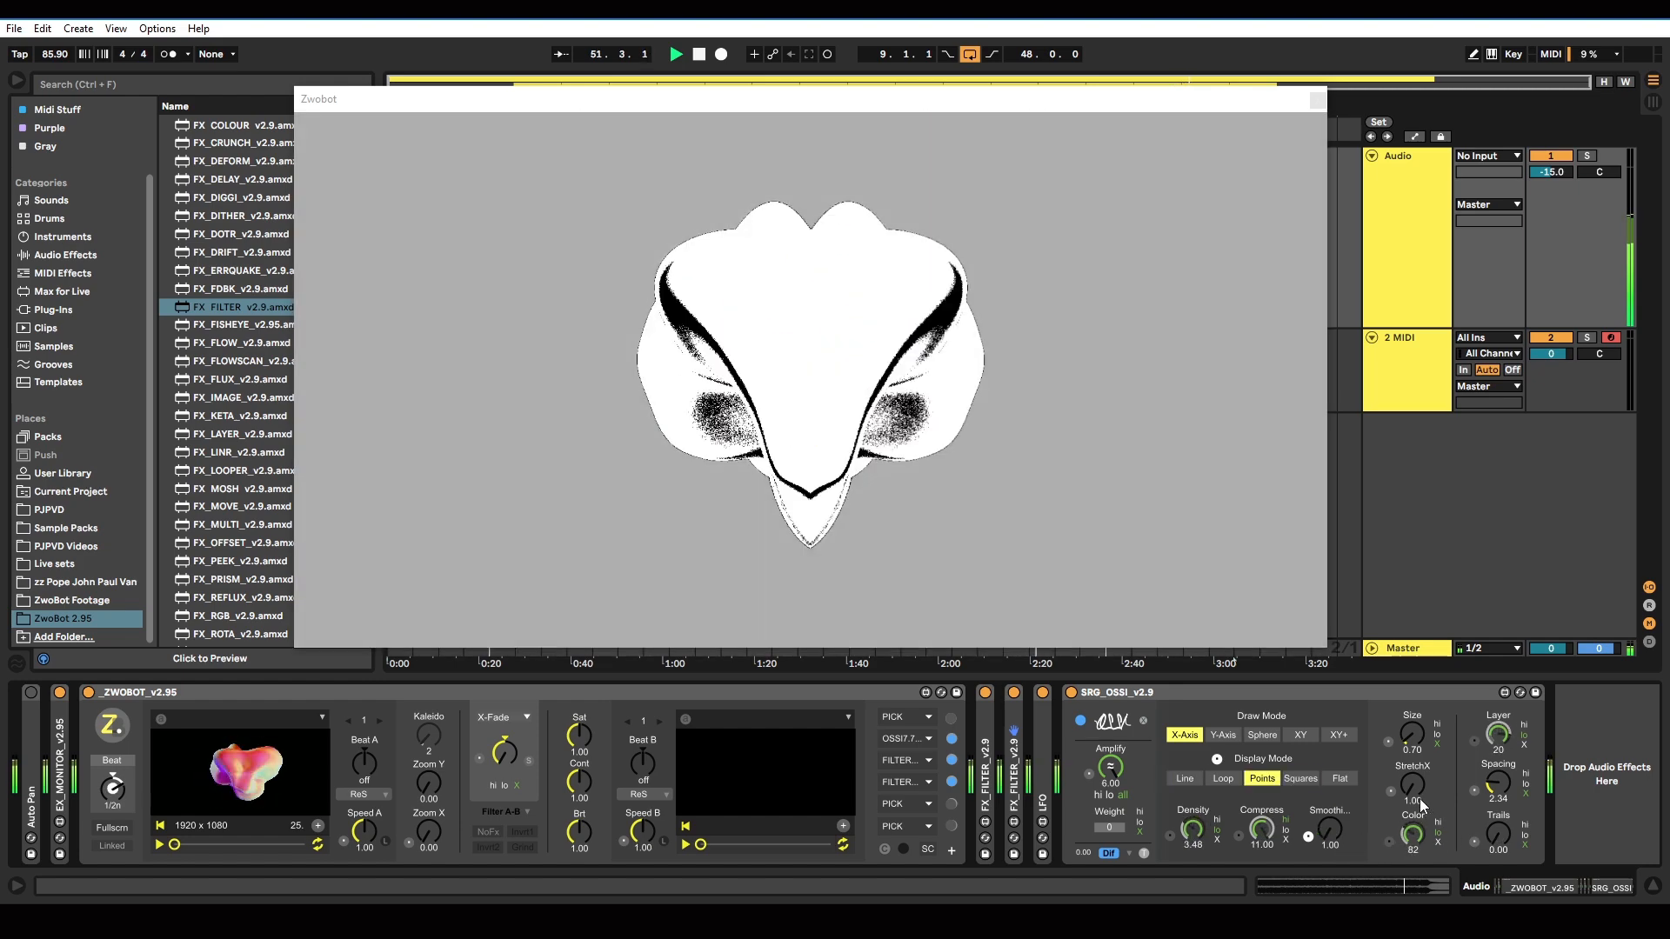
- Try beat-driven changes on StretchX, and return both StretchX and Smoothing to 1.00
{"action": "left_click", "coordinate": [1392, 790]}
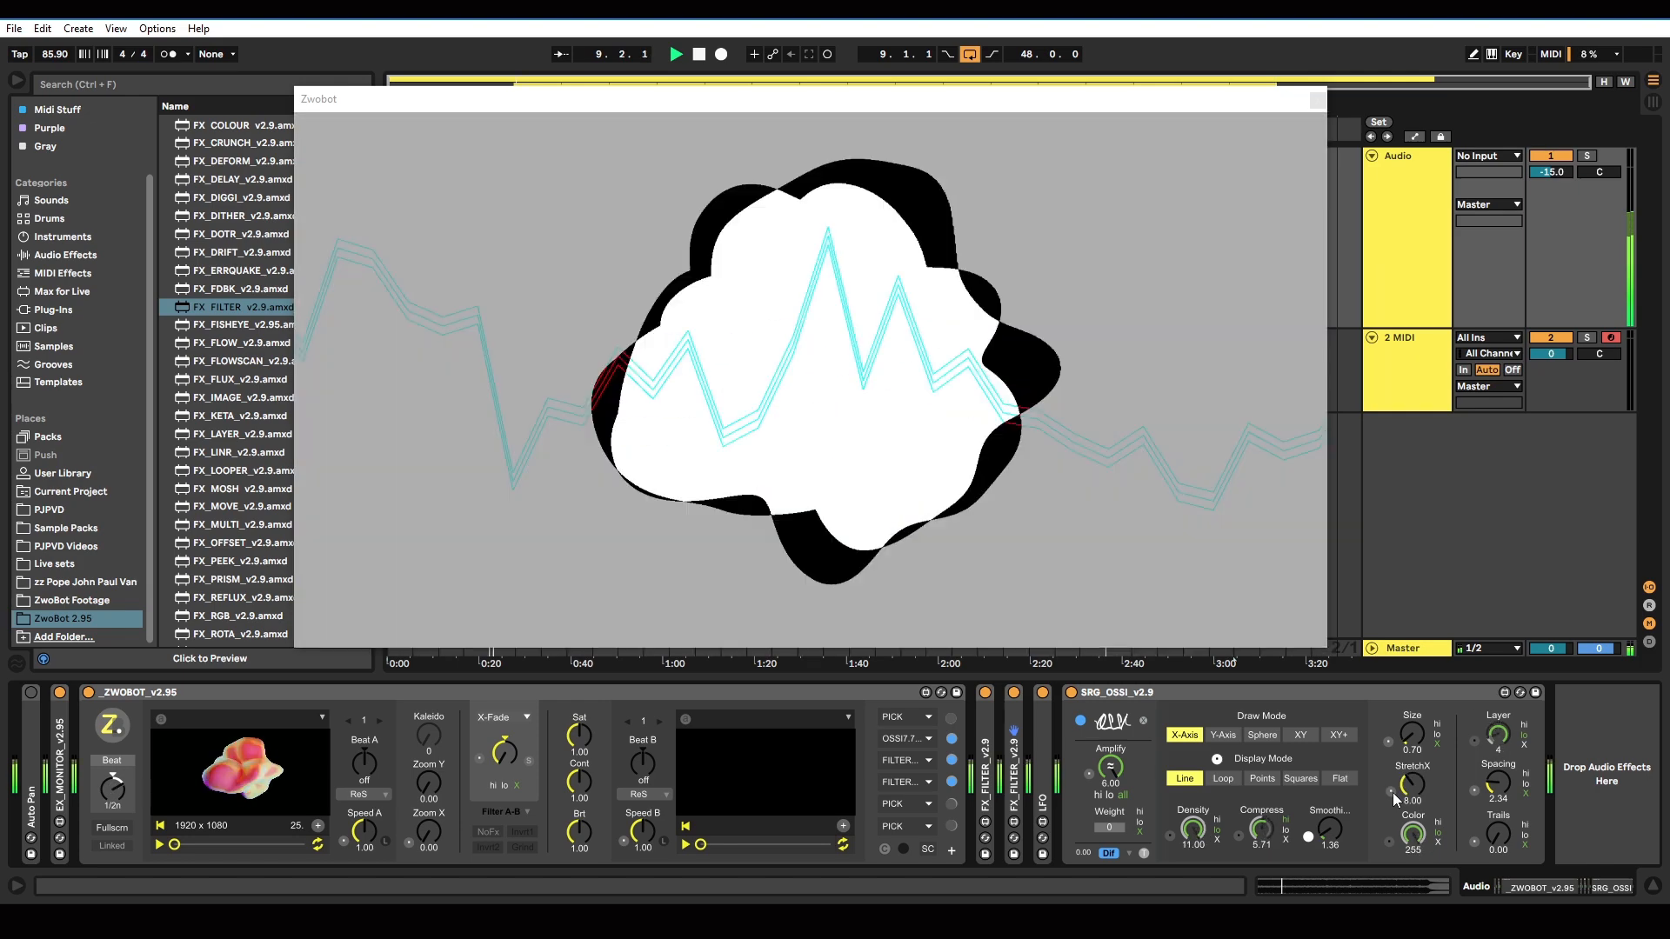
{"action": "left_click", "coordinate": [1400, 783]}
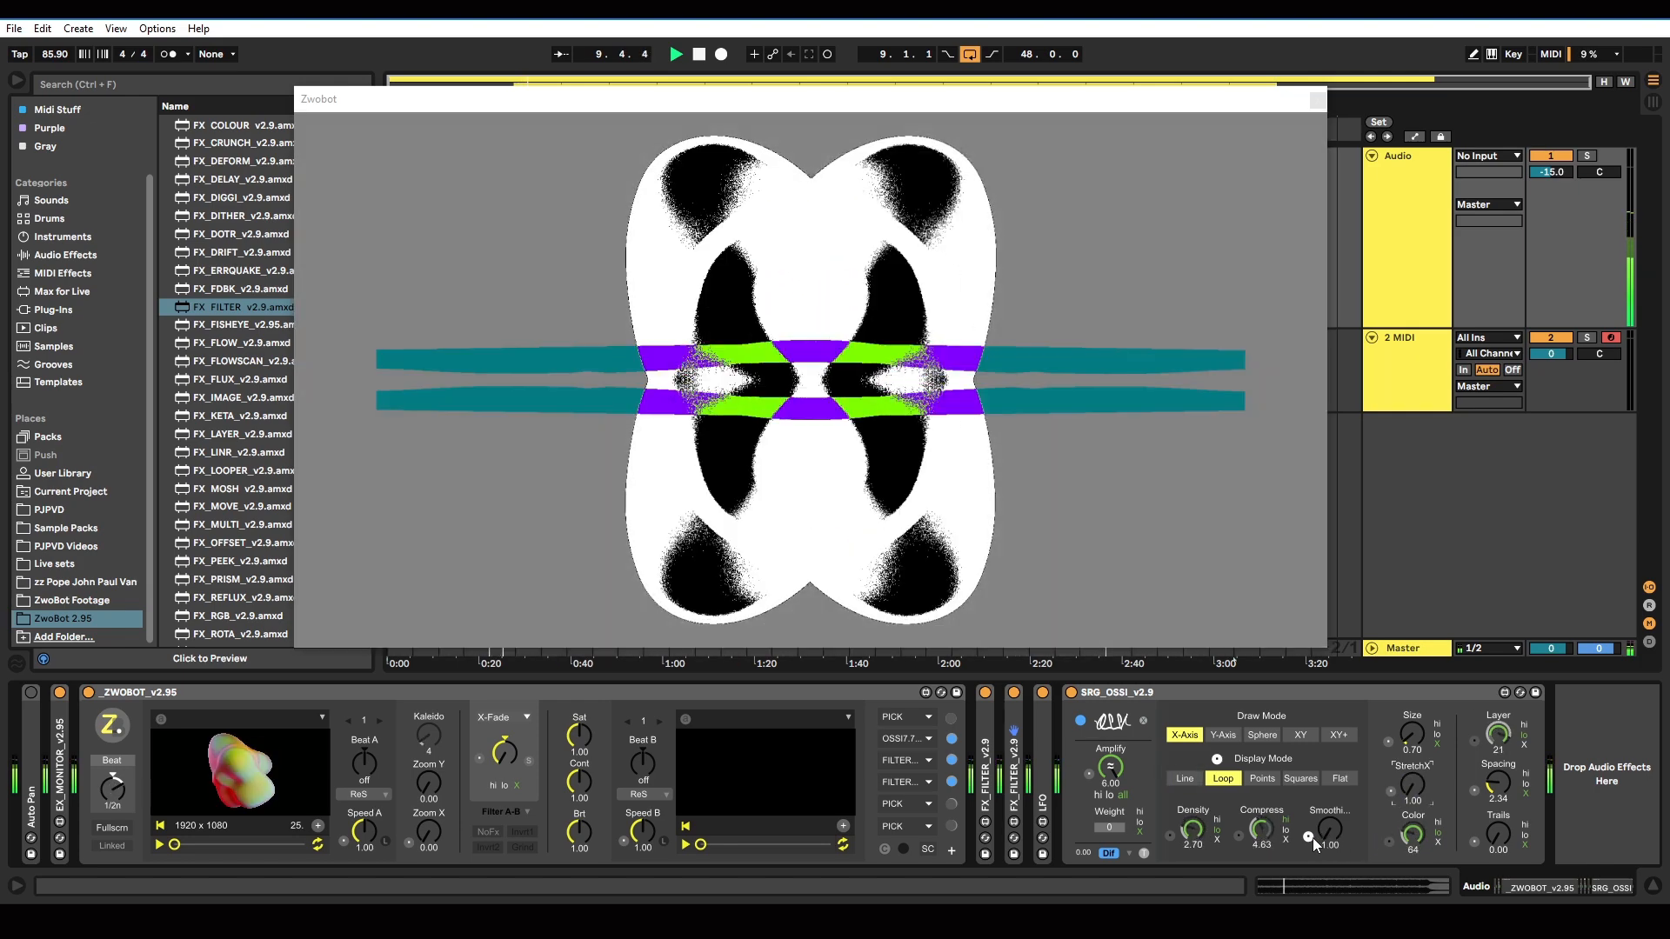
{"action": "left_click", "coordinate": [1331, 831]}
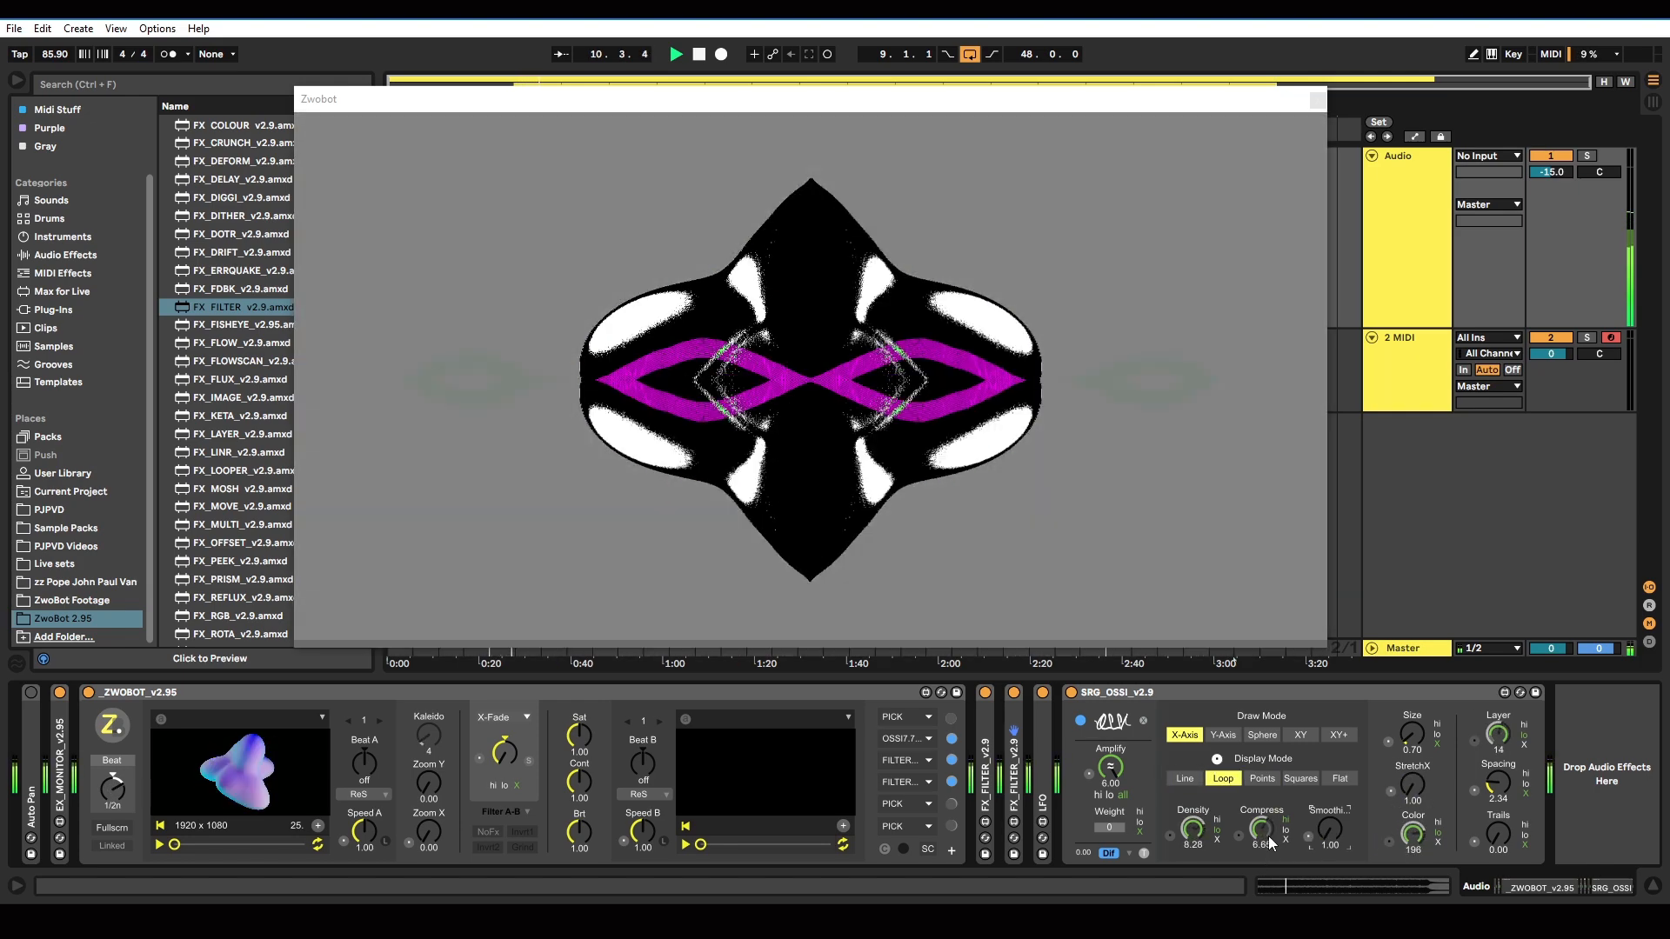